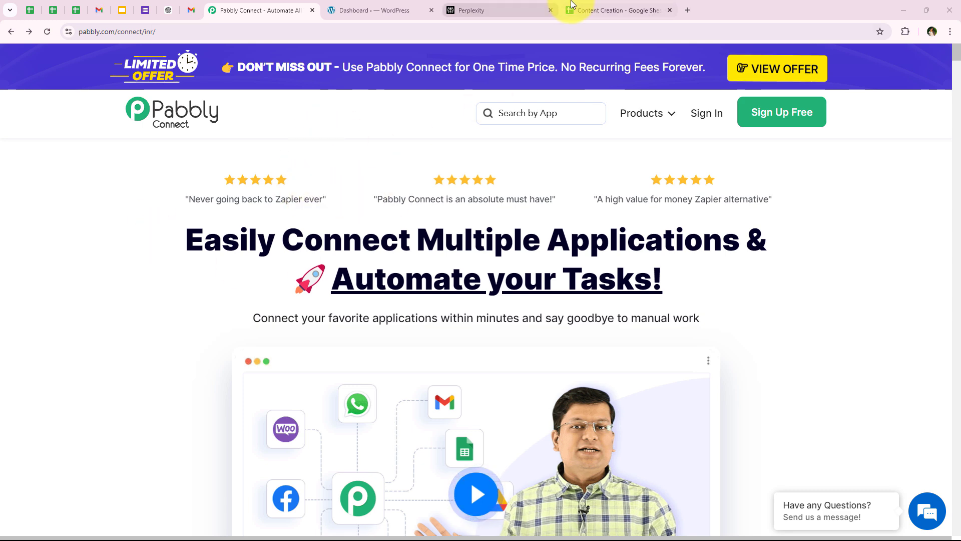
# Sign in to Pabbly from the Pabbly Connect website
pyautogui.click(601, 10)
pyautogui.click(296, 10)
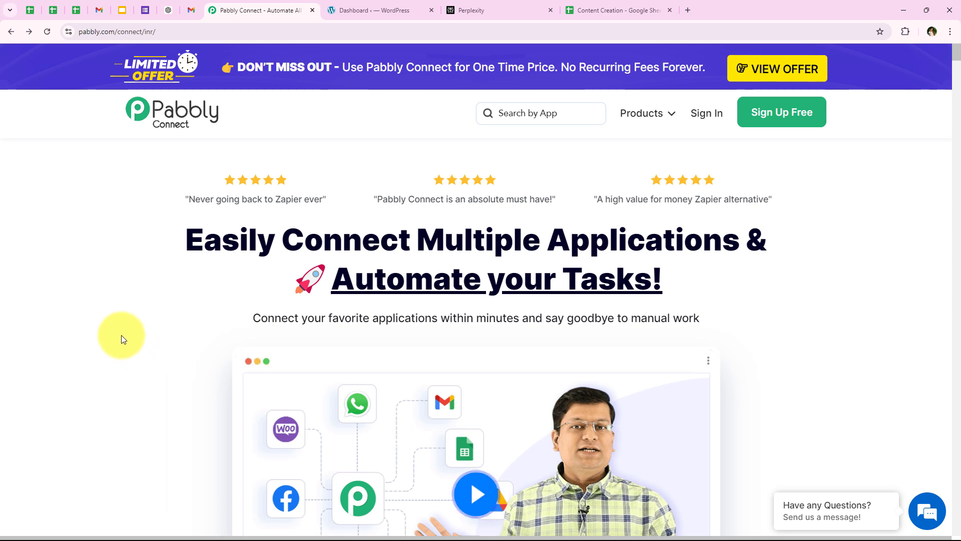
pyautogui.click(175, 31)
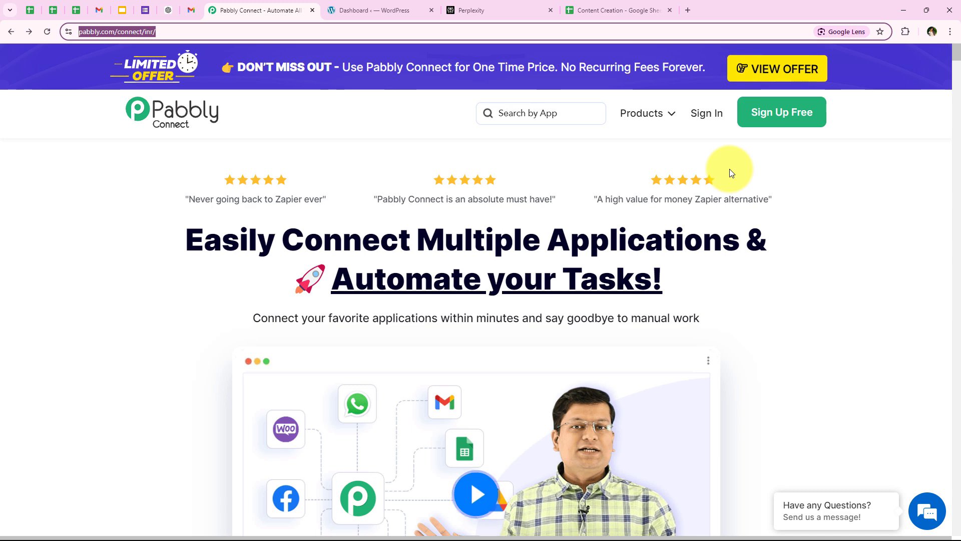
pyautogui.click(705, 115)
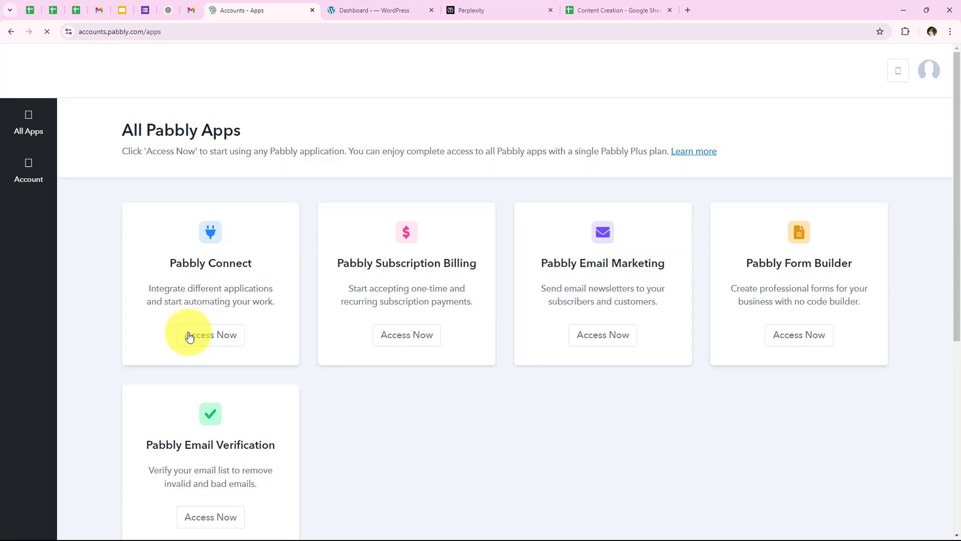
# Look over the All Pabbly Apps page and access Pabbly Connect
pyautogui.moveTo(130, 130); pyautogui.dragTo(235, 132)
pyautogui.click(291, 191)
pyautogui.scroll(-1, 300, 240)
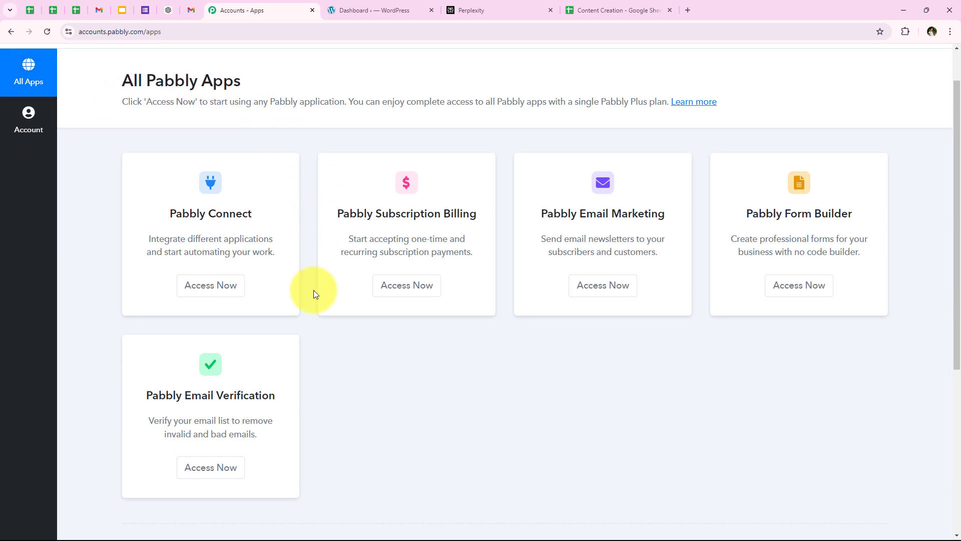
pyautogui.scroll(1, 317, 363)
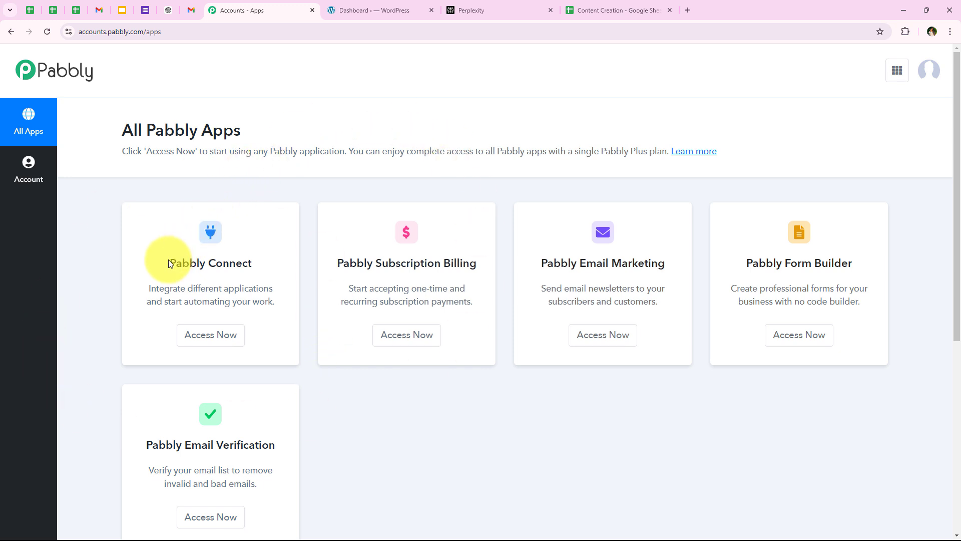
pyautogui.moveTo(146, 261); pyautogui.dragTo(257, 264)
pyautogui.moveTo(186, 290); pyautogui.dragTo(273, 290)
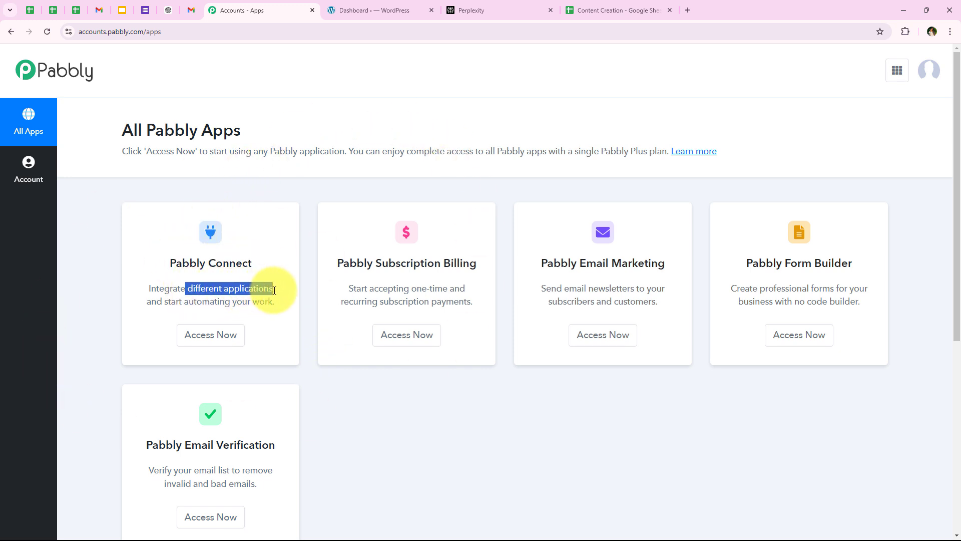
pyautogui.click(224, 337)
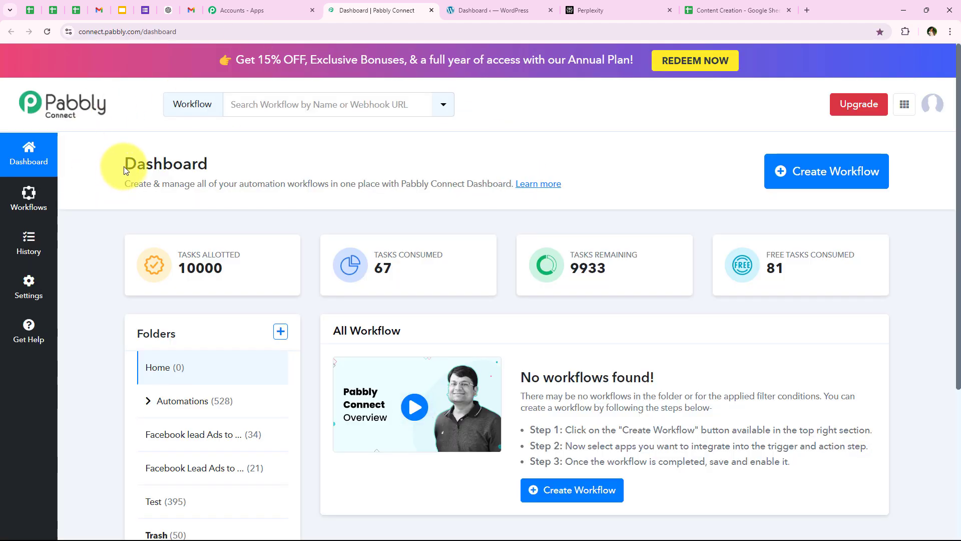
# Begin a new workflow from the dashboard and choose Automations as its folder
pyautogui.moveTo(124, 170); pyautogui.dragTo(210, 166)
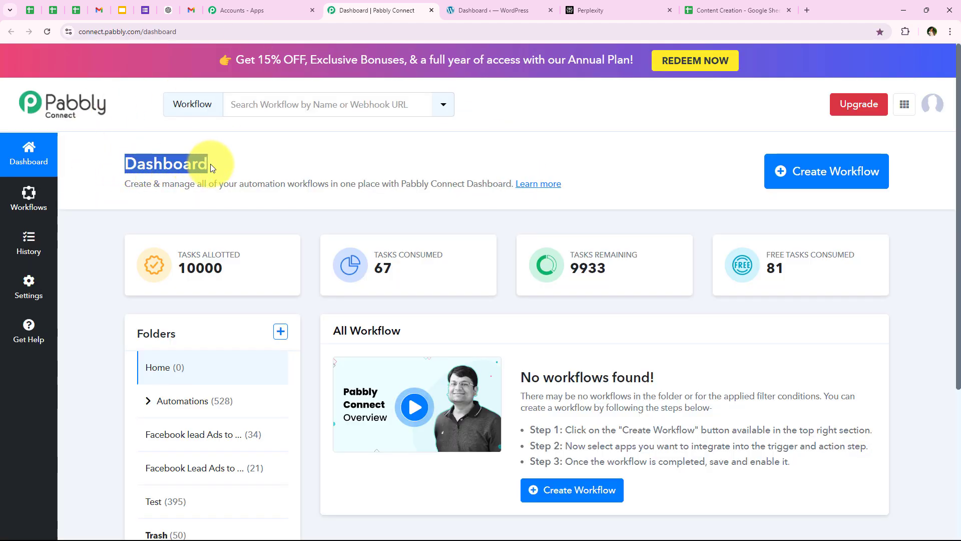
pyautogui.click(127, 163)
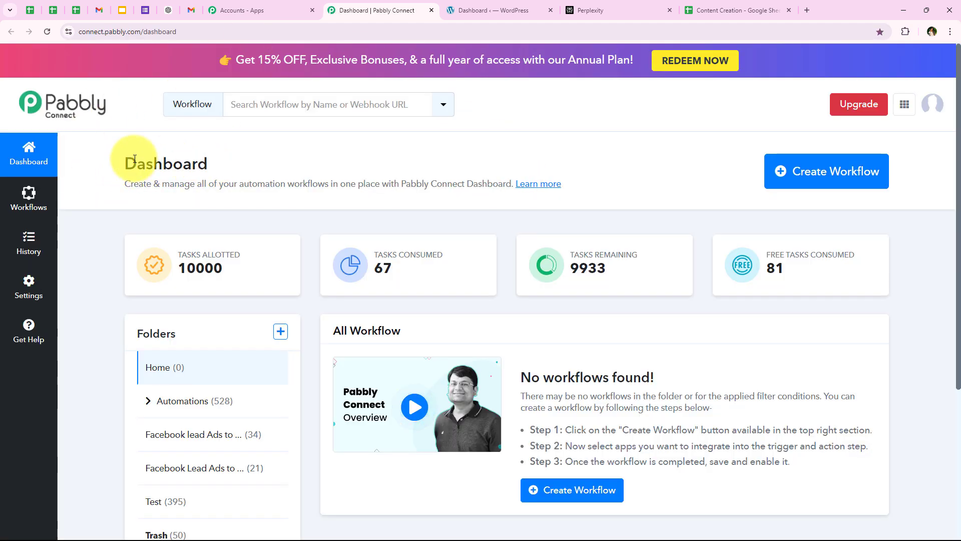
pyautogui.click(829, 179)
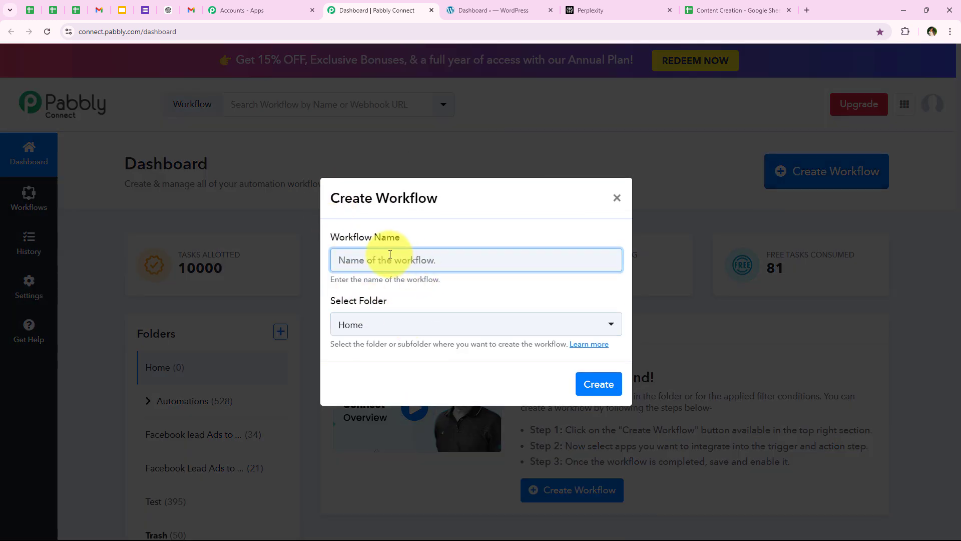
pyautogui.moveTo(333, 237); pyautogui.dragTo(406, 238)
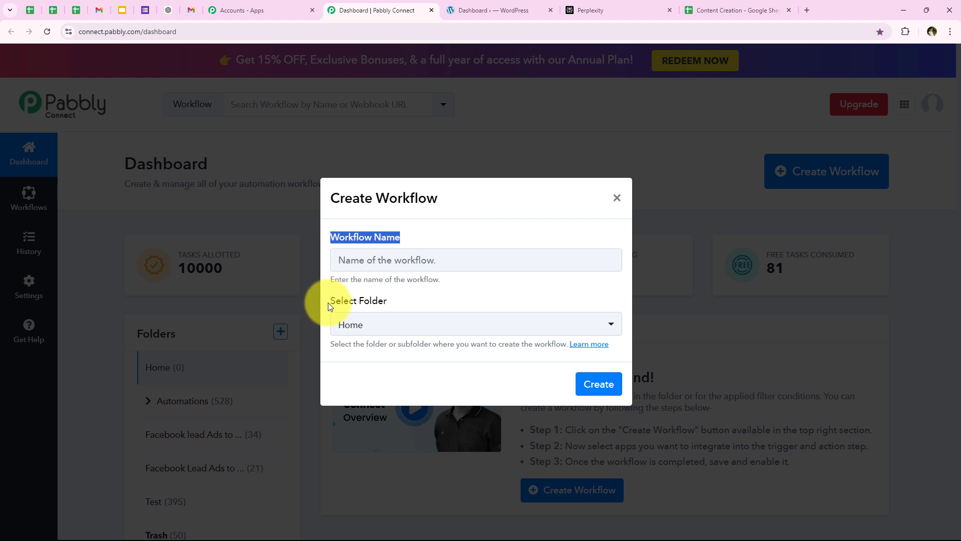
pyautogui.moveTo(329, 302); pyautogui.dragTo(395, 302)
pyautogui.click(398, 296)
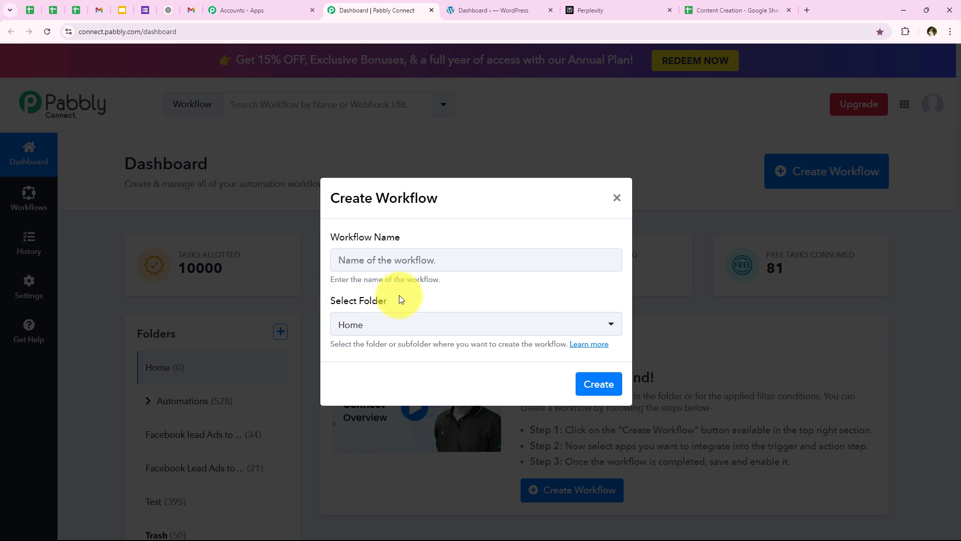
pyautogui.click(354, 325)
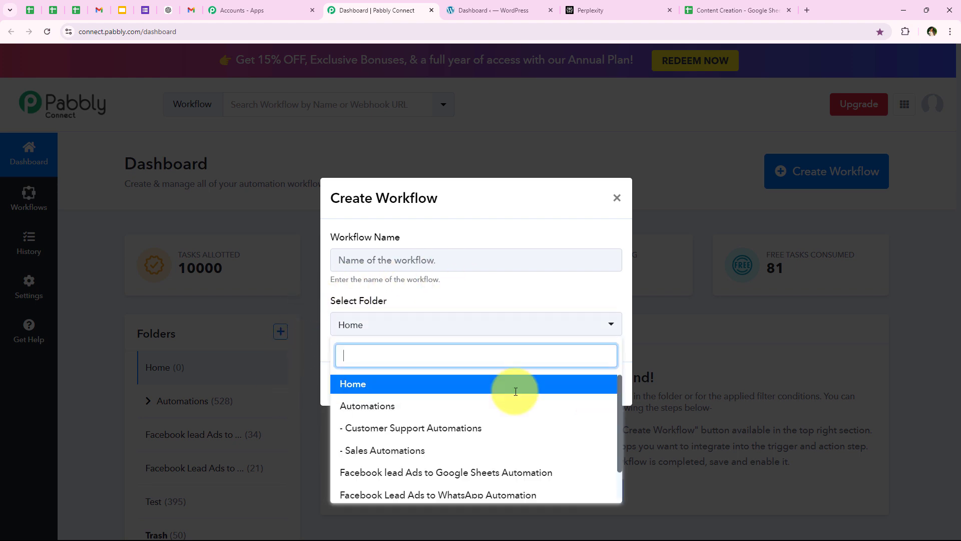
pyautogui.click(433, 415)
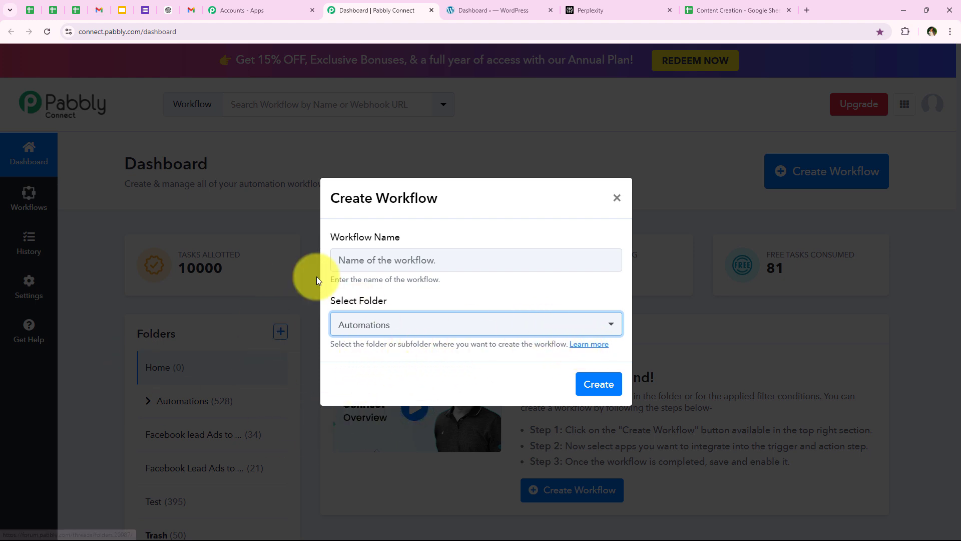
# Name the workflow "How to Create WordPress Posts with Perplexity AI" and create it
pyautogui.moveTo(328, 240); pyautogui.dragTo(393, 243)
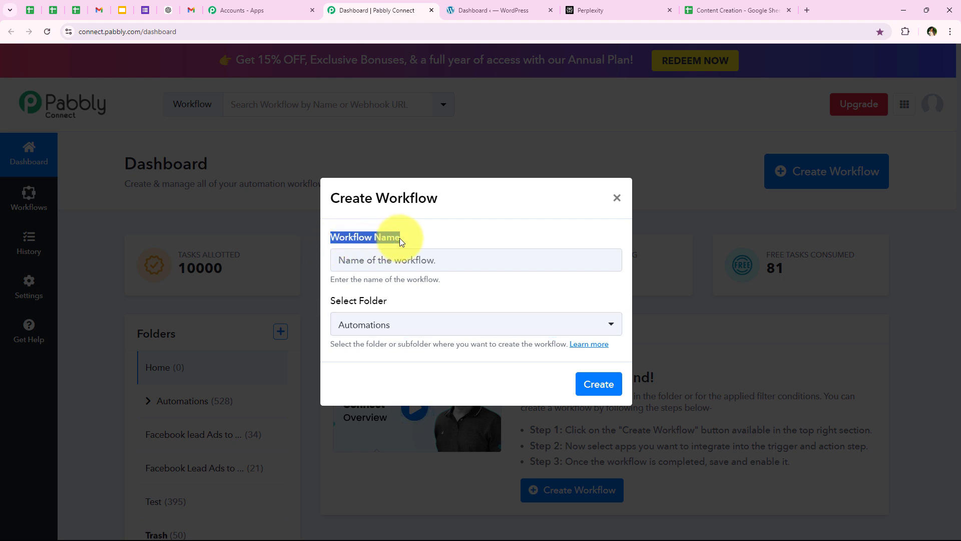
pyautogui.click(403, 267)
pyautogui.write('How to Create WordPress Posts with Perplexity AI')
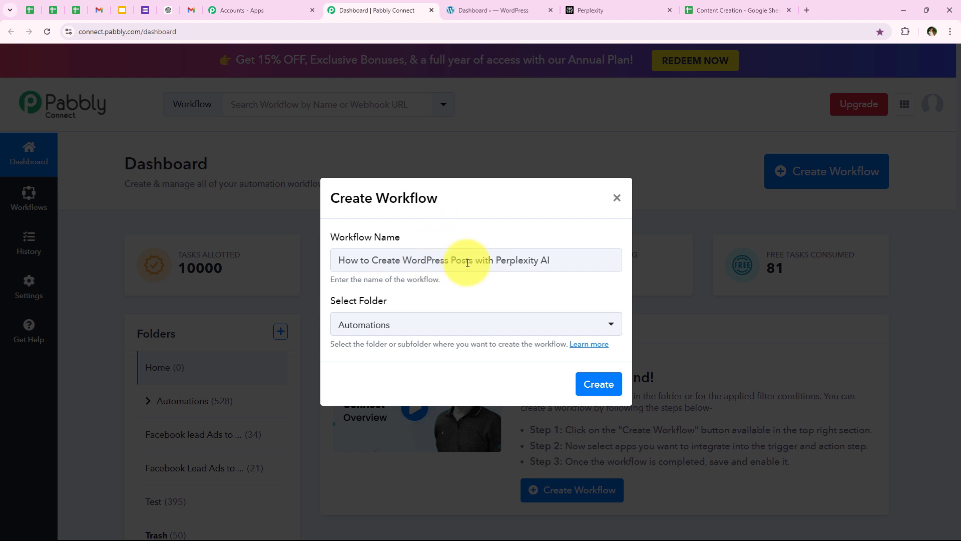
pyautogui.click(605, 394)
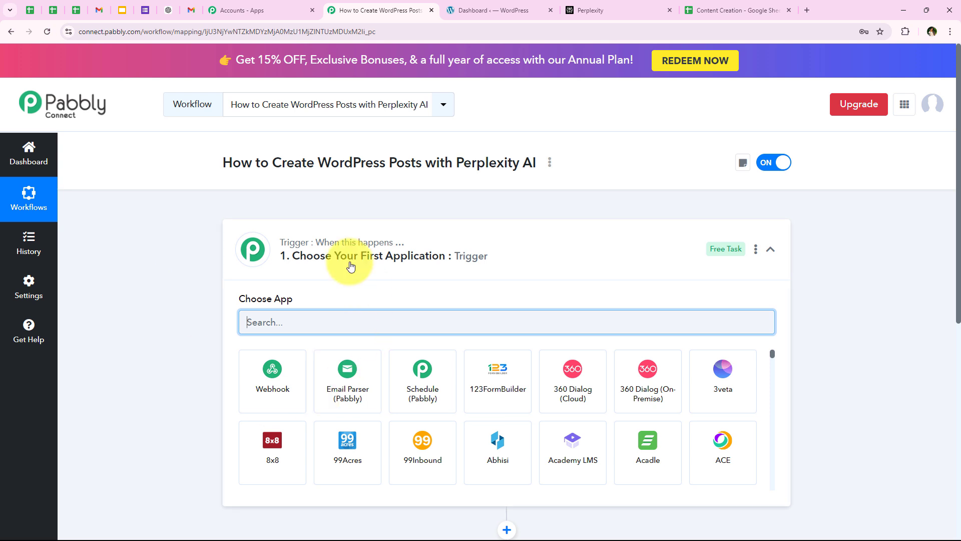
# Search for Google Sheets in the workflow's trigger step and choose it as the trigger application
pyautogui.click(323, 258)
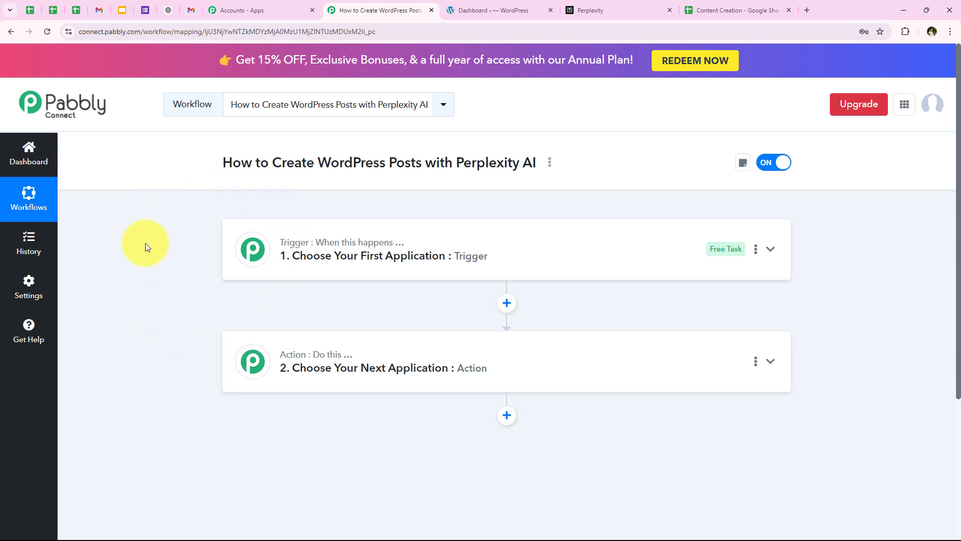
pyautogui.click(322, 245)
pyautogui.click(286, 331)
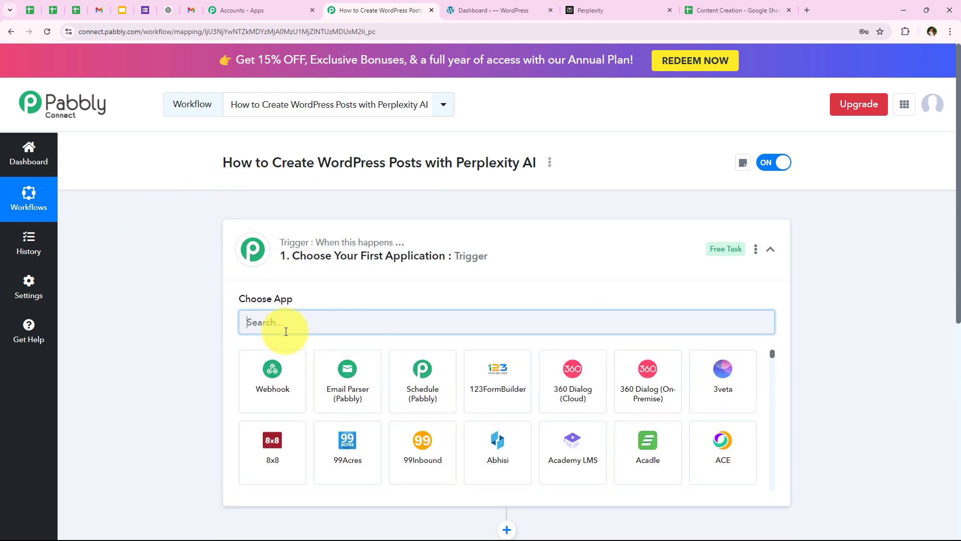
pyautogui.write('Google')
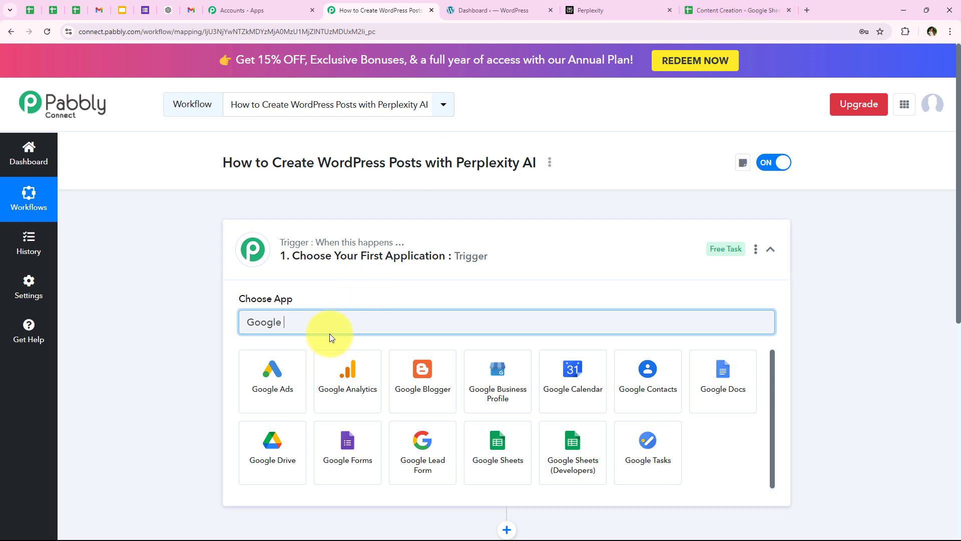
pyautogui.write('Sheets')
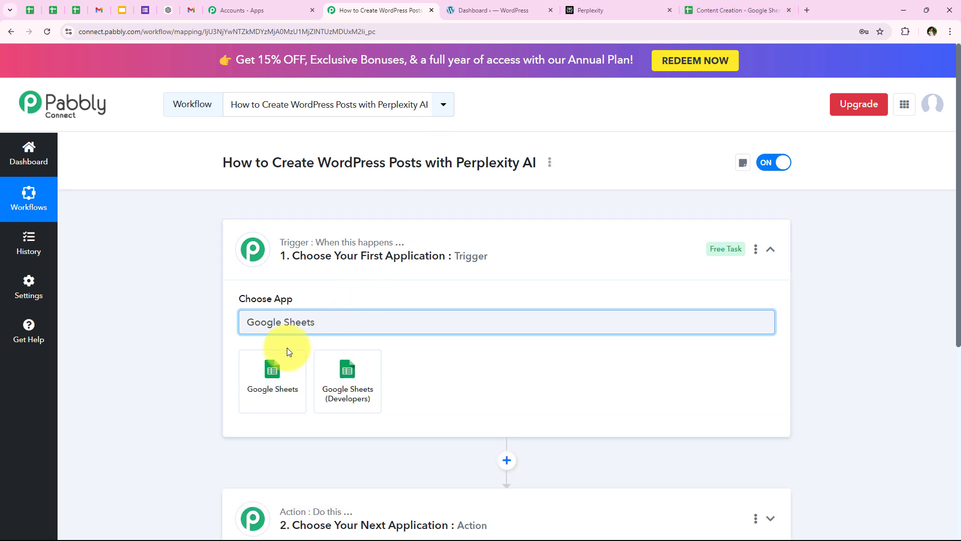
pyautogui.click(295, 363)
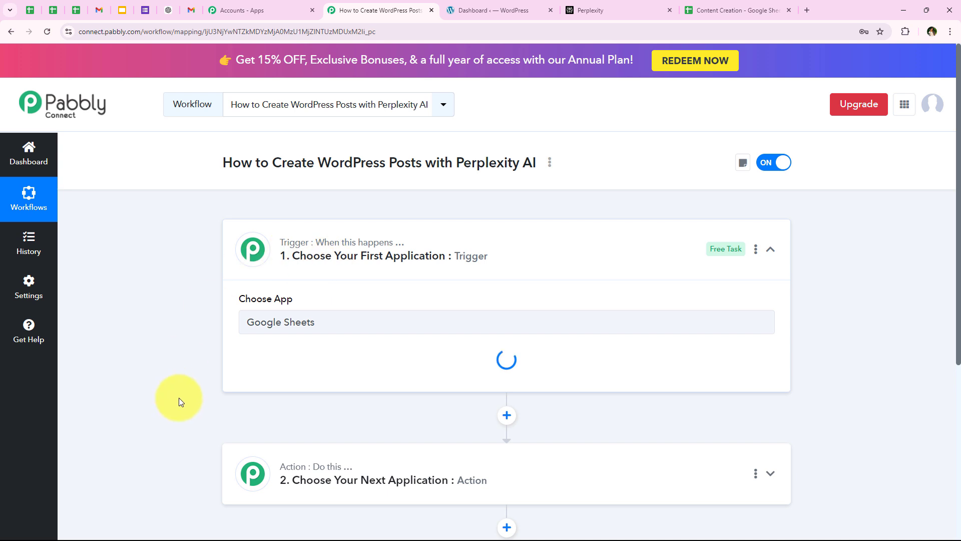
# Set the Google Sheets trigger event to New or Updated Spreadsheet Row
pyautogui.click(279, 374)
pyautogui.scroll(-2, 170, 389)
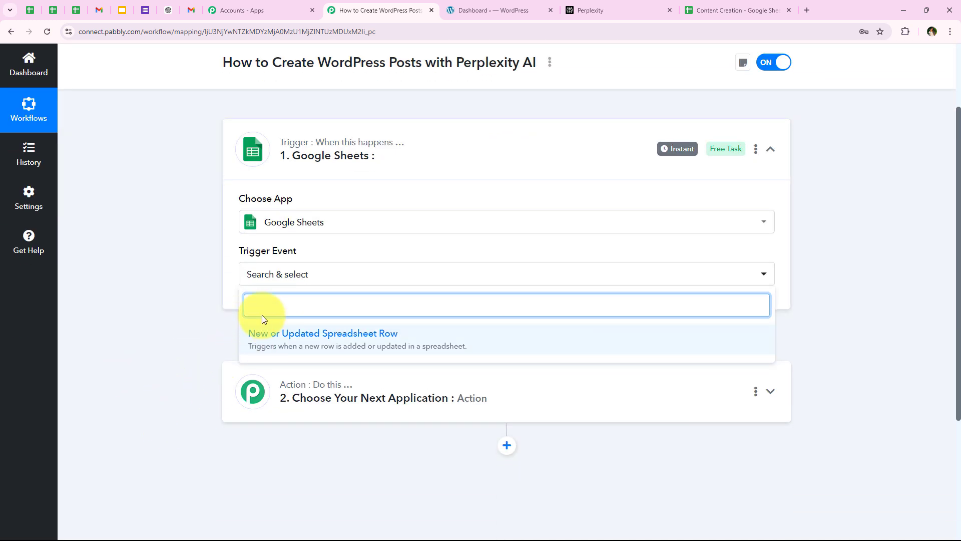
pyautogui.click(401, 336)
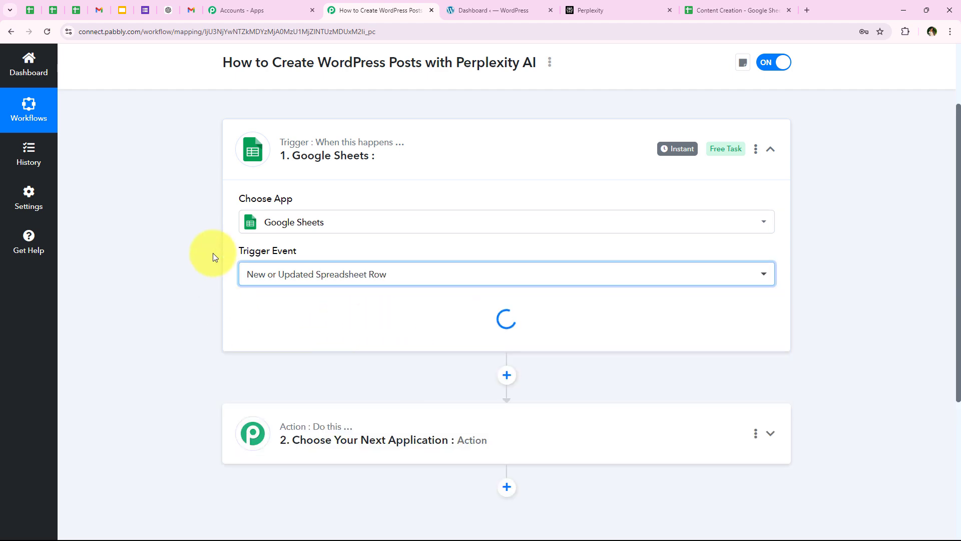
# Review the trigger's webhook setup instructions and copy its webhook URL
pyautogui.scroll(-3, 322, 268)
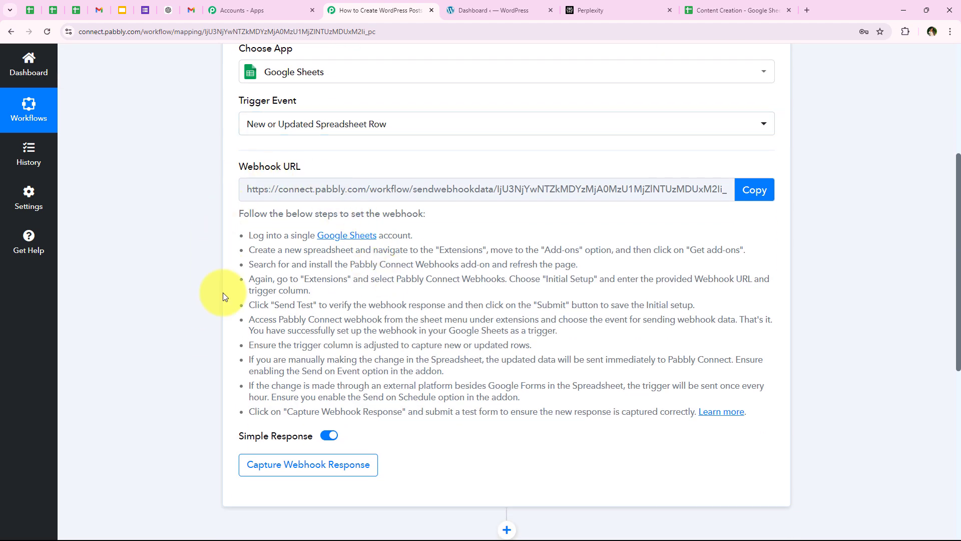
pyautogui.moveTo(229, 152); pyautogui.dragTo(247, 167)
pyautogui.moveTo(326, 170); pyautogui.dragTo(326, 172)
pyautogui.click(247, 189)
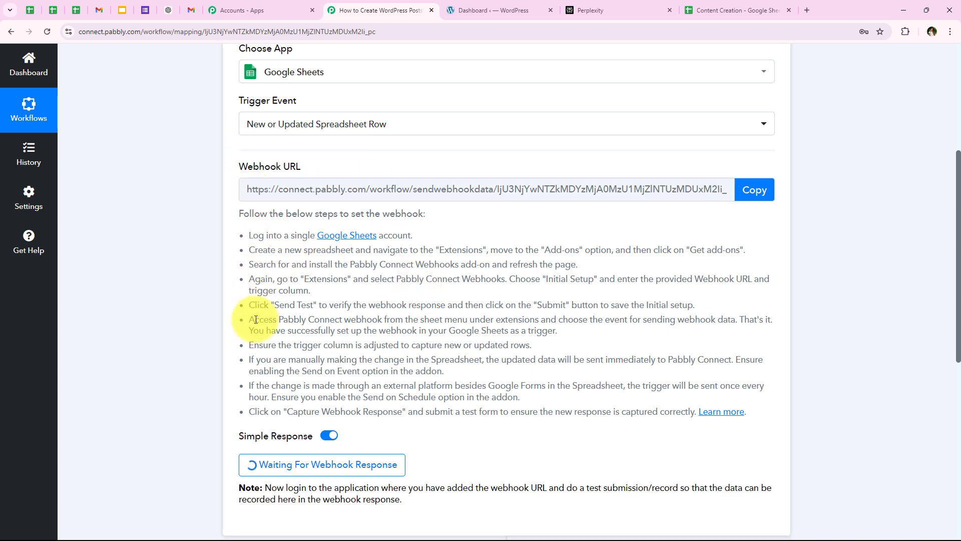
pyautogui.scroll(-1, 256, 326)
pyautogui.scroll(1, 256, 331)
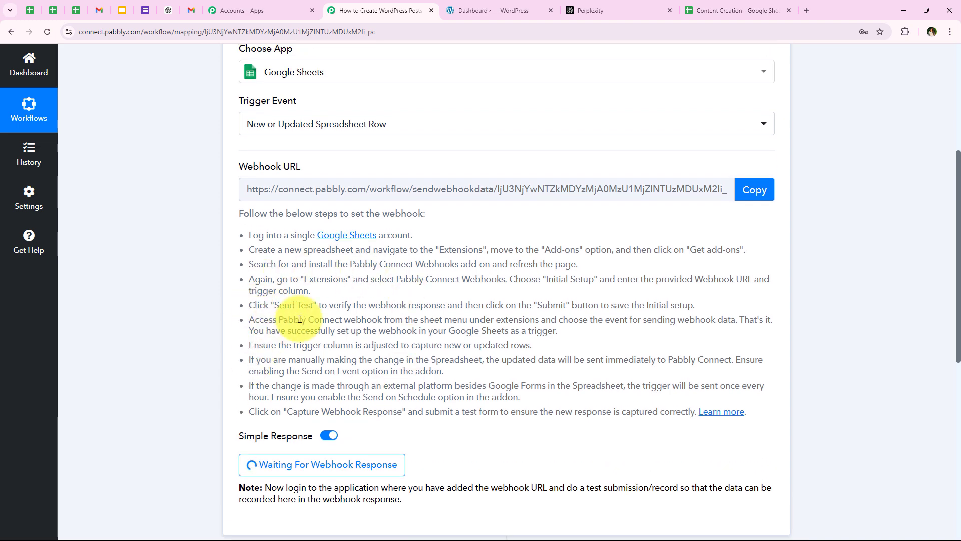
pyautogui.moveTo(250, 236); pyautogui.dragTo(675, 412)
pyautogui.click(739, 202)
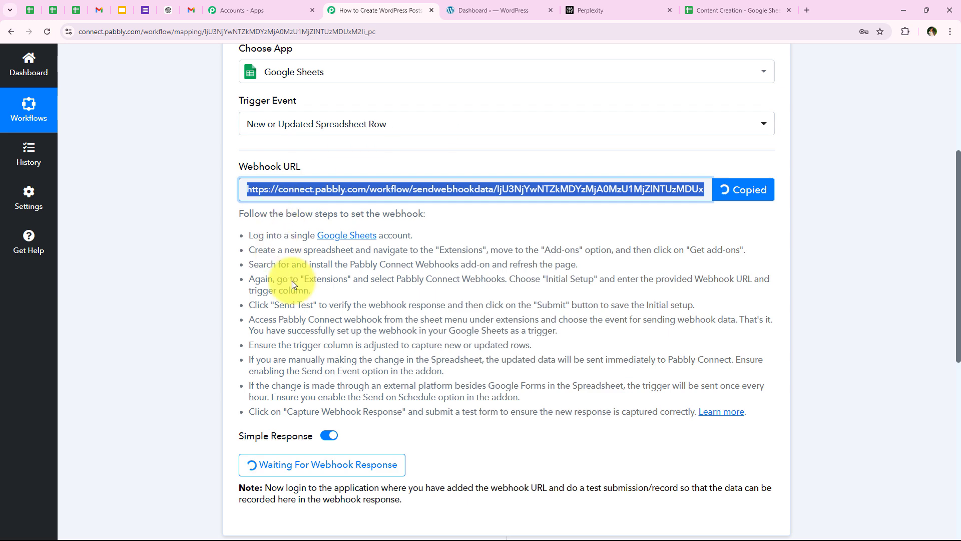
# Switch to the Content Creation spreadsheet in Google Sheets and open the Google Workspace Marketplace to get add-ons
pyautogui.scroll(1, 428, 301)
pyautogui.click(708, 10)
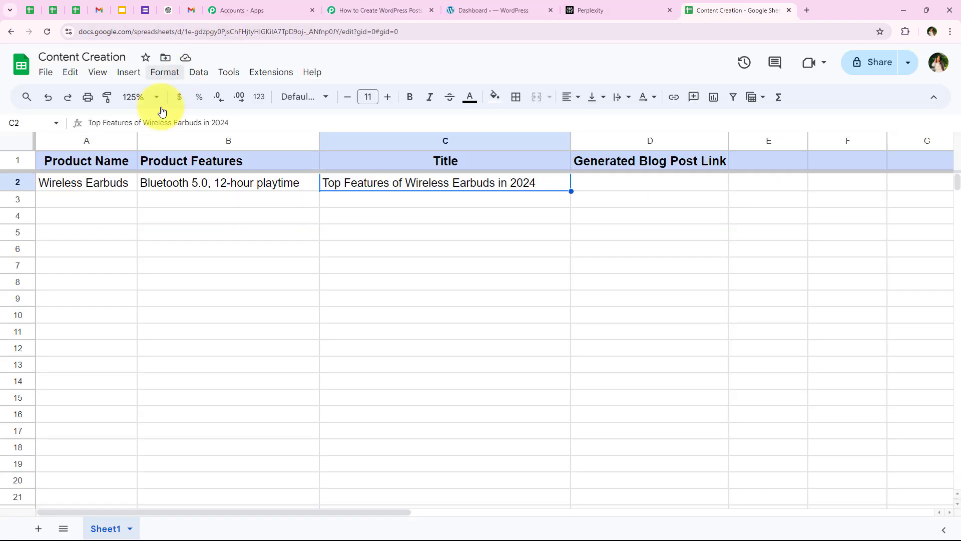
pyautogui.click(150, 283)
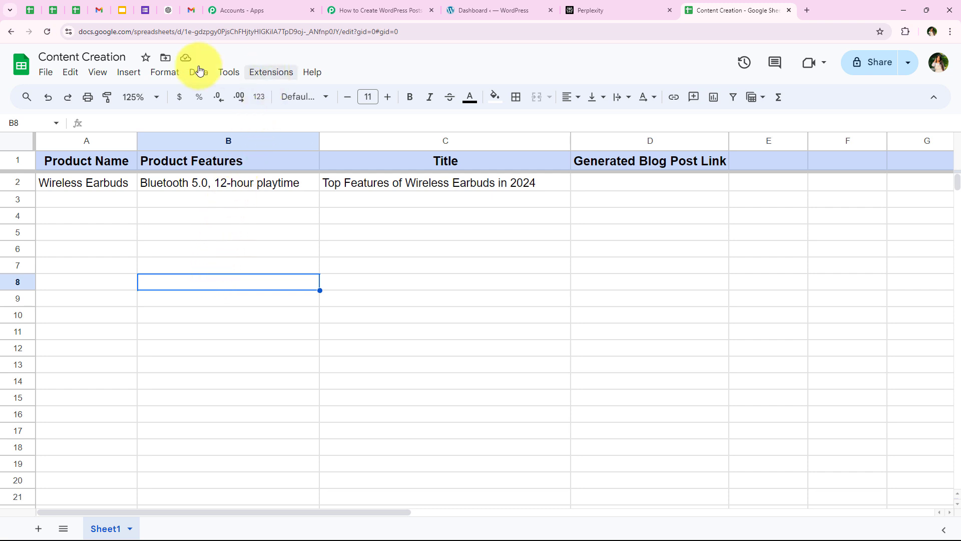
pyautogui.click(265, 80)
pyautogui.moveTo(269, 94)
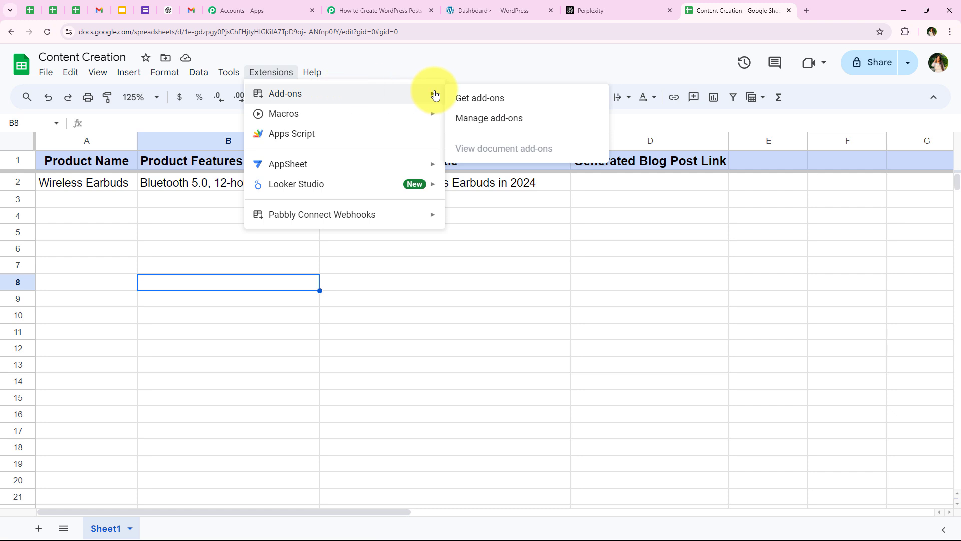
pyautogui.click(478, 97)
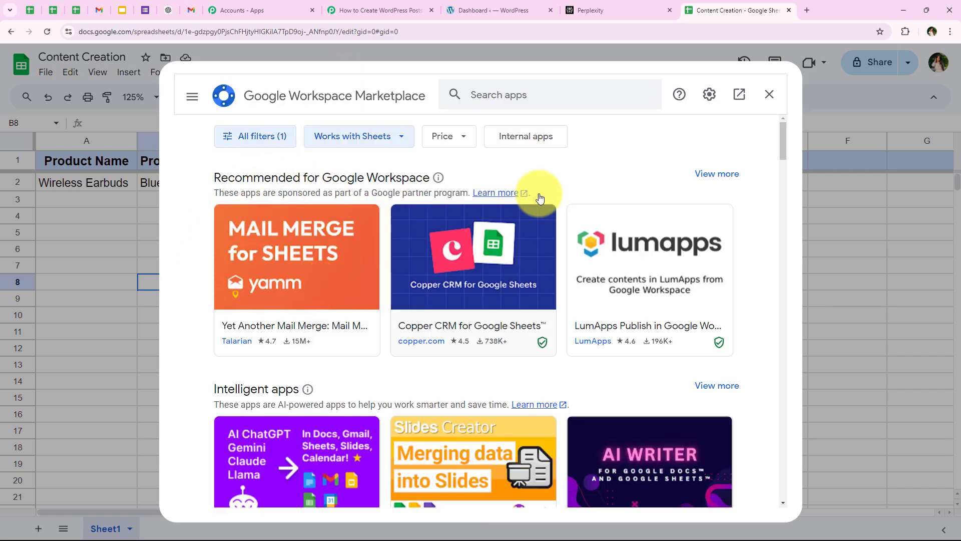
# Search the Marketplace for Pabbly Connect Webhooks, view the add-on's listing, and close the Marketplace
pyautogui.click(507, 101)
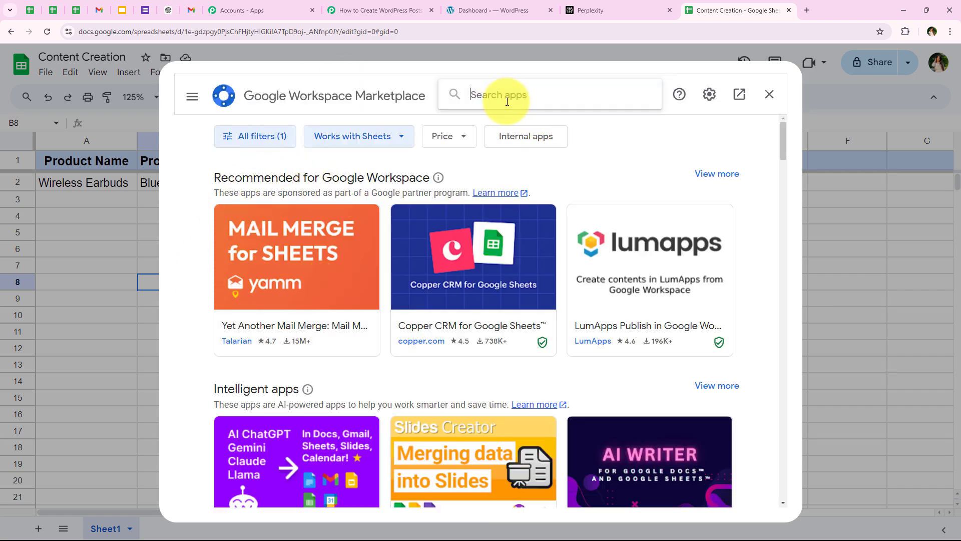
pyautogui.write('Pab')
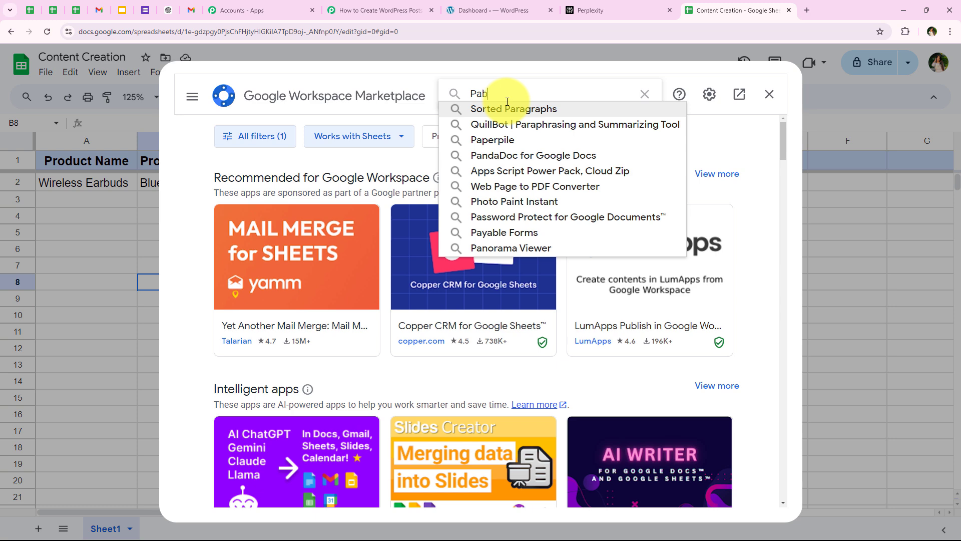
pyautogui.write('bly Conn')
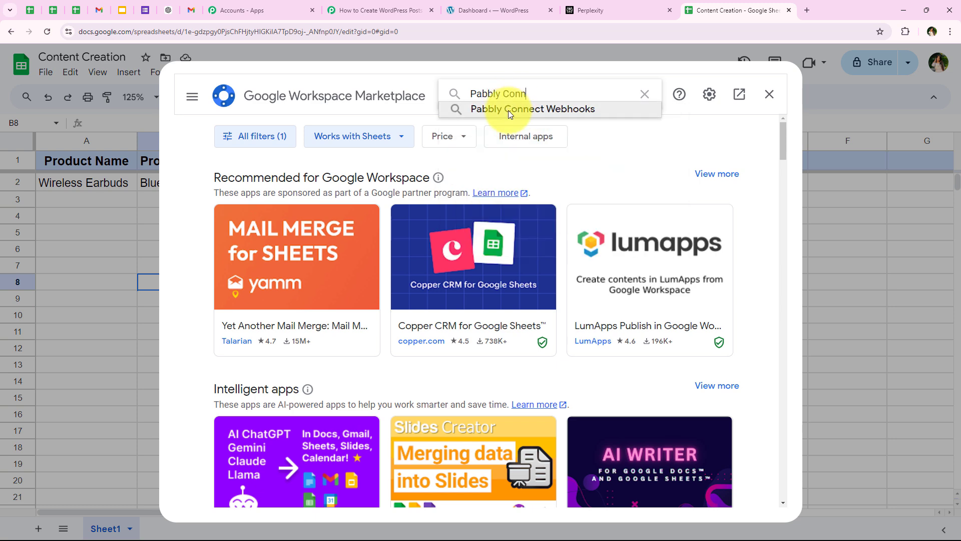
pyautogui.click(507, 108)
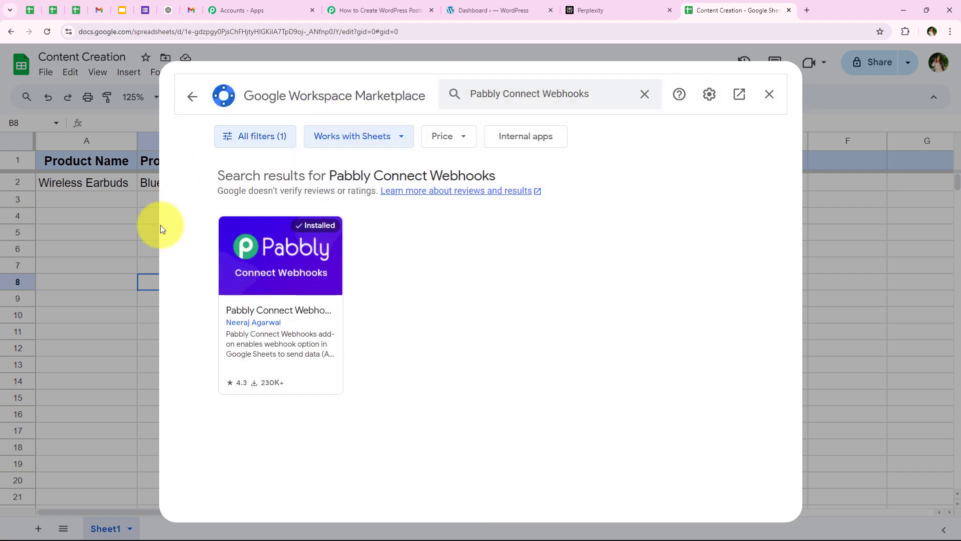
pyautogui.click(297, 311)
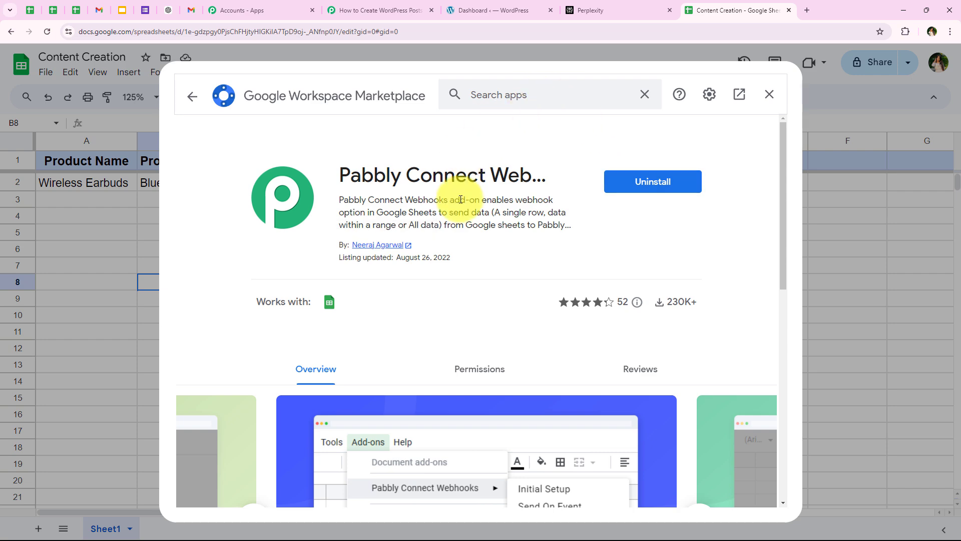
pyautogui.click(769, 94)
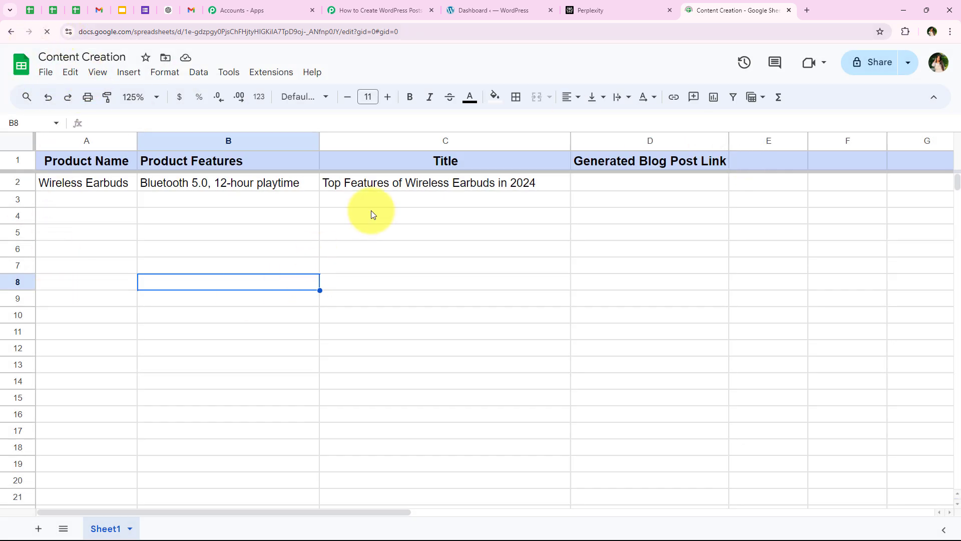
# Reload the Content Creation spreadsheet and open the Initial Setup of the Pabbly Connect Webhooks add-on
pyautogui.click(141, 97)
pyautogui.click(137, 201)
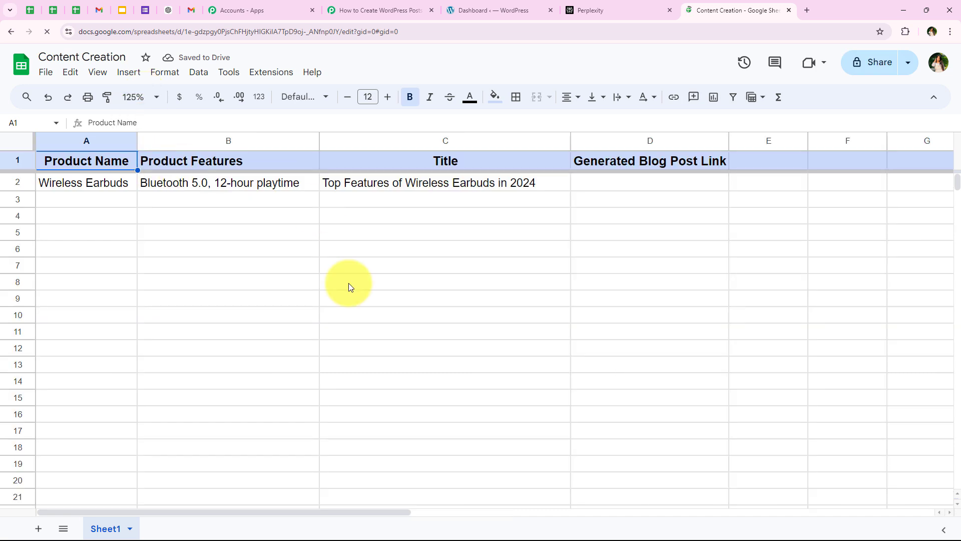
pyautogui.click(179, 316)
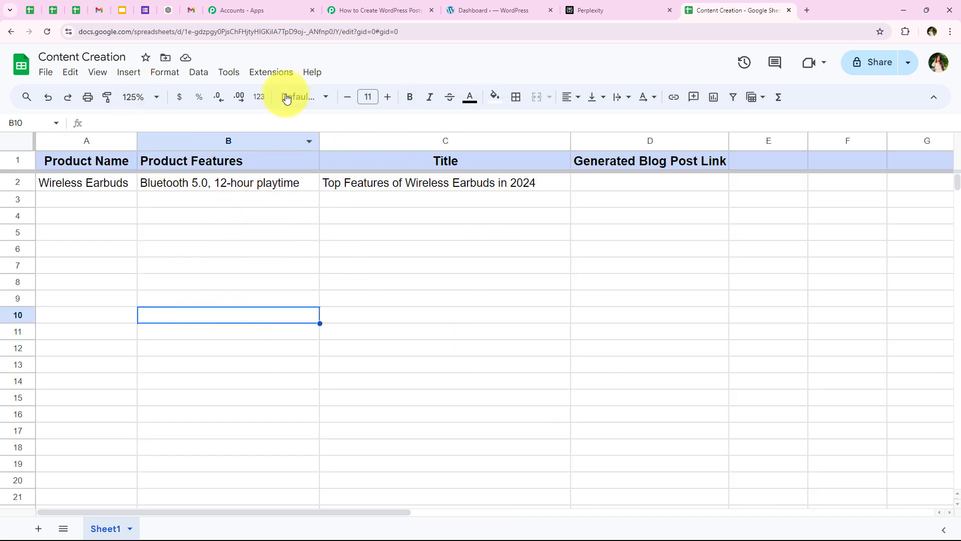
pyautogui.click(282, 72)
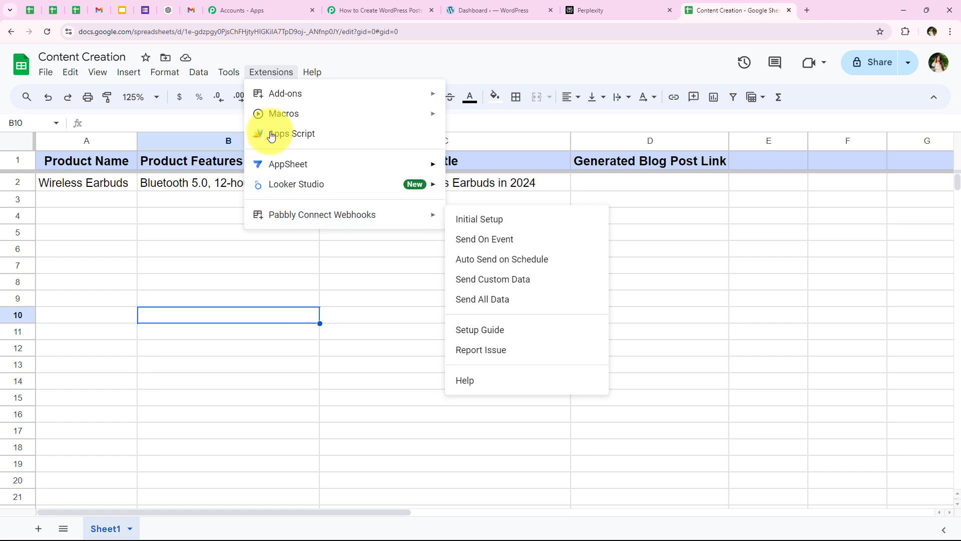
pyautogui.moveTo(282, 214)
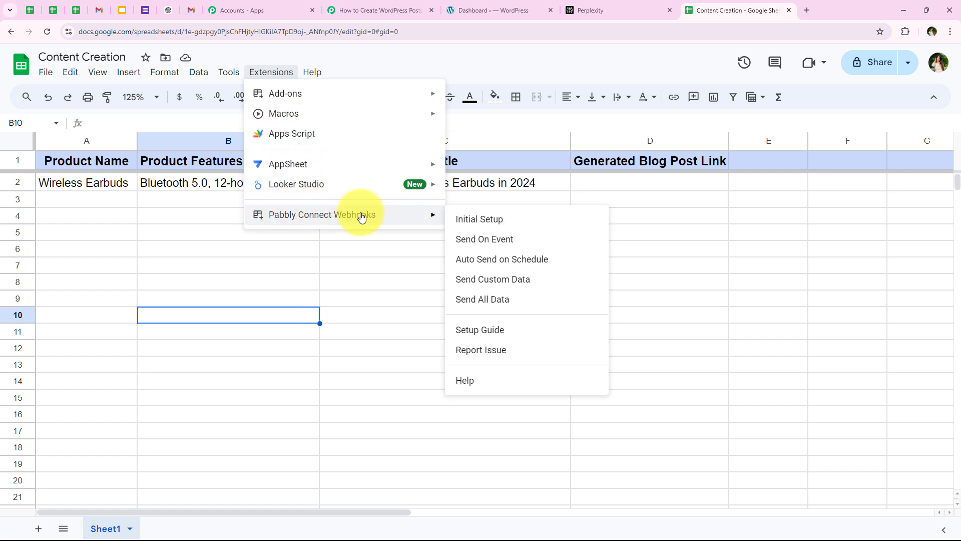
pyautogui.moveTo(443, 215)
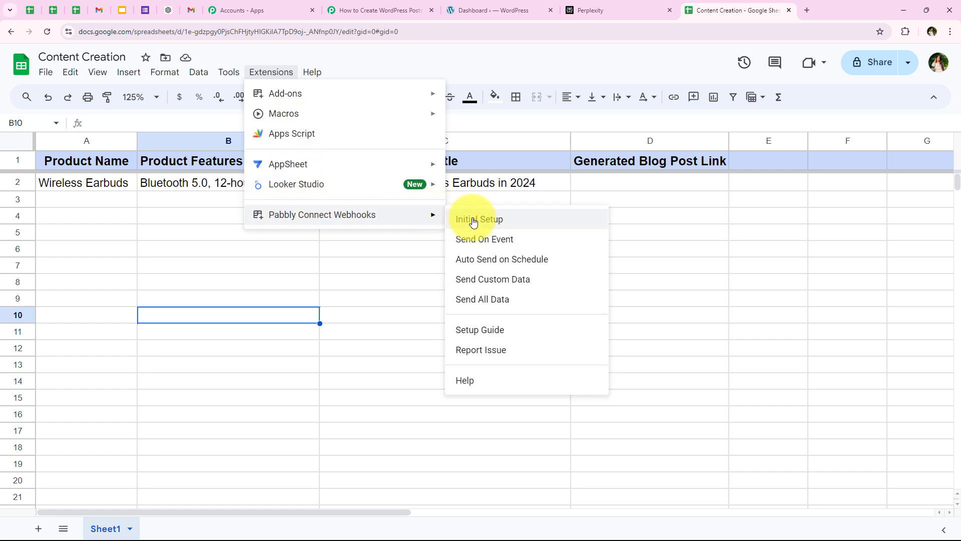
pyautogui.click(474, 221)
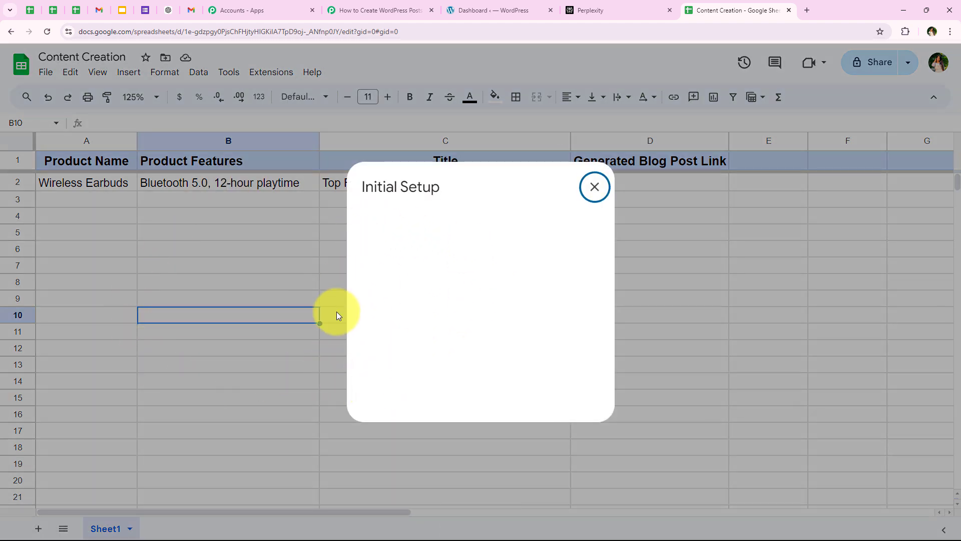
# Paste the copied Pabbly Connect webhook URL into the Initial Setup for Sheet1
pyautogui.moveTo(364, 247); pyautogui.dragTo(479, 259)
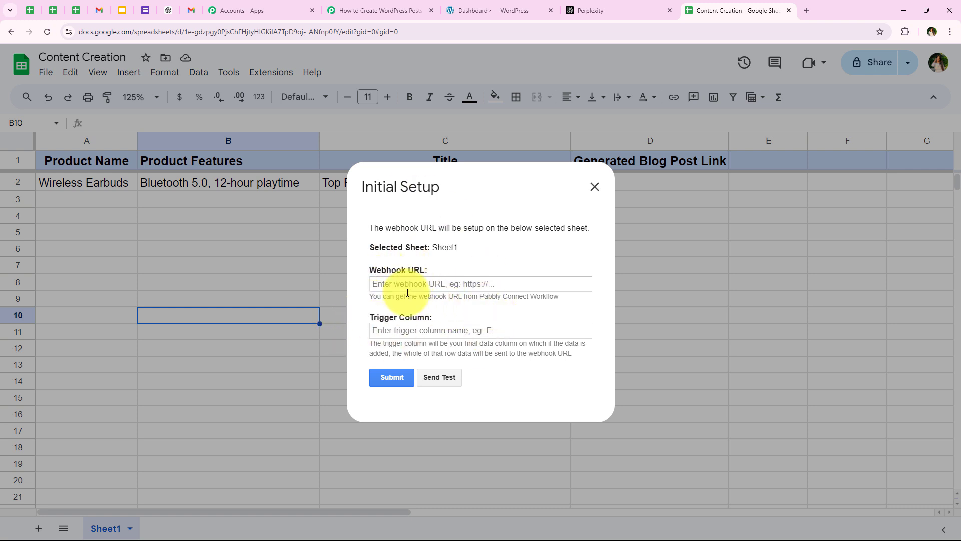
pyautogui.moveTo(430, 246); pyautogui.dragTo(515, 252)
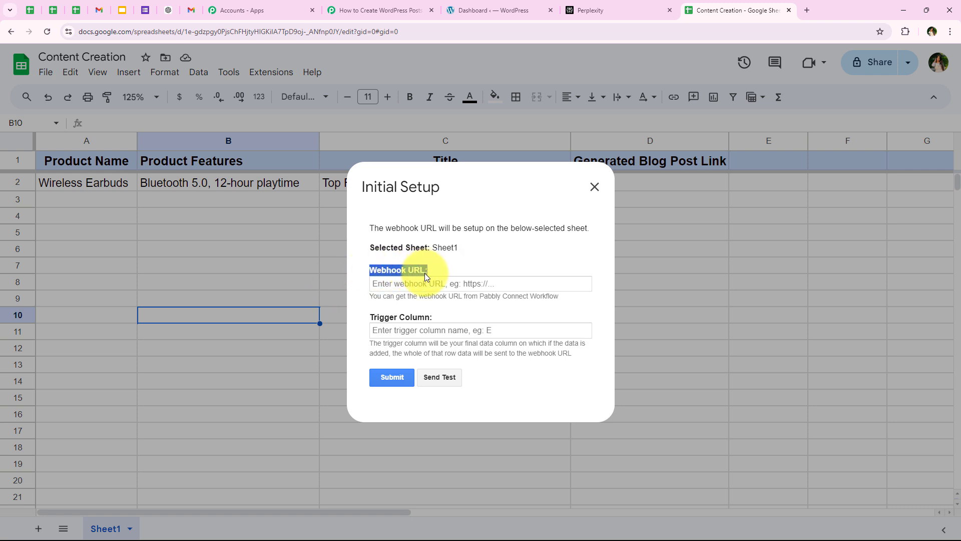
pyautogui.click(391, 286)
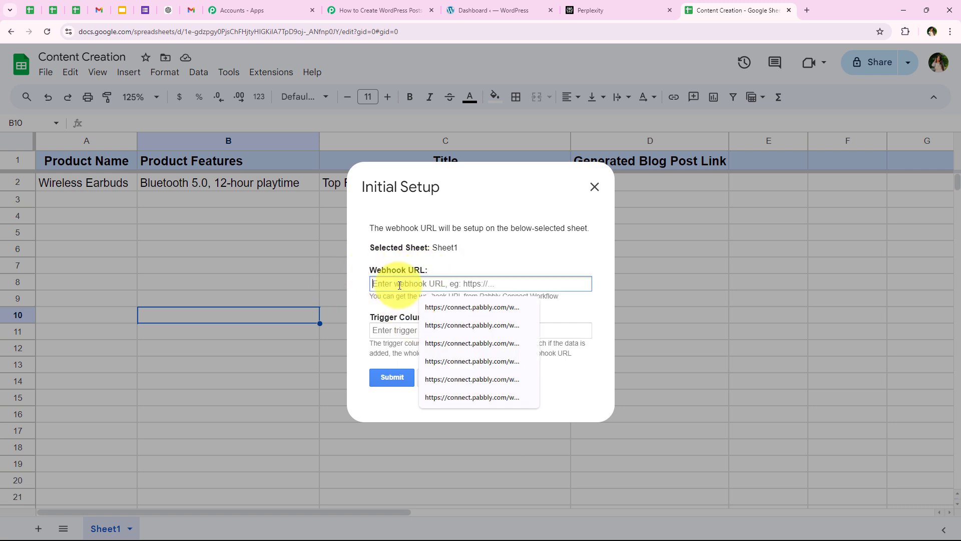
pyautogui.rightClick(399, 285)
pyautogui.click(419, 384)
pyautogui.click(391, 311)
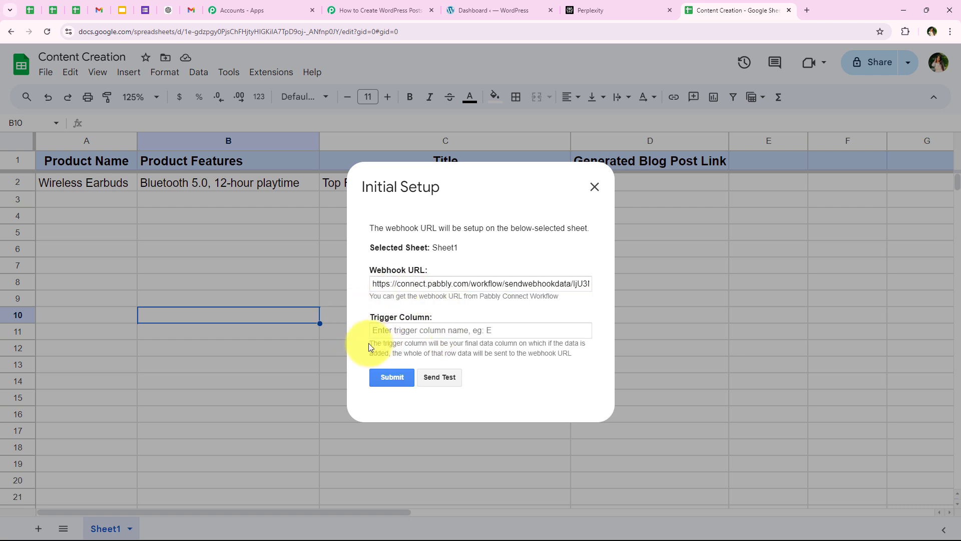
# Set the trigger column to C and submit the webhook setup
pyautogui.moveTo(411, 343); pyautogui.dragTo(516, 345)
pyautogui.click(503, 331)
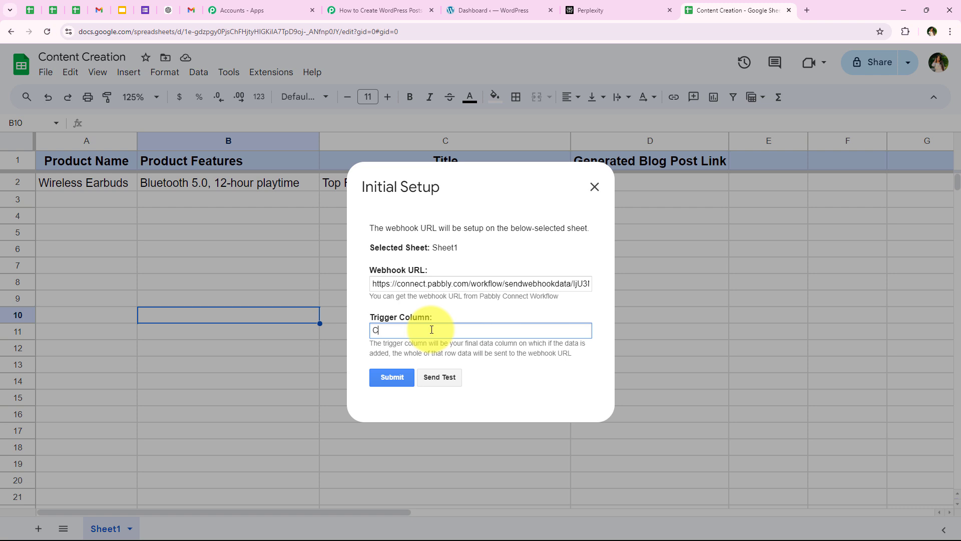
pyautogui.click(384, 383)
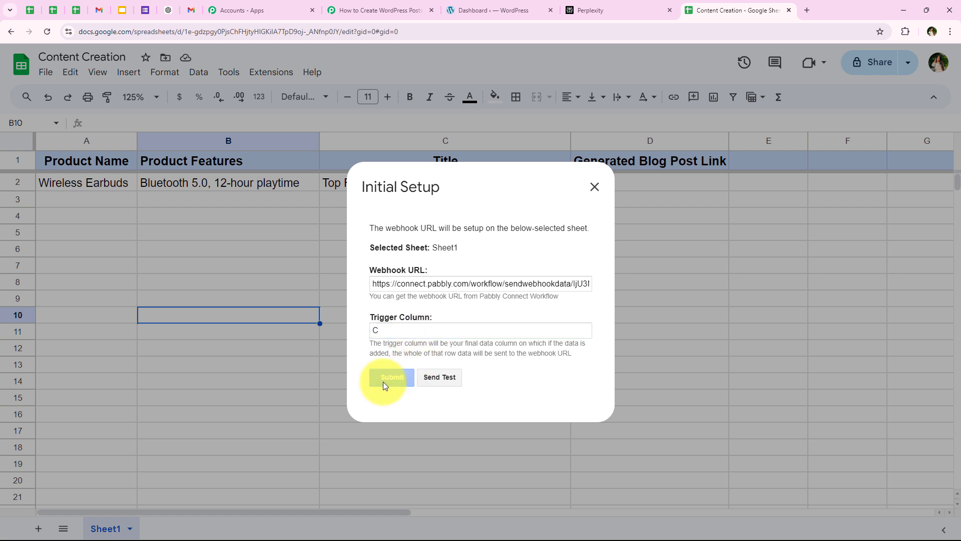
pyautogui.scroll(-1, 436, 255)
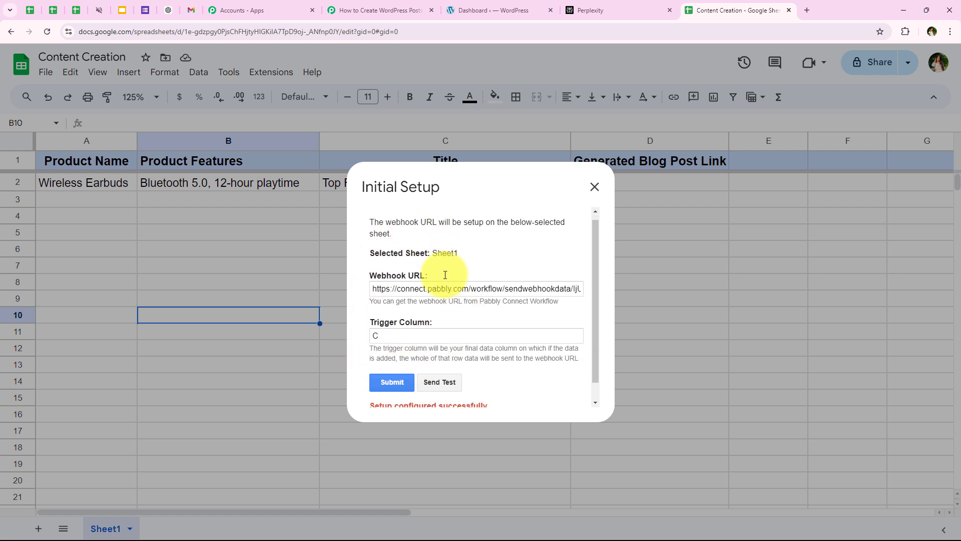
pyautogui.moveTo(372, 384); pyautogui.dragTo(489, 384)
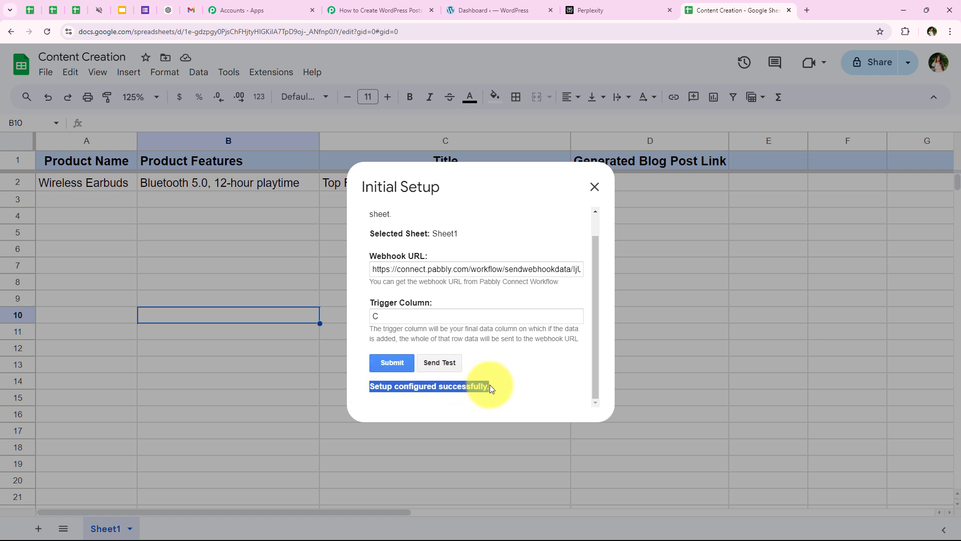
# Send the sheet's test data to the webhook and close the Initial Setup dialog
pyautogui.click(435, 363)
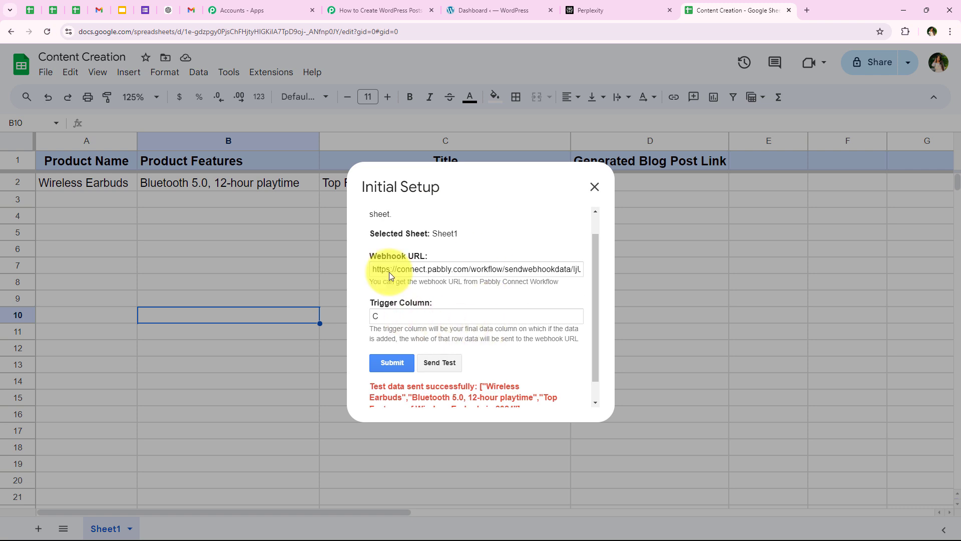
pyautogui.scroll(-1, 458, 261)
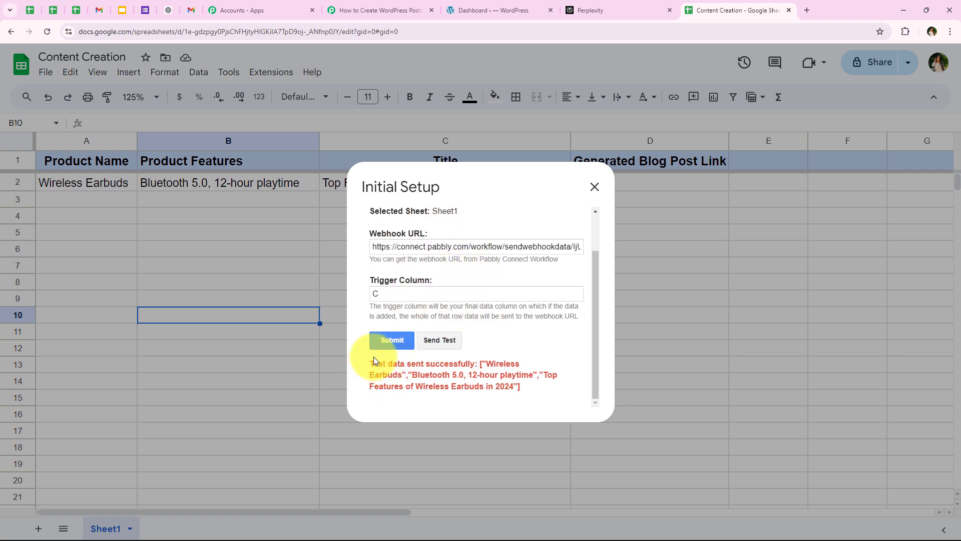
pyautogui.moveTo(370, 364); pyautogui.dragTo(477, 364)
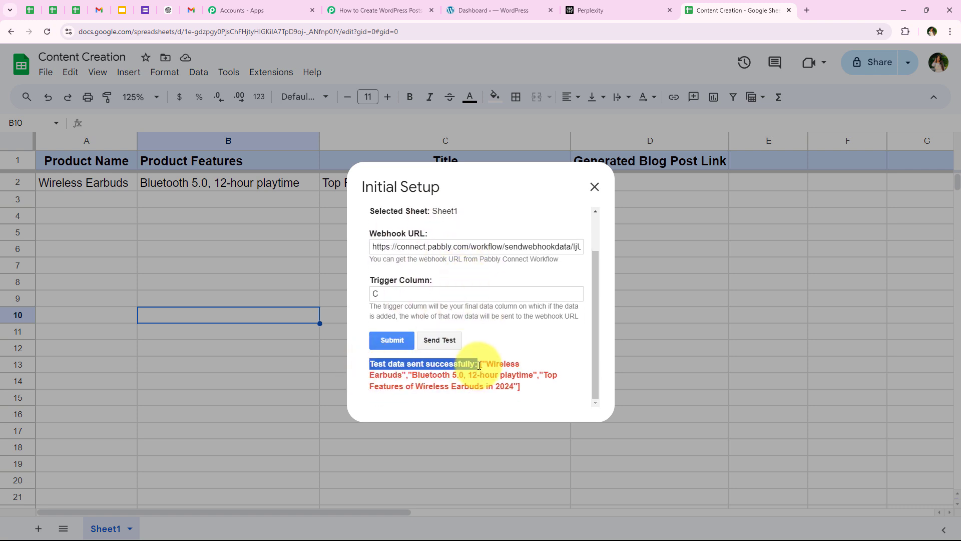
pyautogui.click(594, 187)
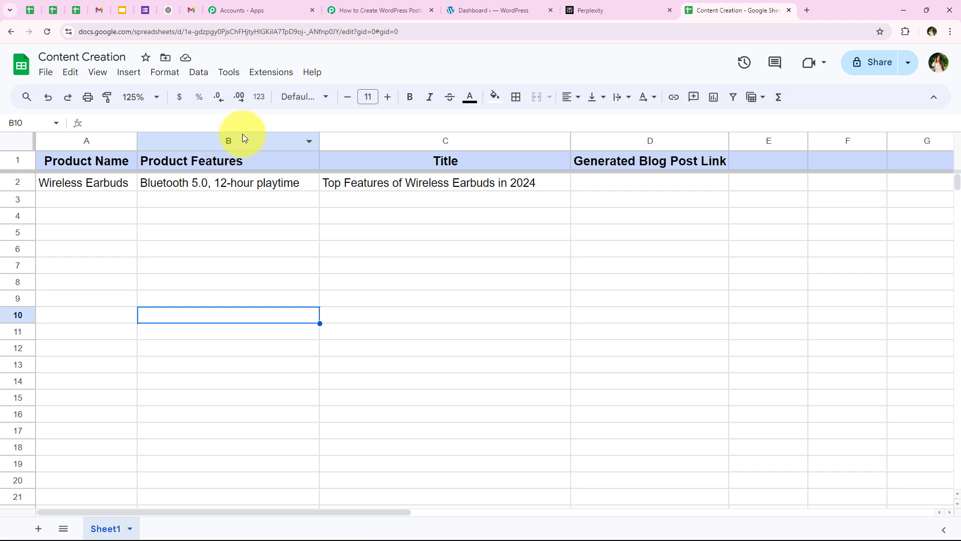
# Enable Send On Event for the Pabbly Connect Webhooks add-on in the spreadsheet
pyautogui.click(269, 80)
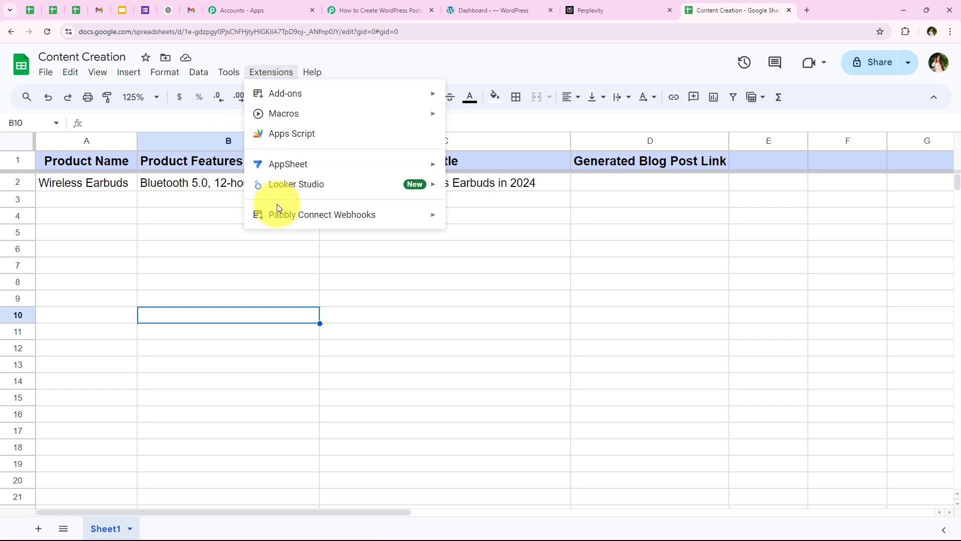
pyautogui.moveTo(277, 213)
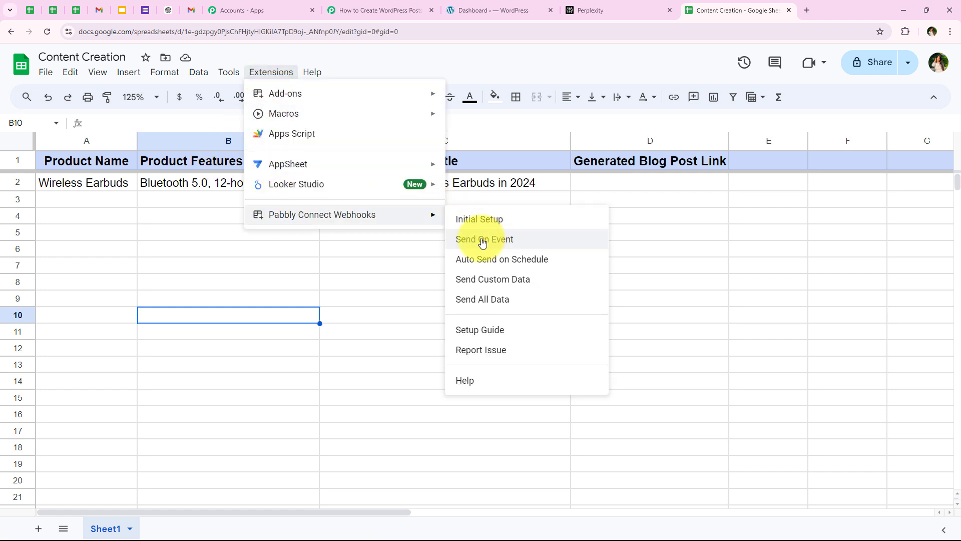
pyautogui.click(511, 240)
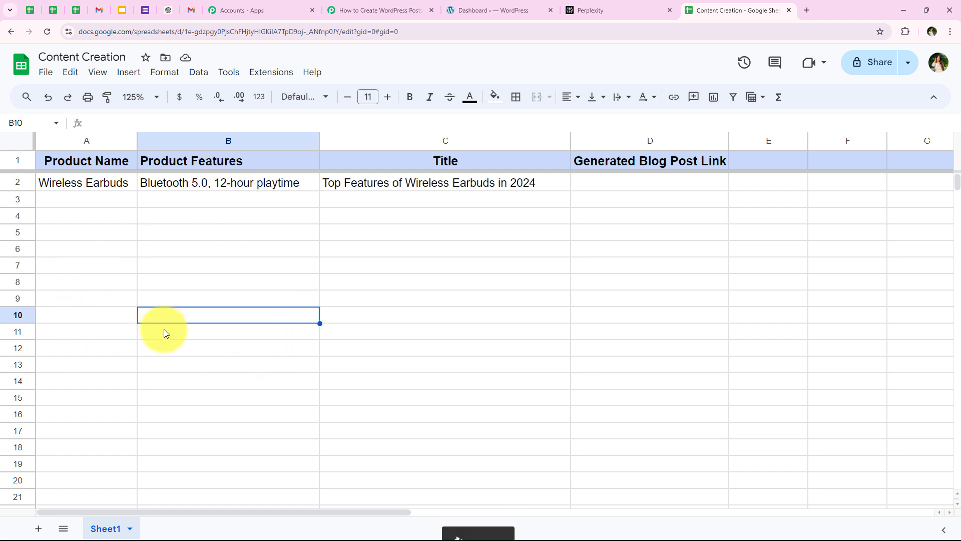
pyautogui.click(271, 72)
pyautogui.moveTo(266, 214)
pyautogui.click(285, 229)
# Switch to the Pabbly Connect workflow and examine the captured webhook response's trigger column, title, sheet name, product name and features
pyautogui.click(374, 9)
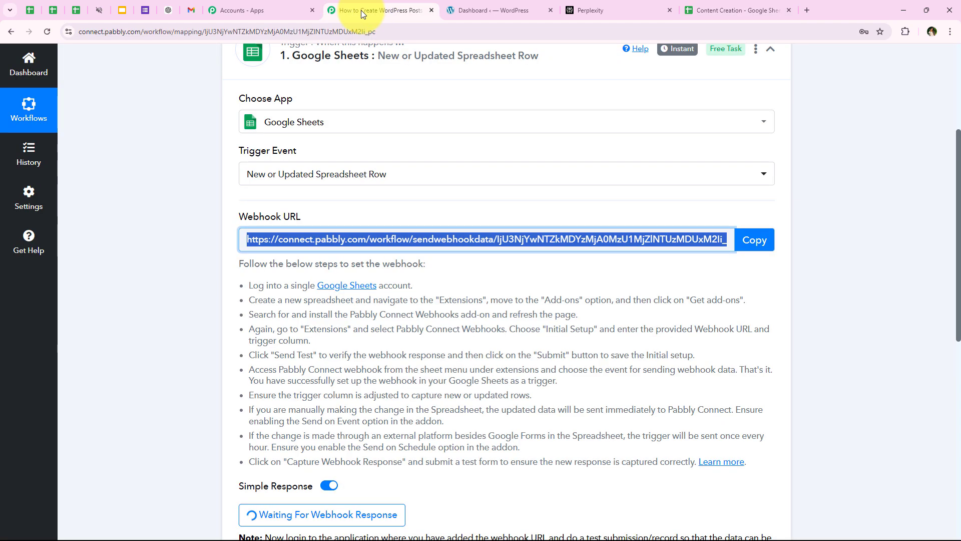
pyautogui.scroll(-2, 216, 255)
pyautogui.scroll(-5, 215, 254)
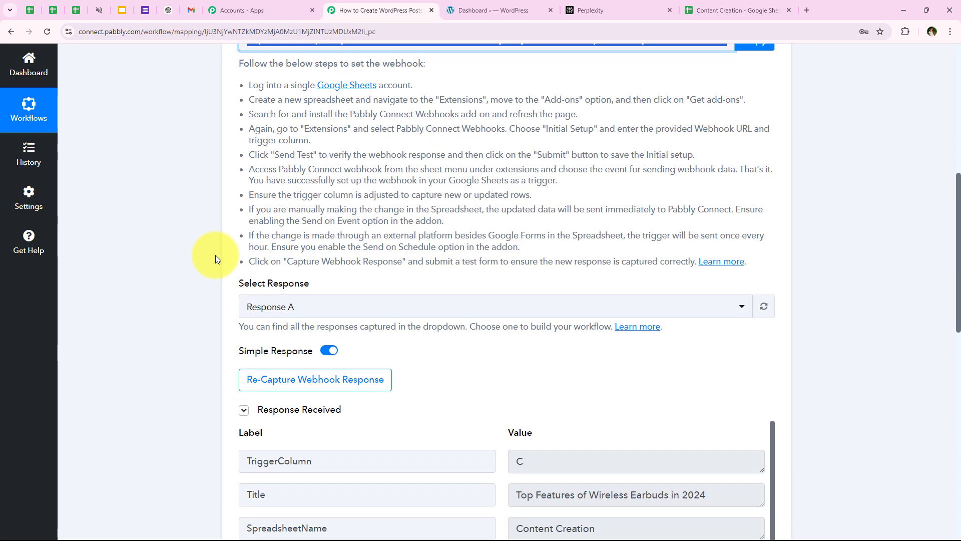
pyautogui.scroll(-3, 187, 285)
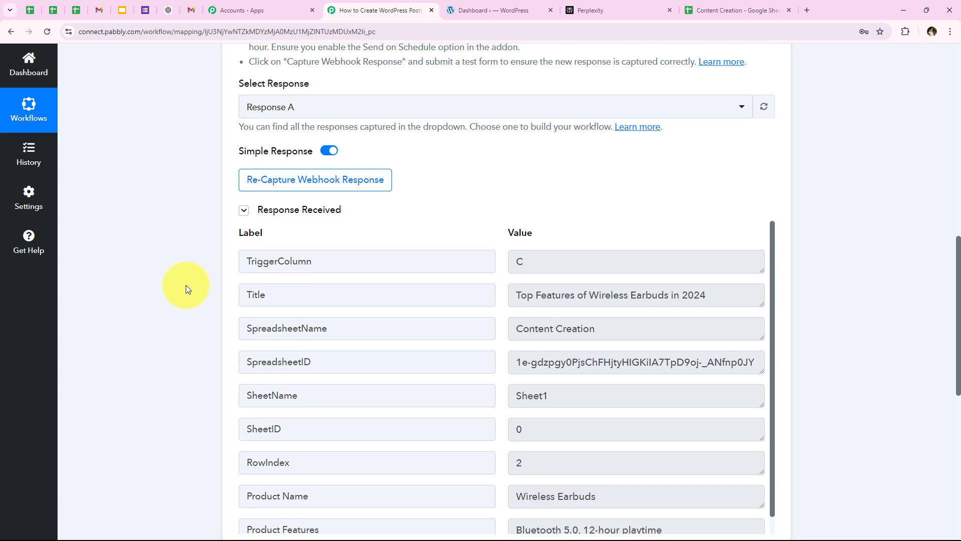
pyautogui.scroll(1, 495, 290)
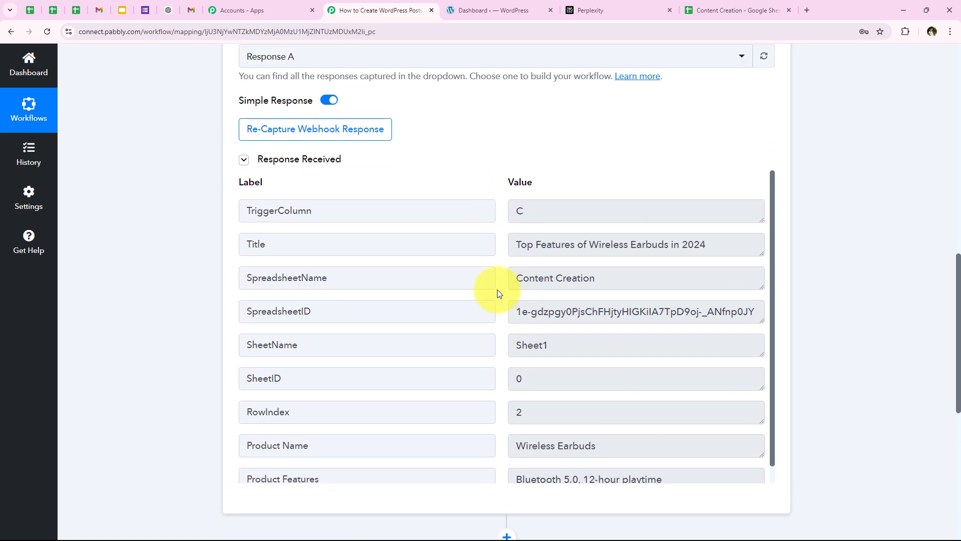
pyautogui.scroll(-1, 496, 290)
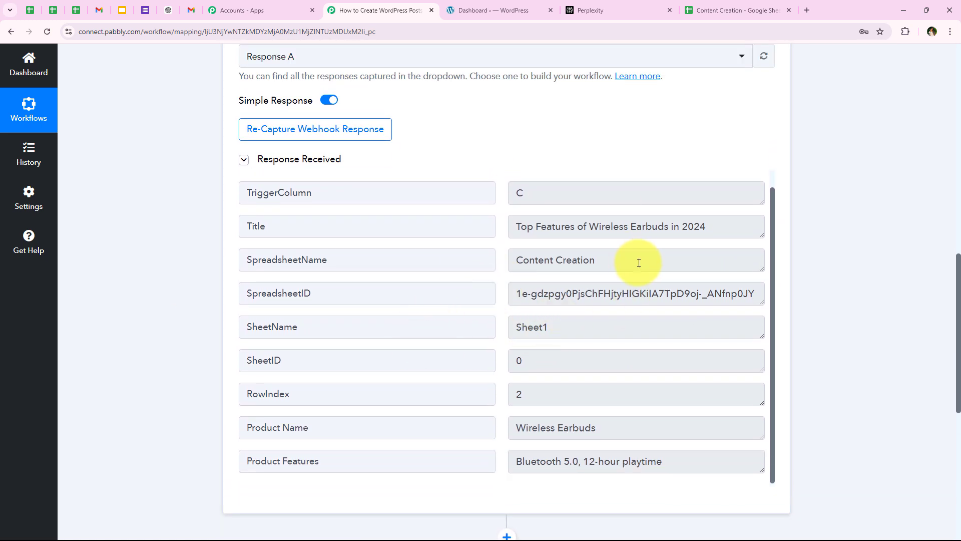
pyautogui.click(639, 262)
pyautogui.click(748, 219)
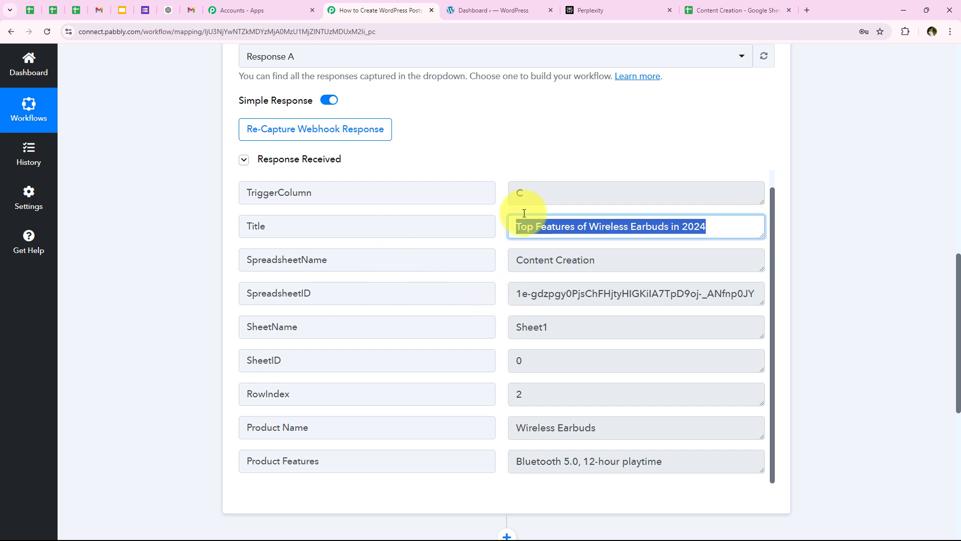
pyautogui.click(543, 188)
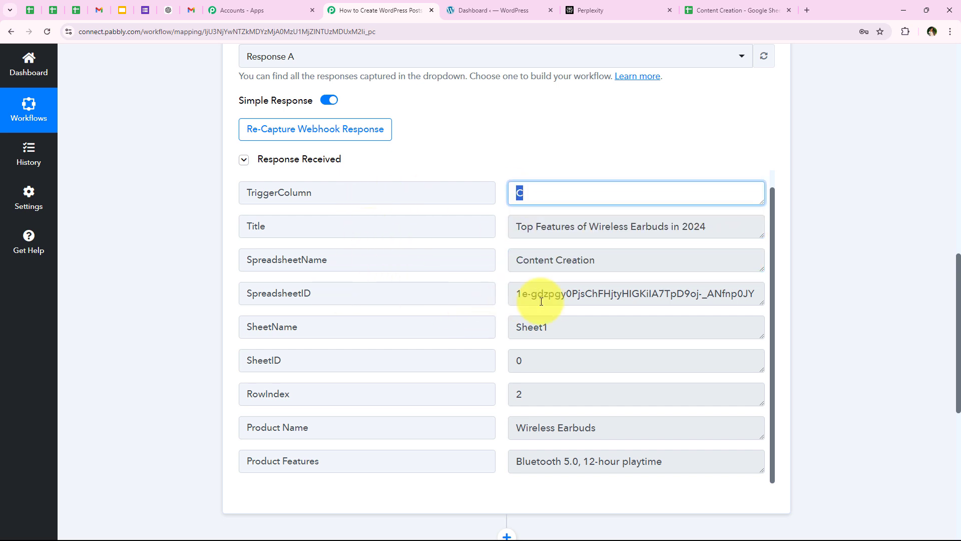
pyautogui.click(568, 323)
pyautogui.click(551, 431)
pyautogui.click(576, 461)
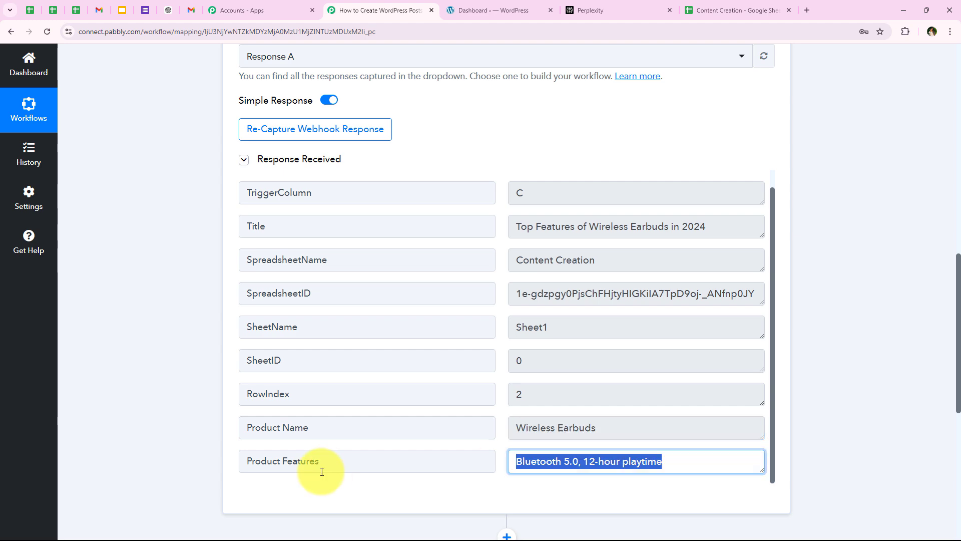
# Check the empty row beneath the product data in the Content Creation spreadsheet, and return to the Pabbly Connect workflow
pyautogui.click(150, 322)
pyautogui.scroll(2, 152, 310)
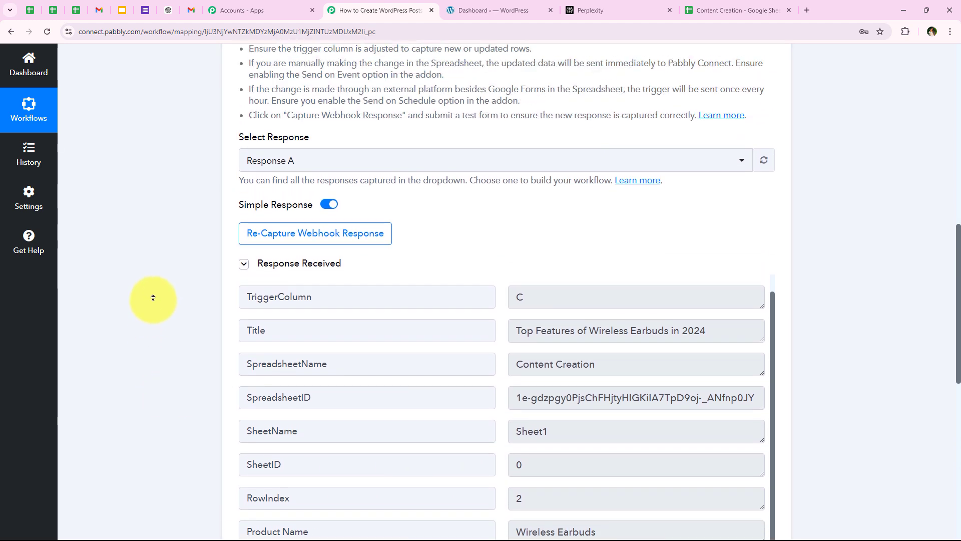
pyautogui.scroll(11, 153, 298)
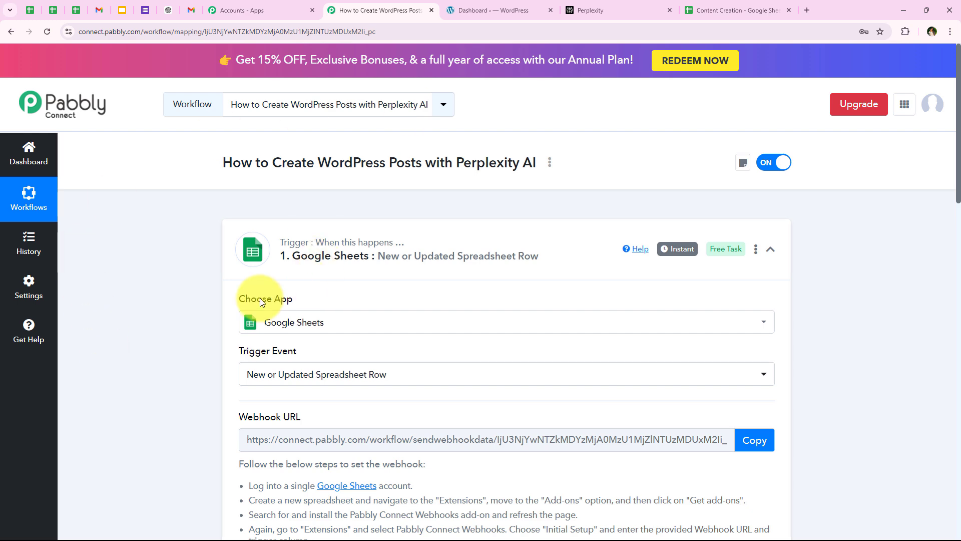
pyautogui.click(731, 11)
pyautogui.moveTo(105, 200); pyautogui.dragTo(343, 206)
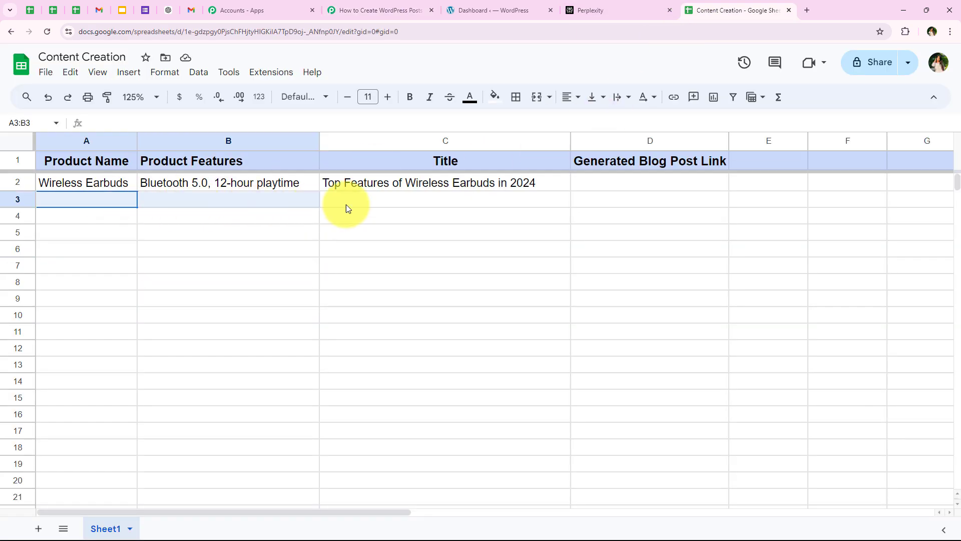
pyautogui.click(375, 10)
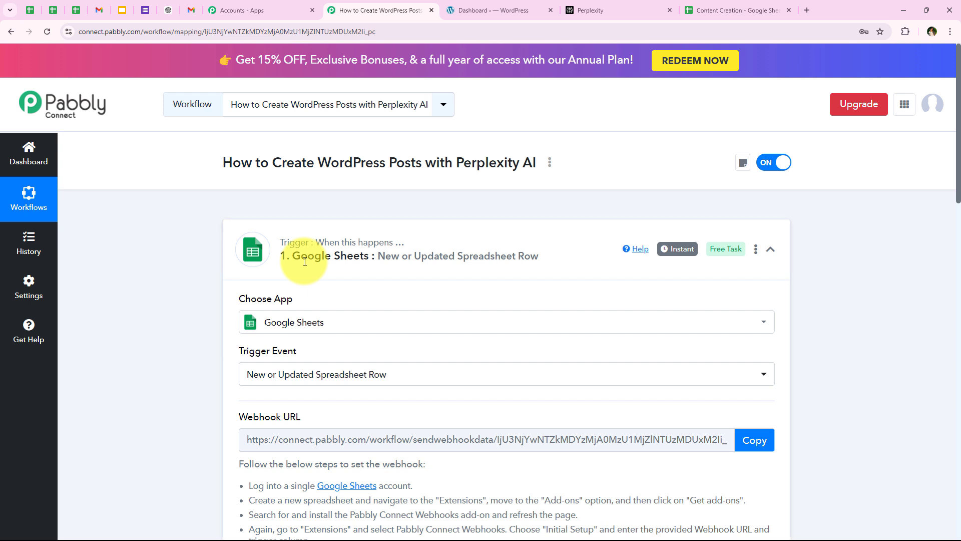
# Collapse the Google Sheets trigger, expand the second step and choose Perplexity AI as its action app
pyautogui.click(290, 251)
pyautogui.click(321, 369)
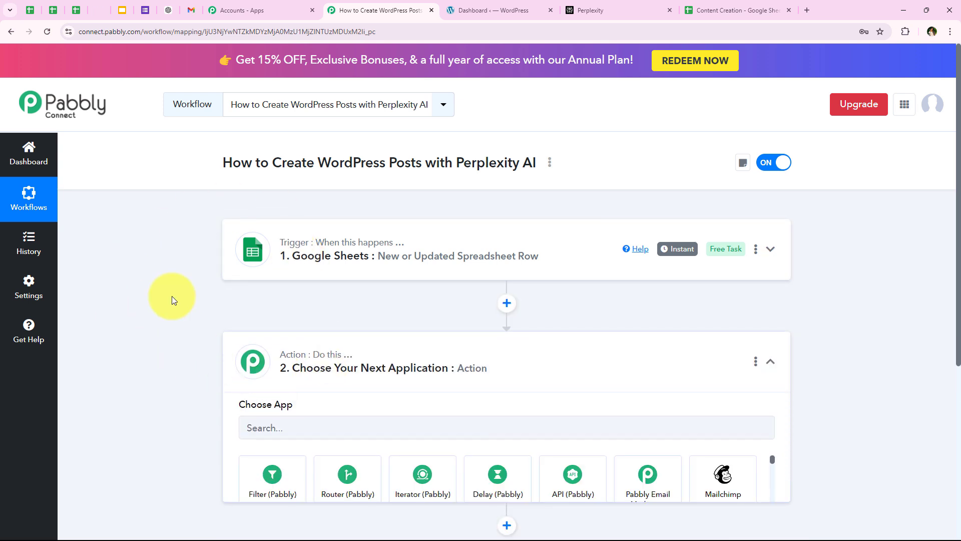
pyautogui.scroll(-3, 301, 280)
pyautogui.click(282, 260)
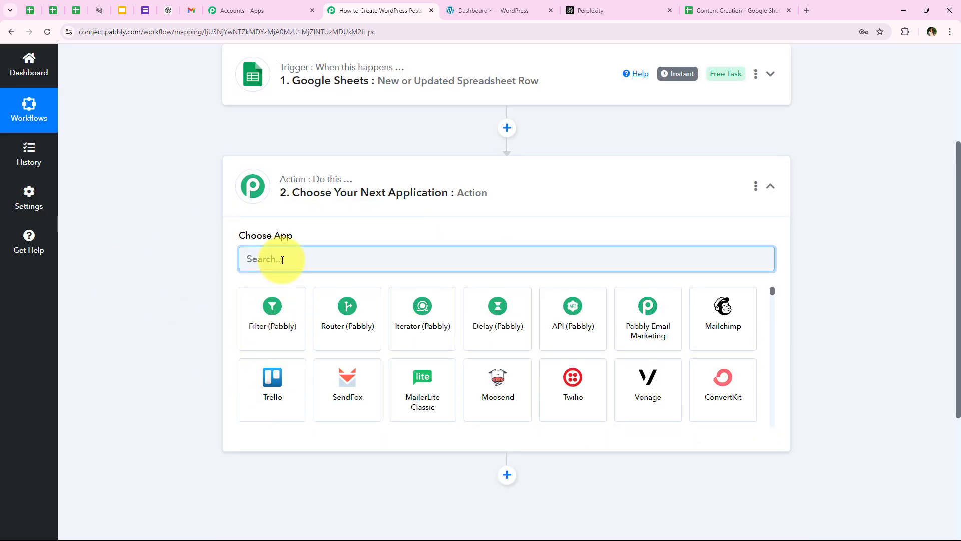
pyautogui.write('Pe')
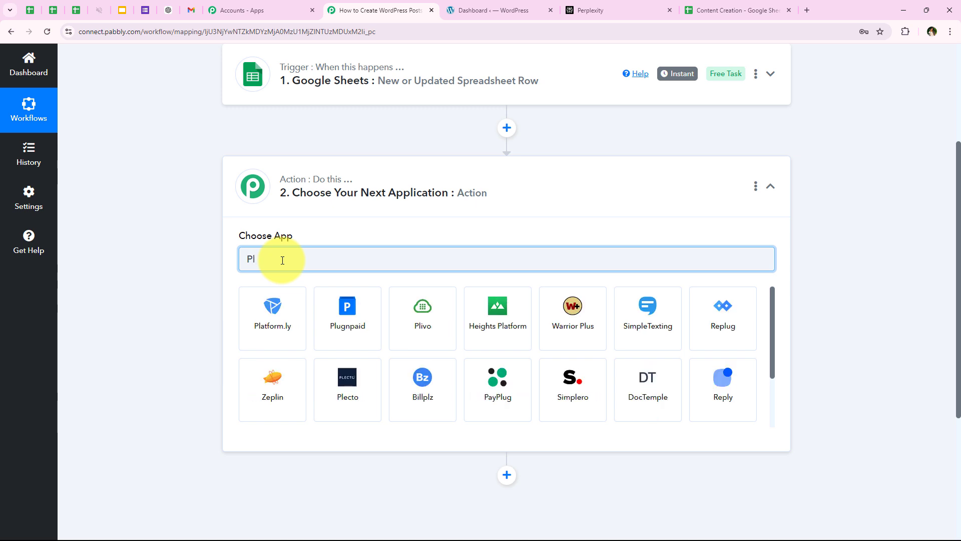
pyautogui.write('r')
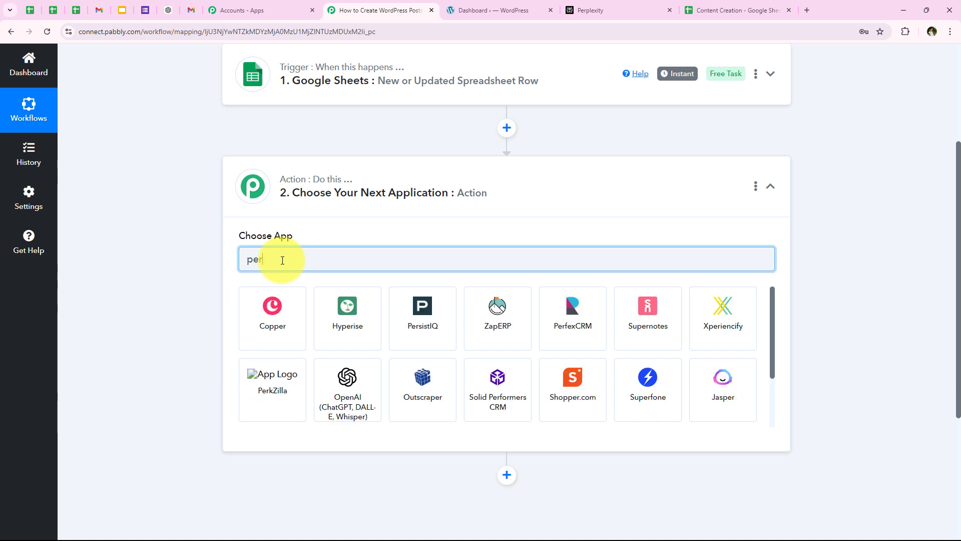
pyautogui.write('pl')
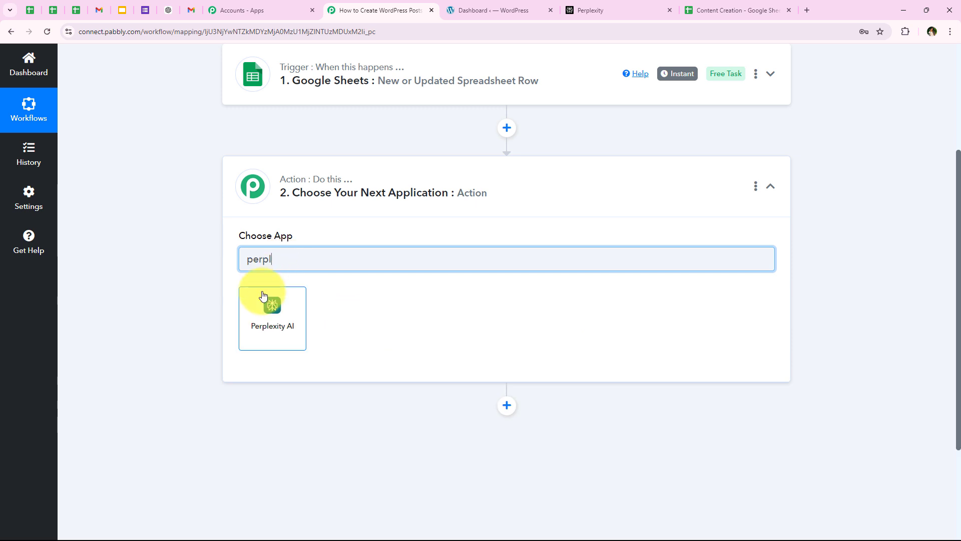
pyautogui.click(271, 306)
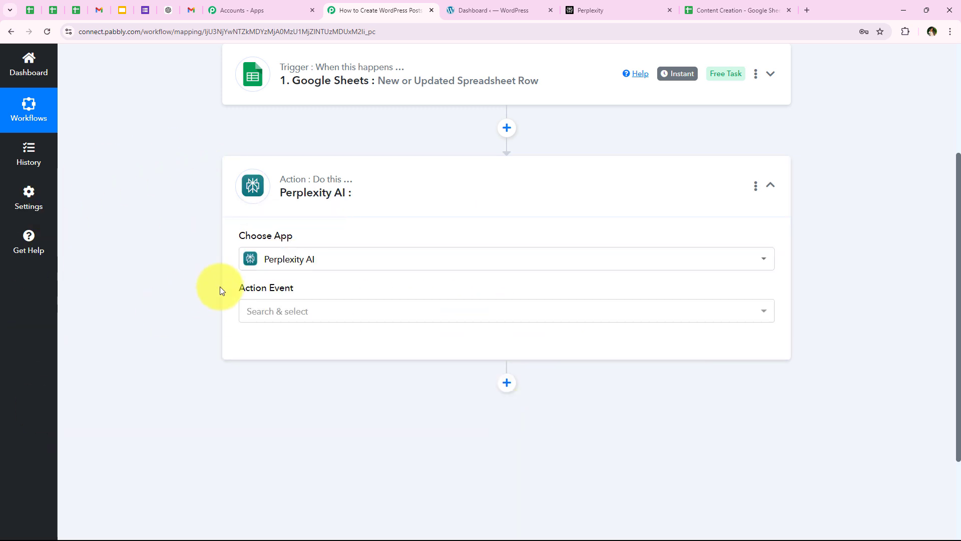
# Set the Perplexity AI action event to Create Chat Completion
pyautogui.moveTo(242, 288); pyautogui.dragTo(311, 288)
pyautogui.click(286, 315)
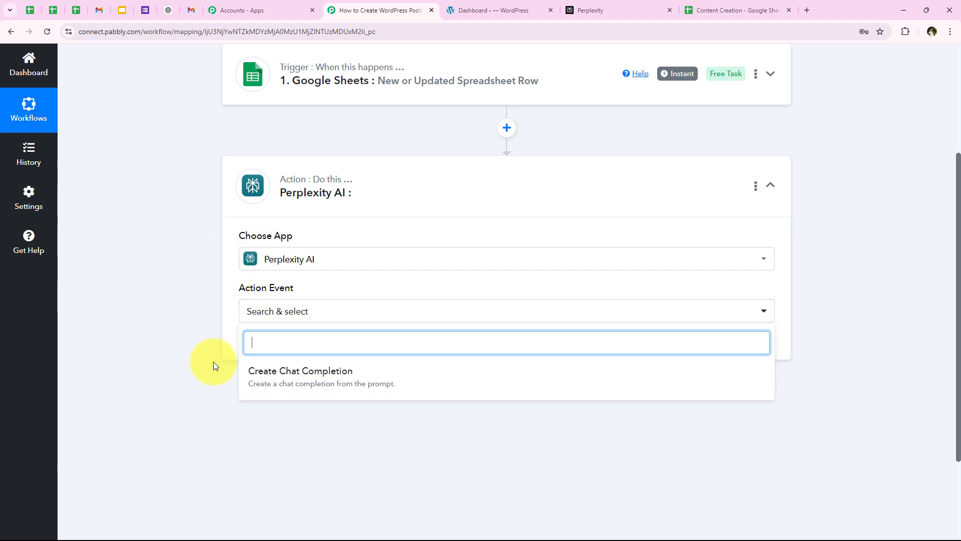
pyautogui.click(281, 381)
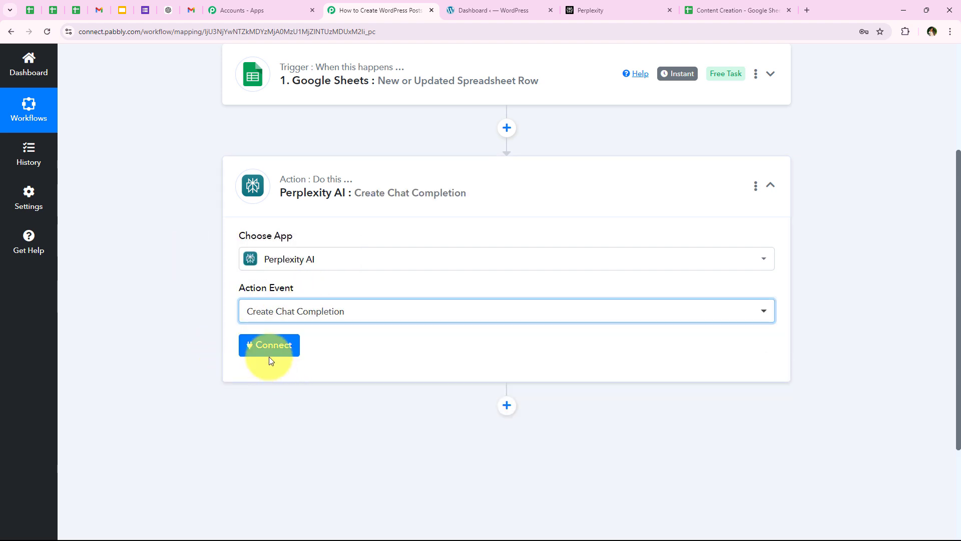
# Start adding a new Perplexity AI connection and open Perplexity's API settings page from the token instructions
pyautogui.click(269, 345)
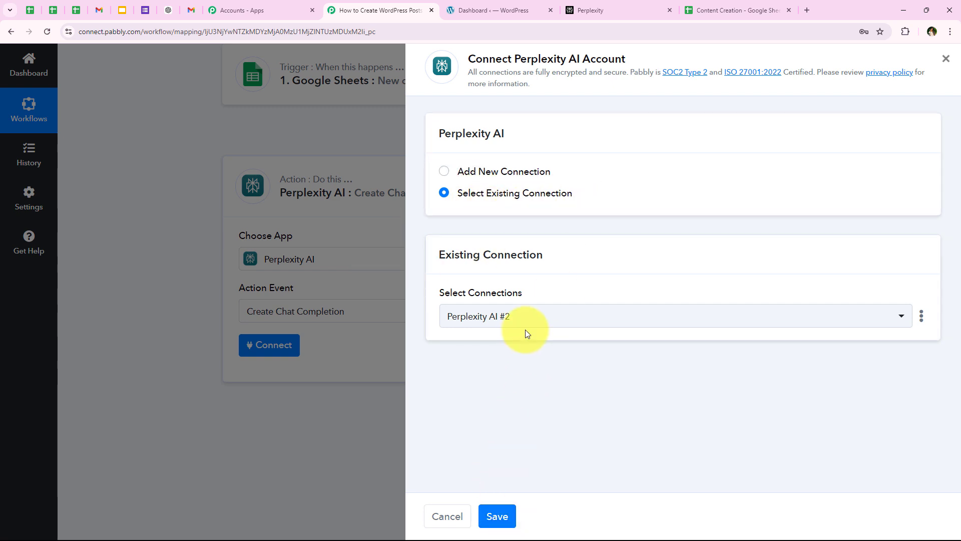
pyautogui.click(492, 171)
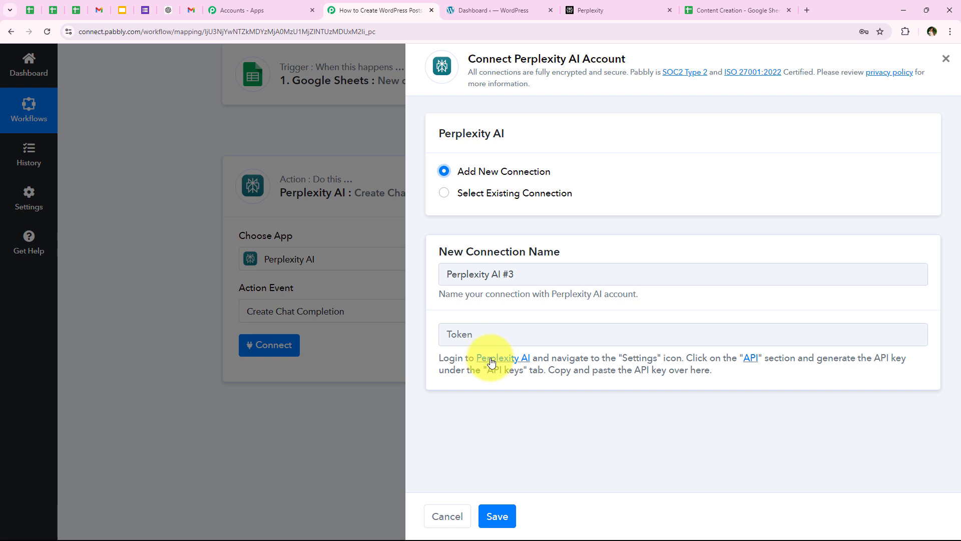
pyautogui.moveTo(439, 360); pyautogui.dragTo(652, 362)
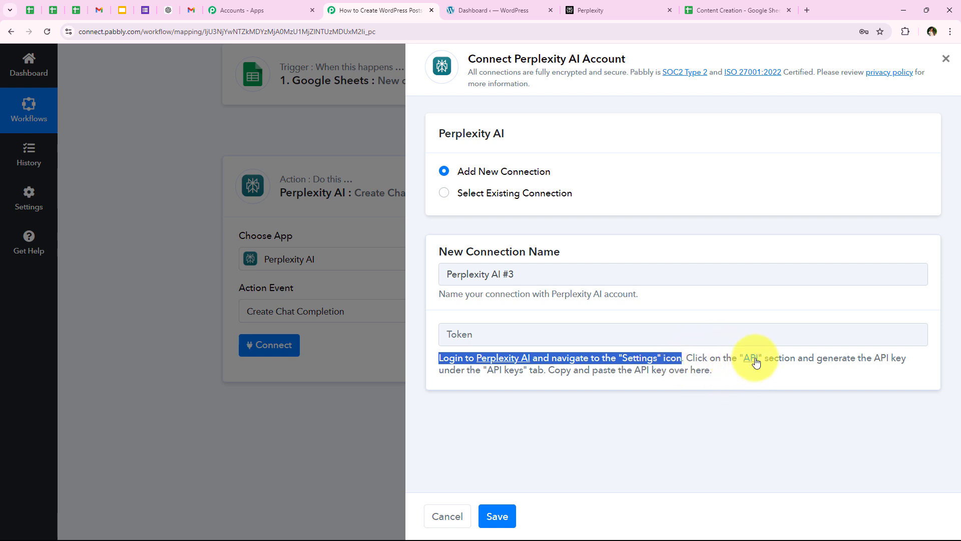
pyautogui.click(532, 444)
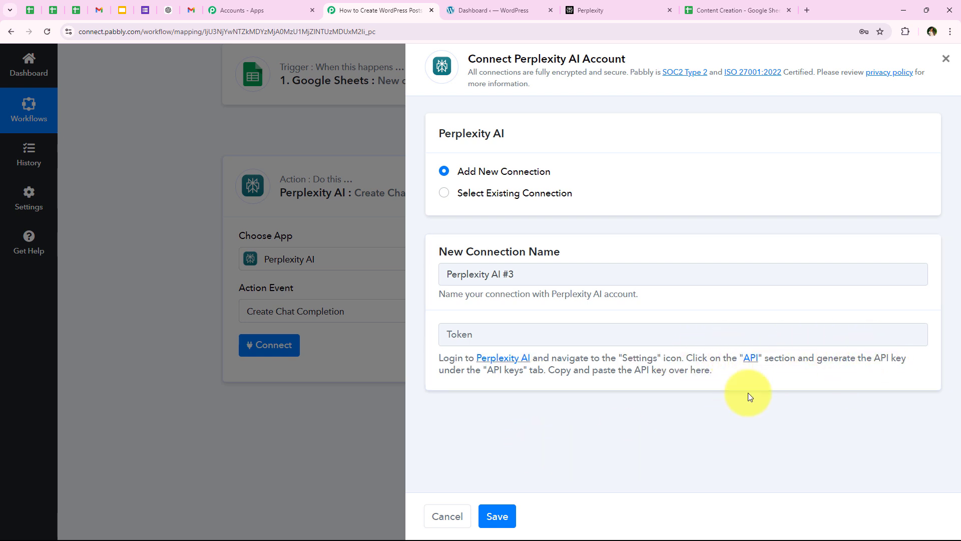
pyautogui.click(751, 358)
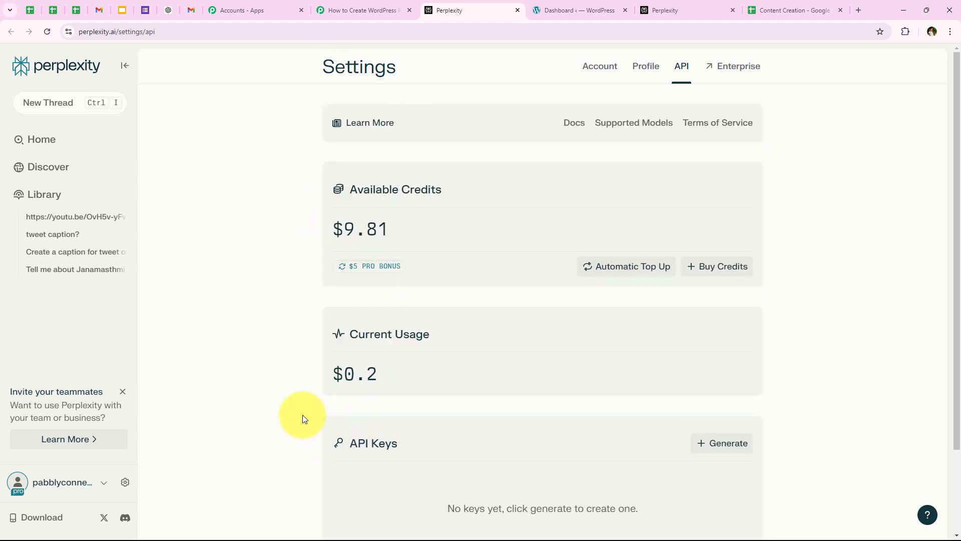
# Copy the Perplexity API key, paste it as the new connection's token in Pabbly Connect and save the connection
pyautogui.scroll(-2, 302, 415)
pyautogui.click(222, 361)
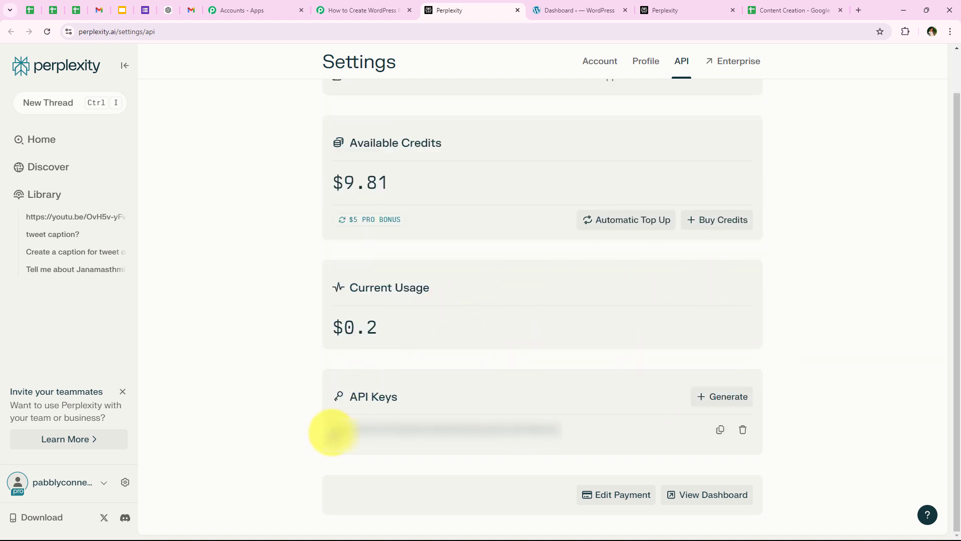
pyautogui.click(719, 429)
pyautogui.click(376, 9)
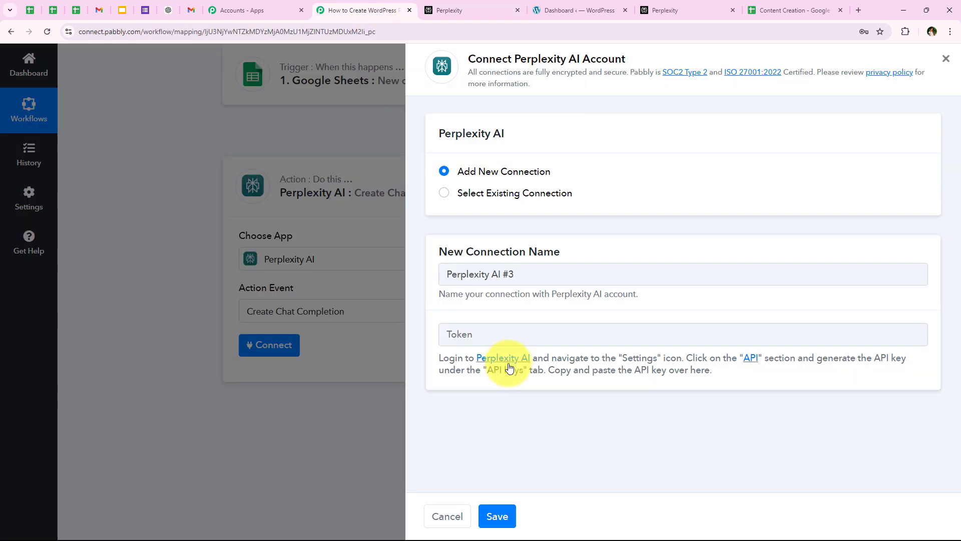
pyautogui.rightClick(489, 335)
pyautogui.click(505, 238)
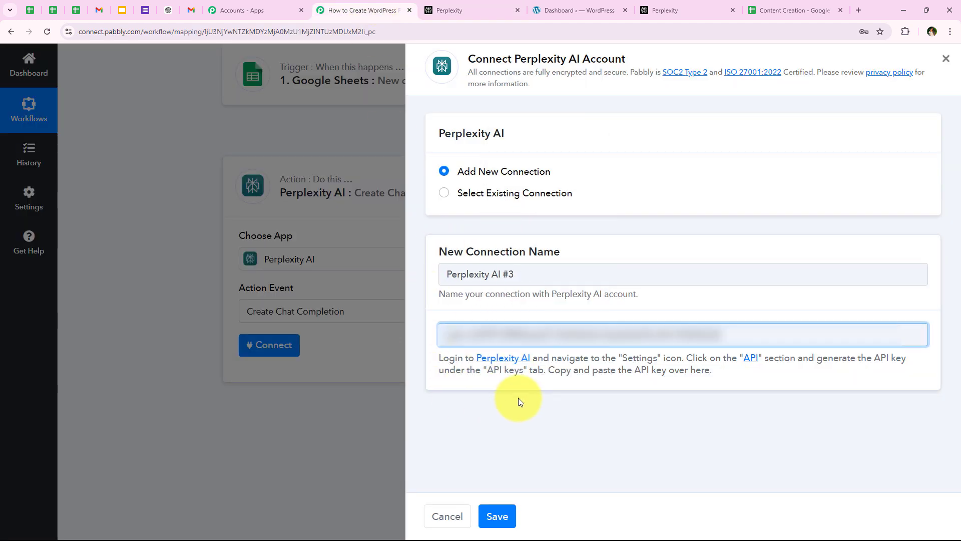
pyautogui.click(500, 516)
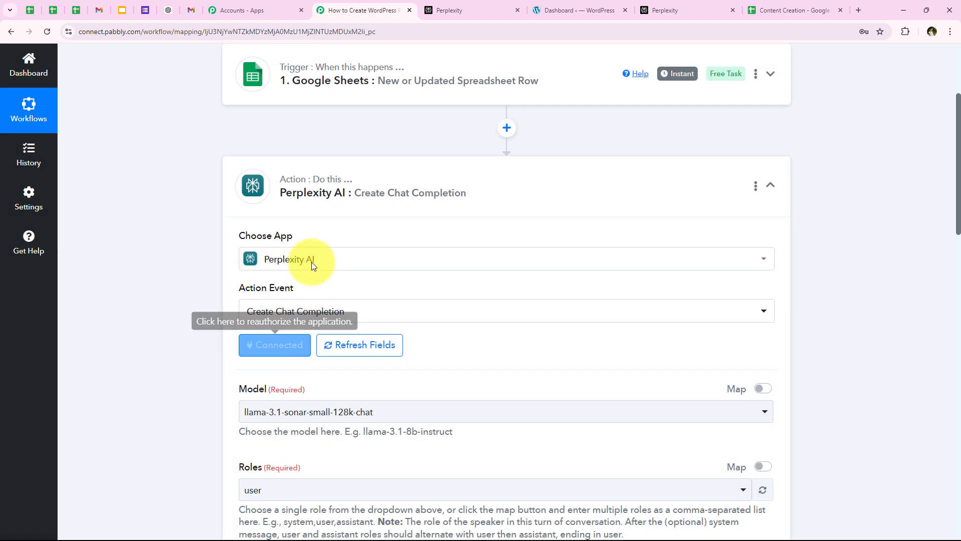
# Replace the [Title] placeholder in the Content User prompt with the Title value mapped from the Google Sheets trigger
pyautogui.scroll(-2, 144, 343)
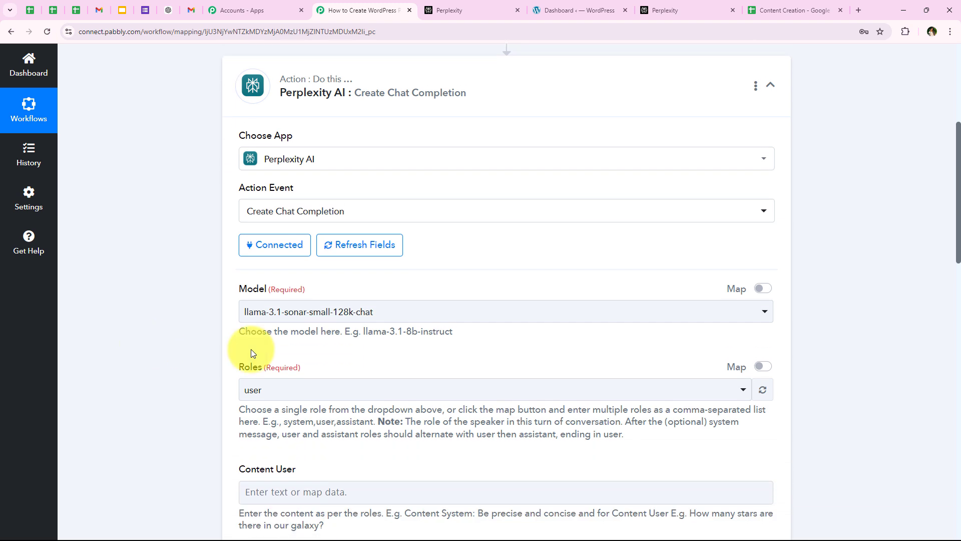
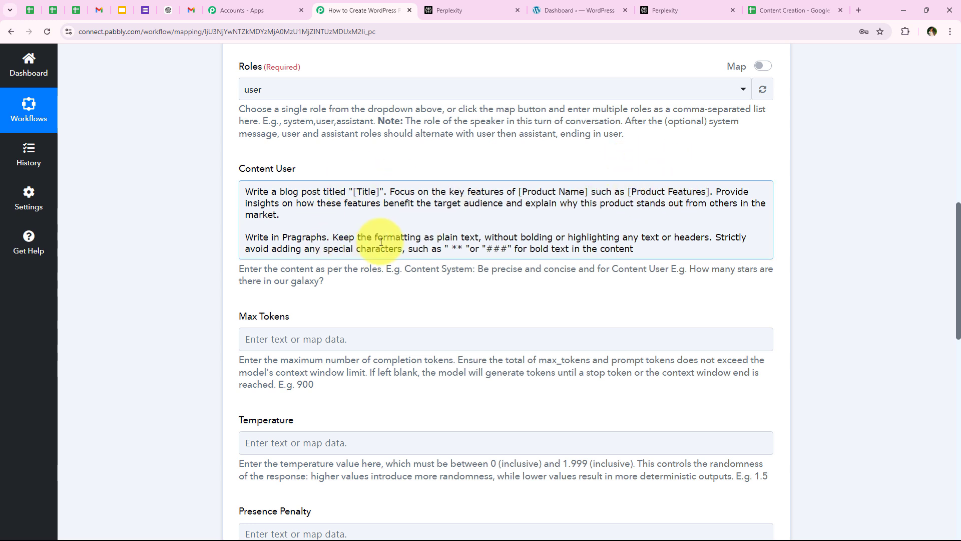
pyautogui.moveTo(354, 194); pyautogui.dragTo(382, 194)
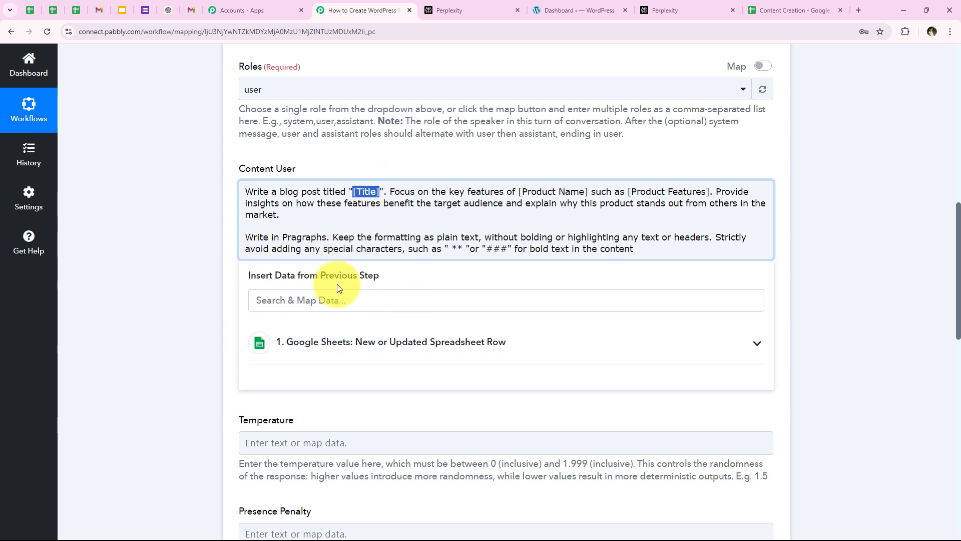
pyautogui.scroll(-1, 176, 303)
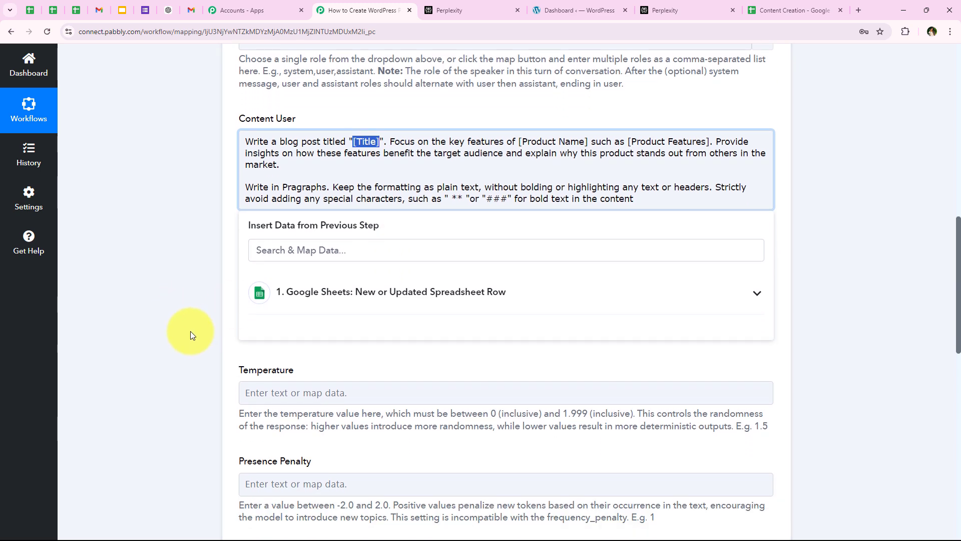
pyautogui.click(294, 303)
pyautogui.click(342, 292)
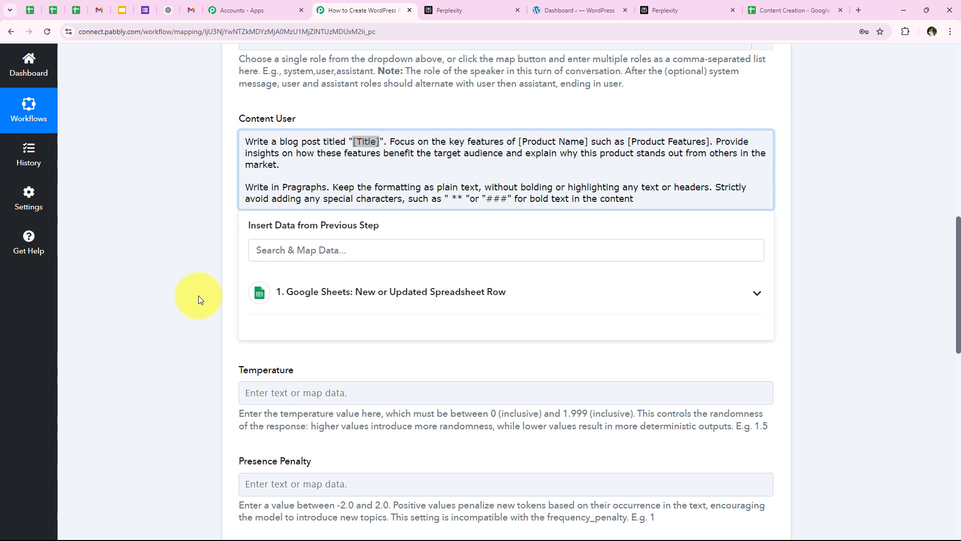
pyautogui.click(300, 303)
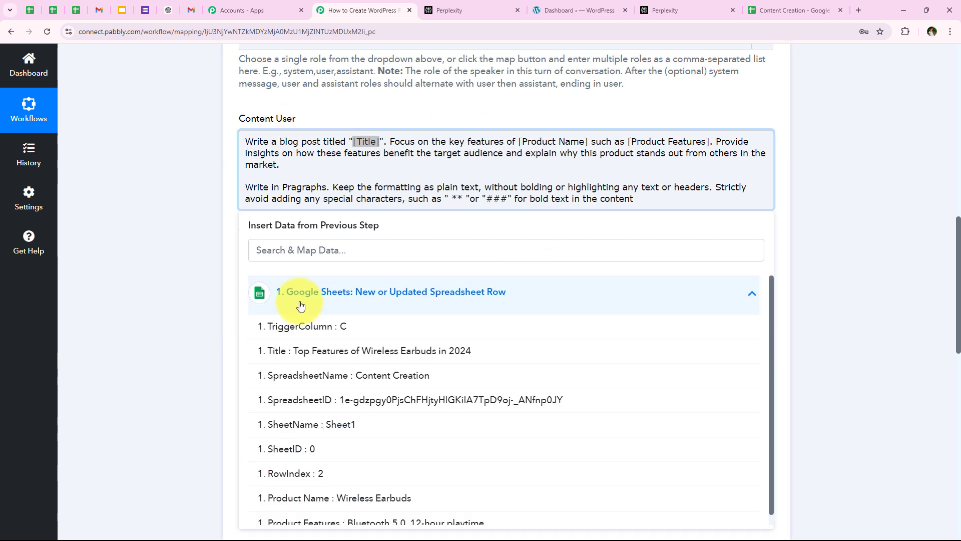
pyautogui.click(274, 315)
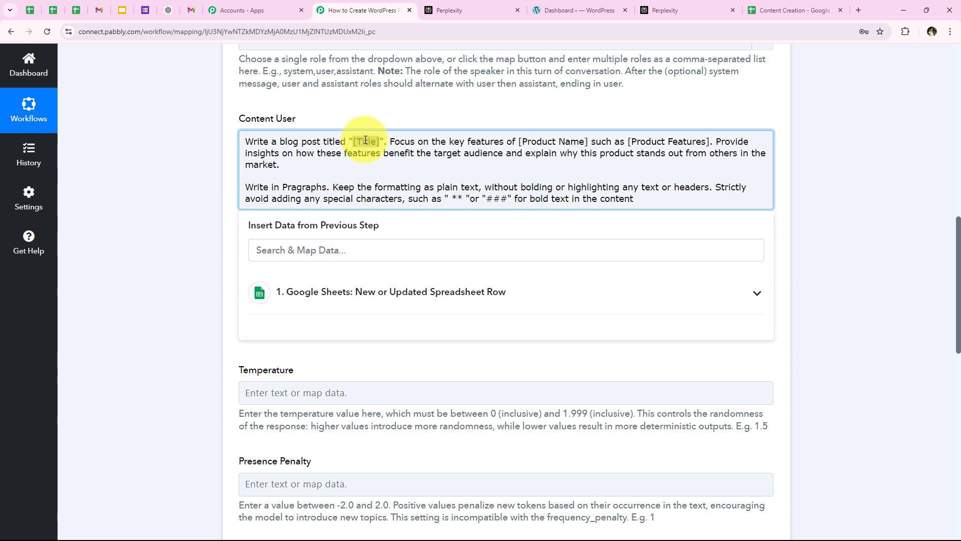
pyautogui.write('xyz')
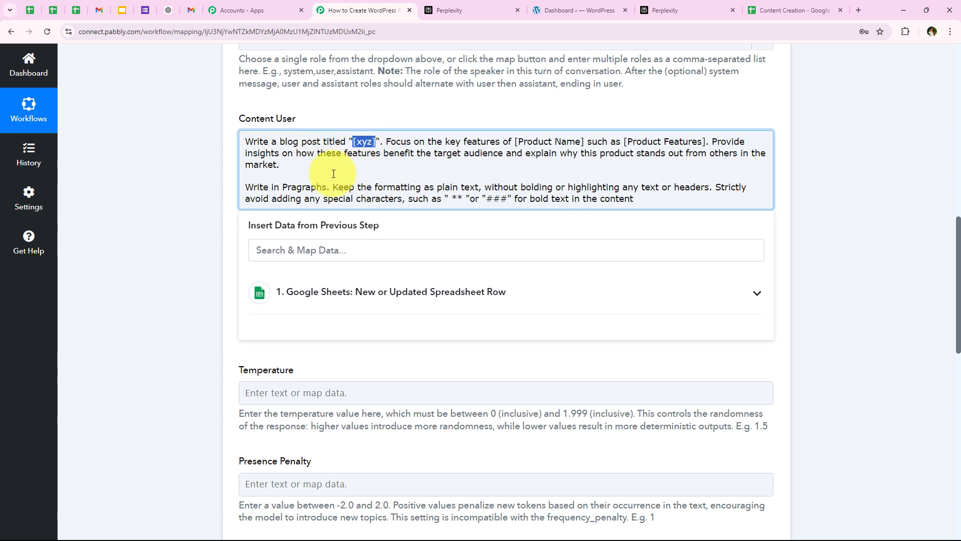
pyautogui.click(362, 295)
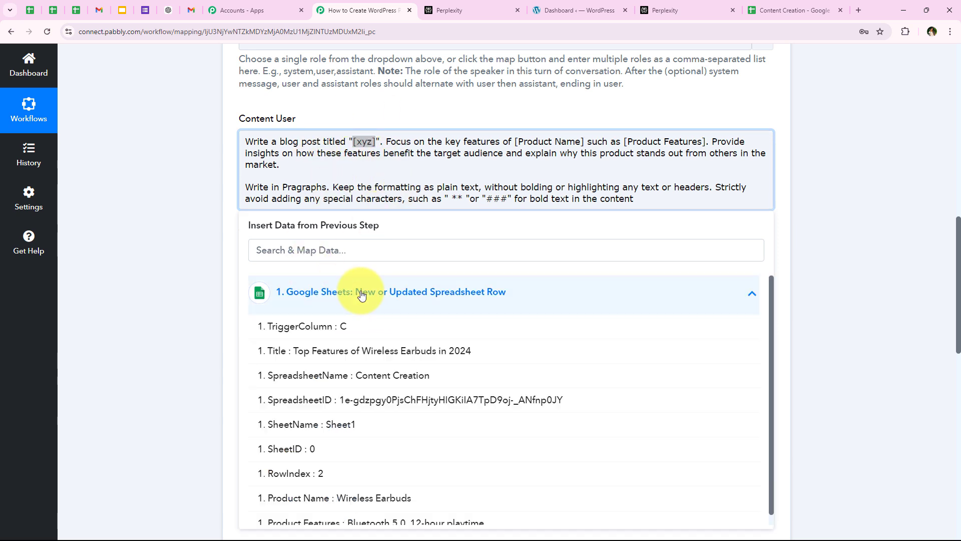
pyautogui.click(330, 352)
pyautogui.click(152, 173)
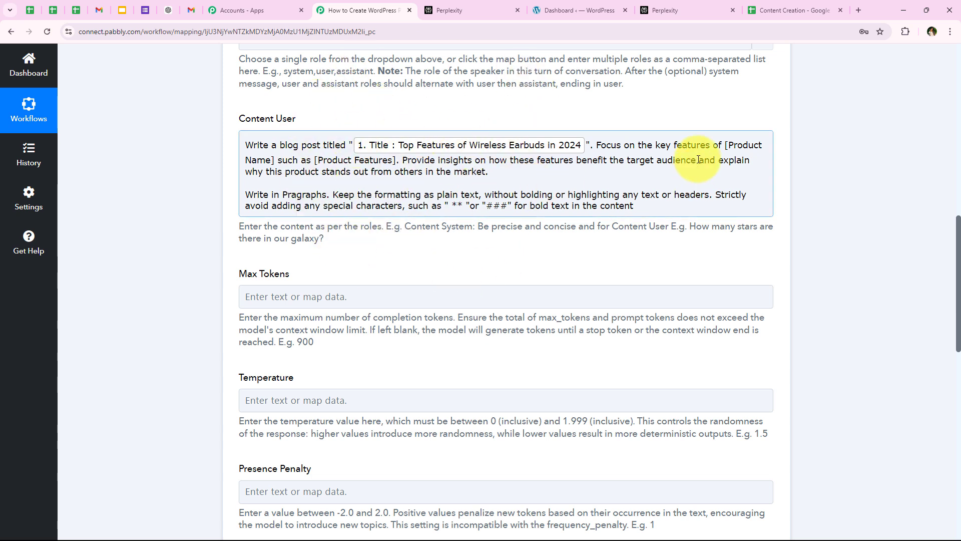
# Replace the [Product Name] placeholder in the Content User prompt with the trigger's mapped Product Name value
pyautogui.moveTo(725, 146); pyautogui.dragTo(277, 164)
pyautogui.click(329, 300)
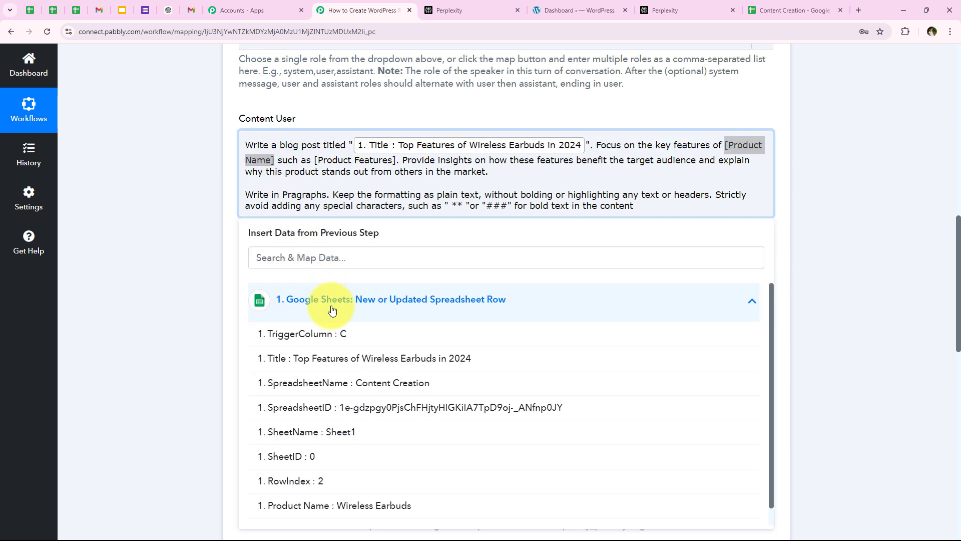
pyautogui.click(391, 504)
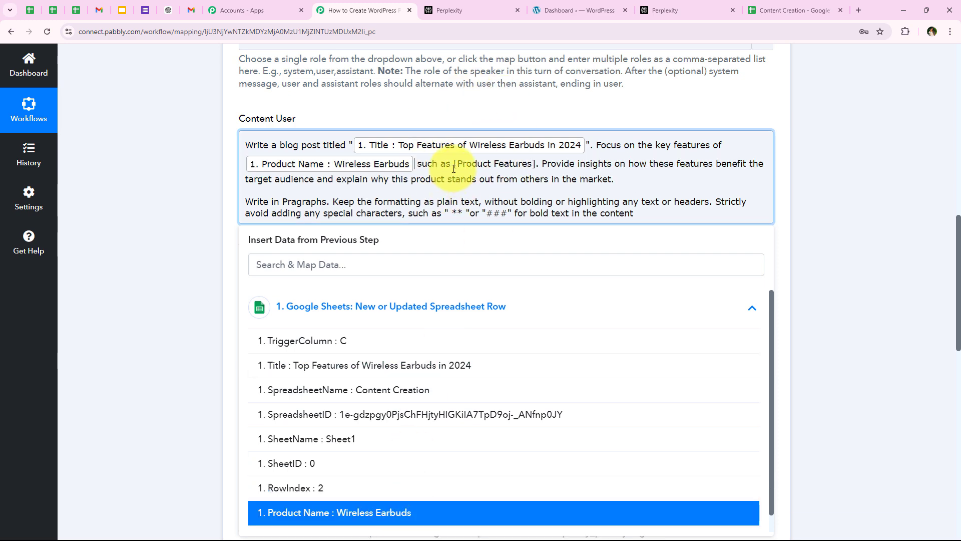
# Replace the [Product Features] placeholder in the Content User prompt with the trigger's mapped Product Features value
pyautogui.moveTo(454, 168); pyautogui.dragTo(536, 172)
pyautogui.click(369, 306)
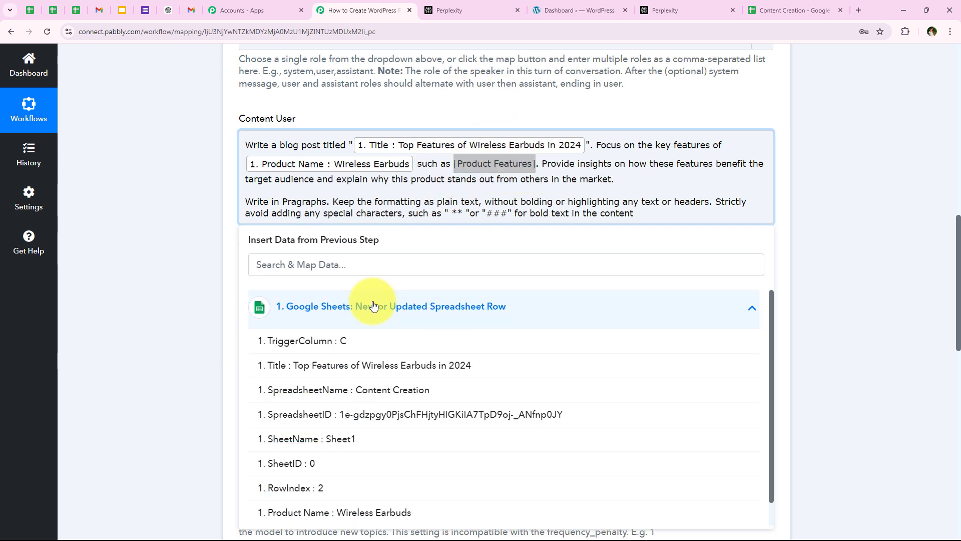
pyautogui.scroll(-2, 344, 483)
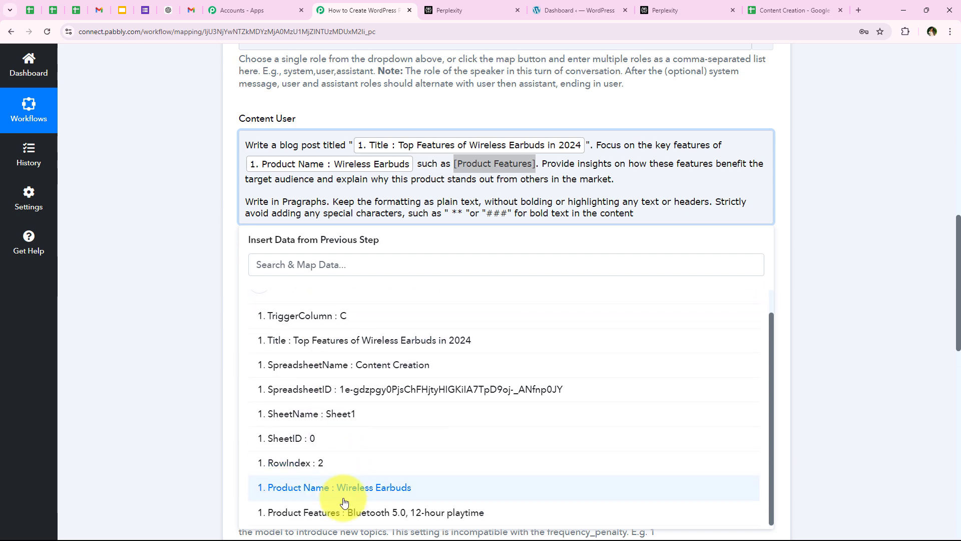
pyautogui.click(349, 506)
pyautogui.click(128, 157)
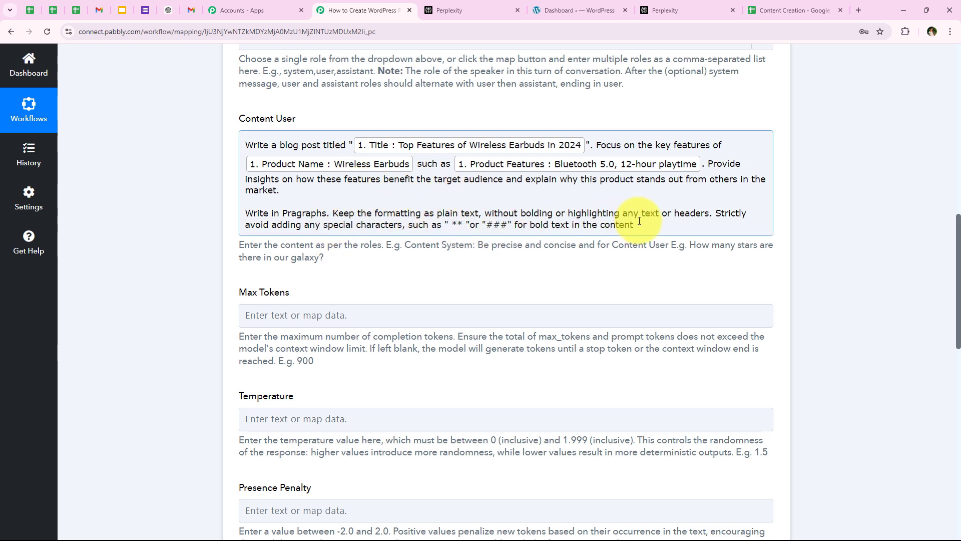
pyautogui.moveTo(634, 225); pyautogui.dragTo(228, 218)
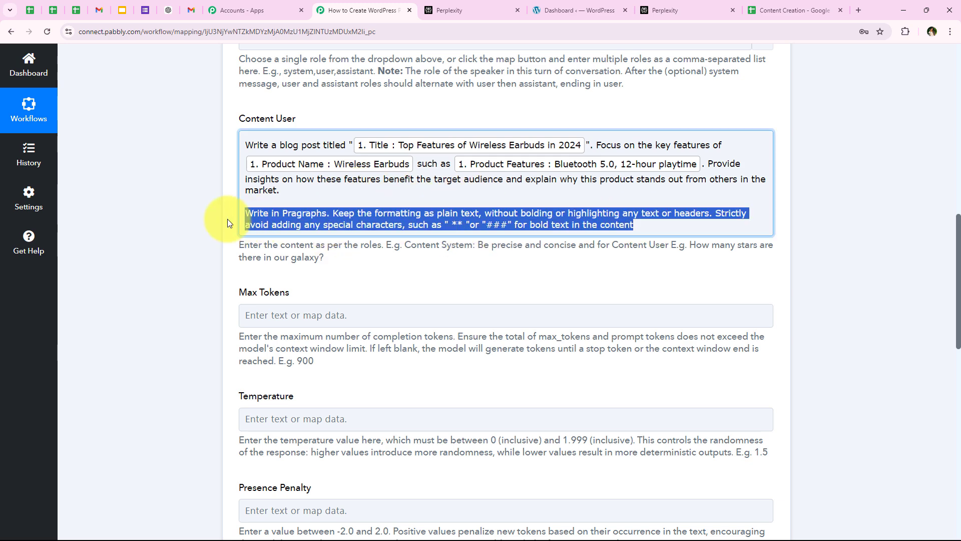
pyautogui.click(254, 230)
# Set Max Tokens to 800 for the Perplexity AI chat completion
pyautogui.scroll(-2, 197, 245)
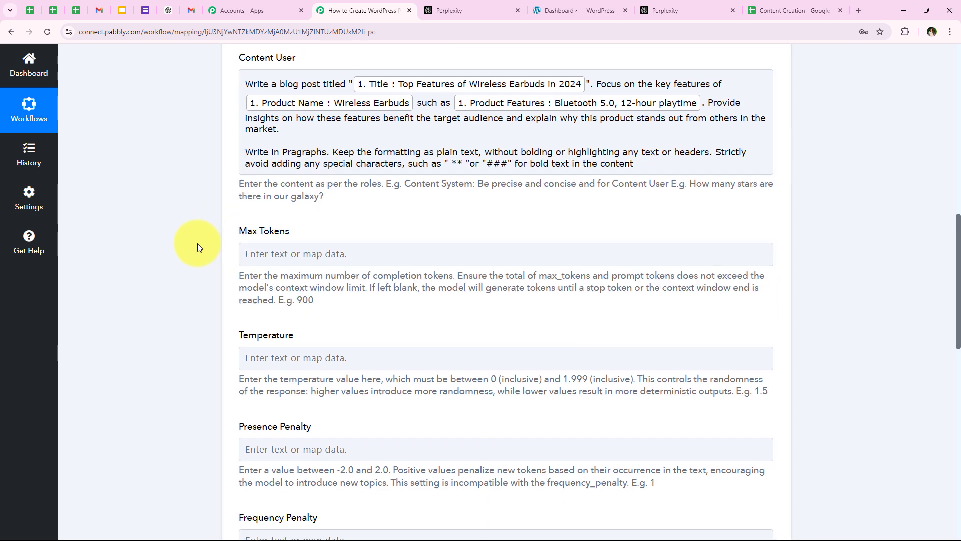
pyautogui.moveTo(235, 196); pyautogui.dragTo(303, 196)
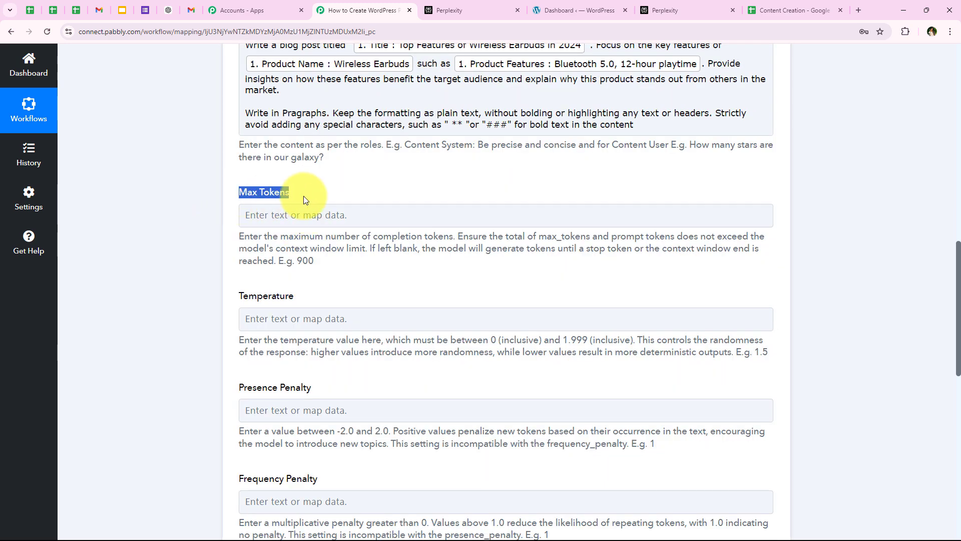
pyautogui.click(283, 216)
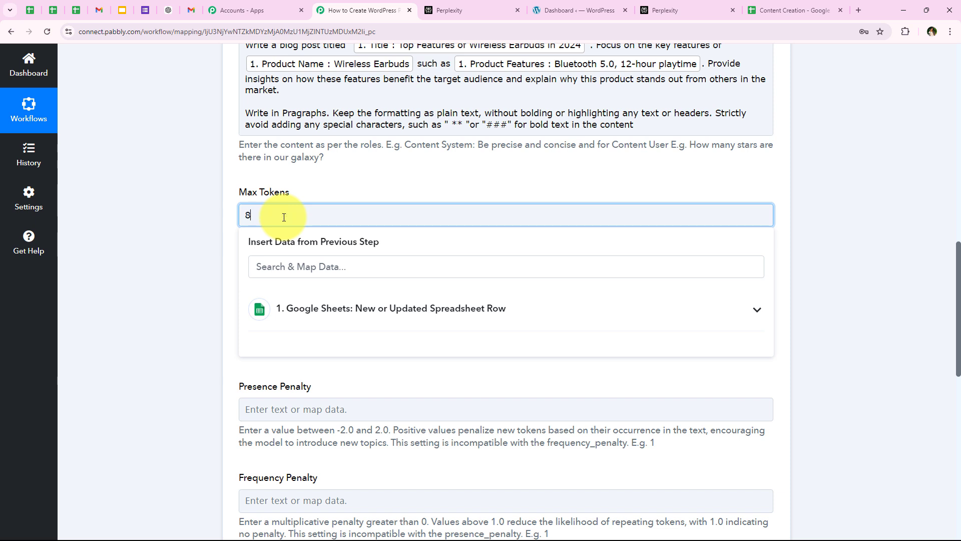
pyautogui.click(144, 235)
pyautogui.scroll(-2, 170, 228)
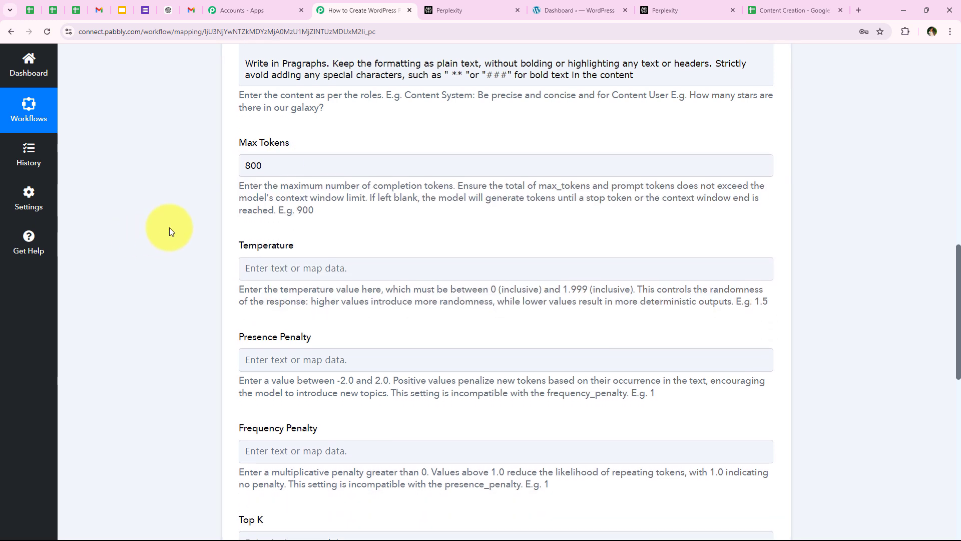
# Leave the remaining optional Perplexity AI parameters blank, then save the action and send a test request
pyautogui.scroll(-5, 217, 290)
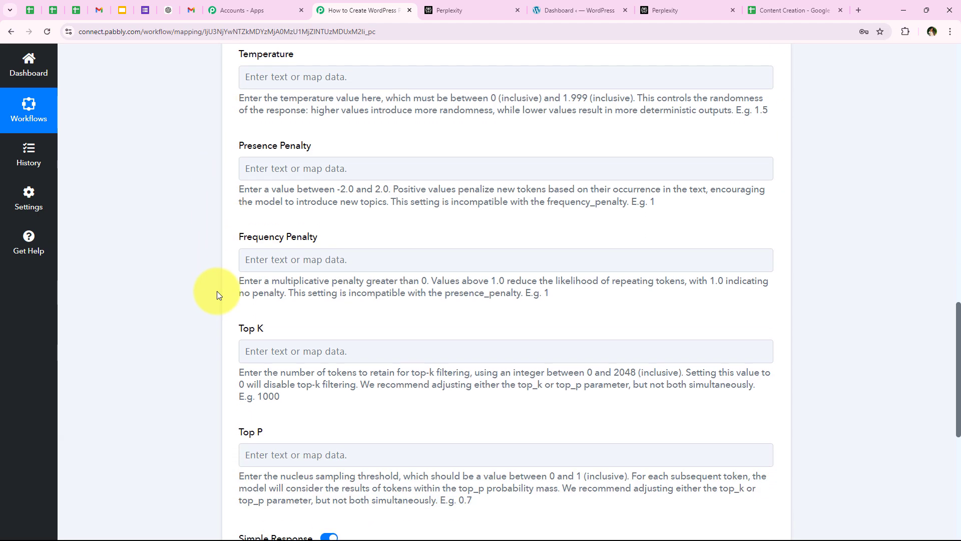
pyautogui.scroll(3, 217, 299)
pyautogui.scroll(10, 217, 300)
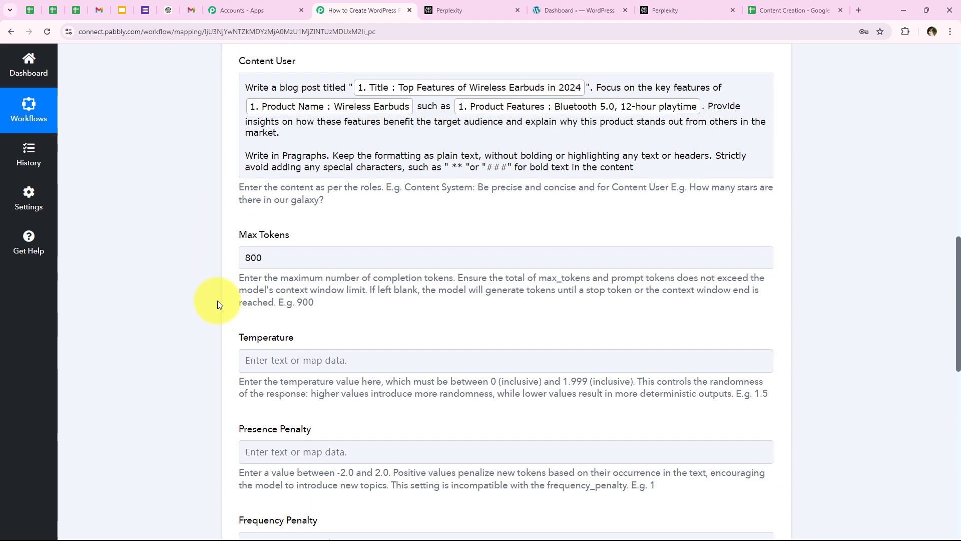
pyautogui.scroll(-7, 169, 381)
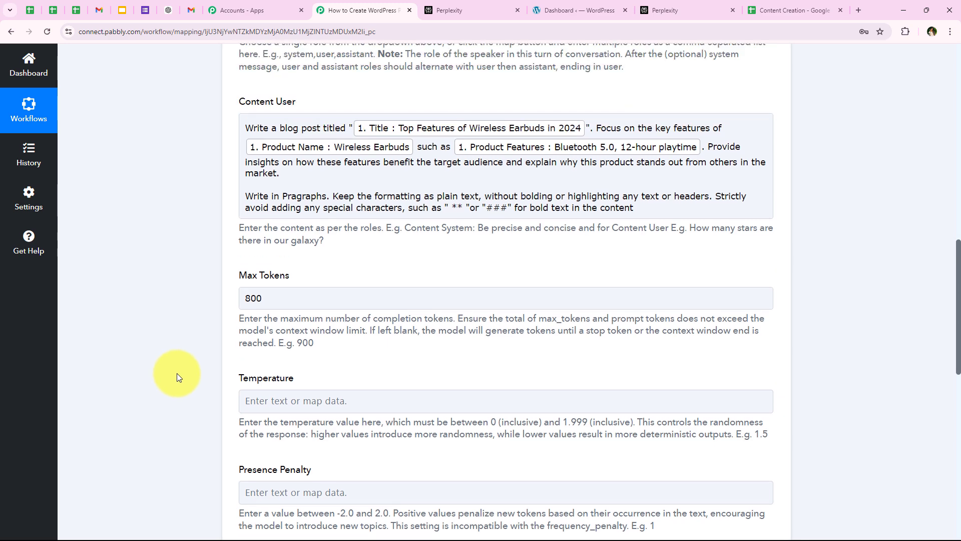
pyautogui.scroll(-10, 176, 374)
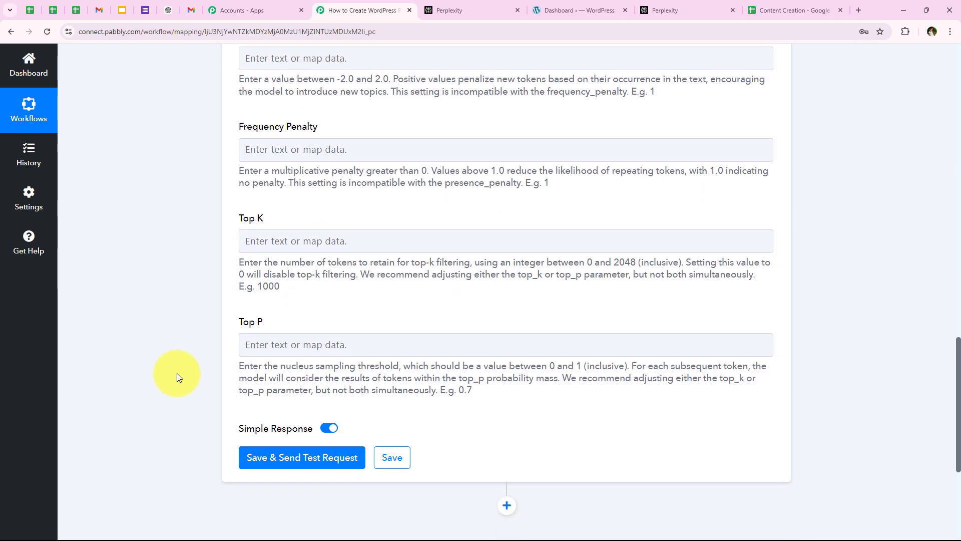
pyautogui.click(270, 272)
pyautogui.scroll(2, 151, 321)
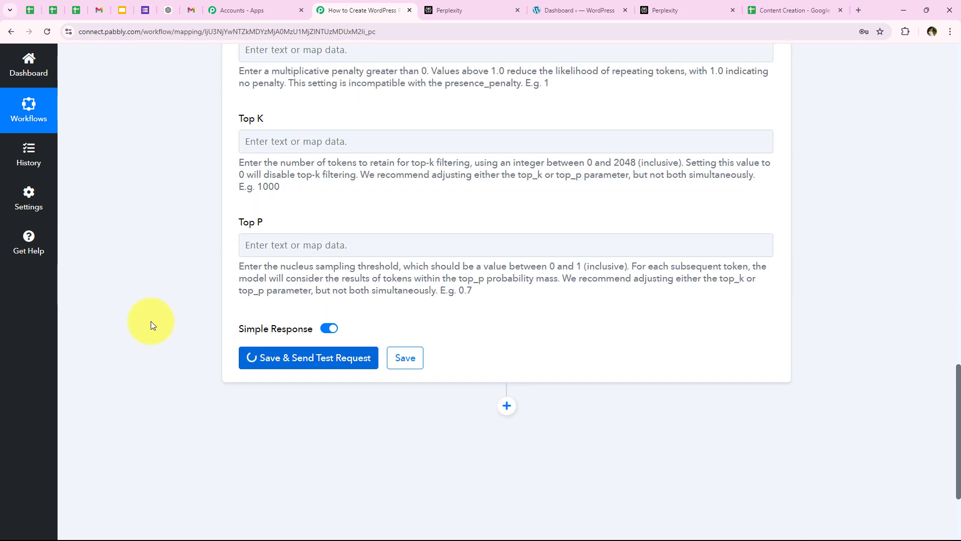
# Examine the Perplexity AI test response, enlarging the Choices 0 Message Content value to read the whole generated blog post
pyautogui.scroll(-3, 410, 127)
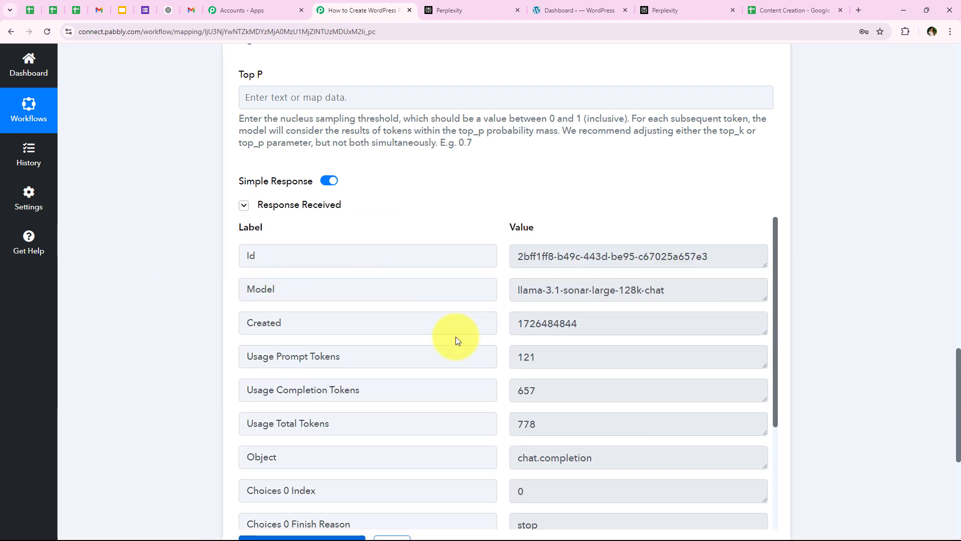
pyautogui.scroll(-1, 455, 337)
pyautogui.scroll(1, 456, 336)
pyautogui.scroll(-2, 456, 336)
pyautogui.scroll(-2, 455, 340)
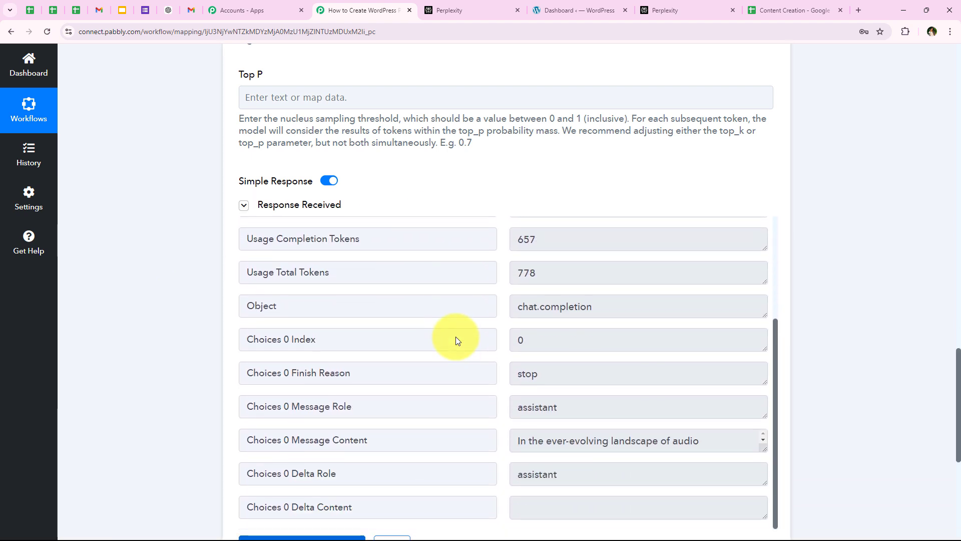
pyautogui.scroll(-3, 411, 130)
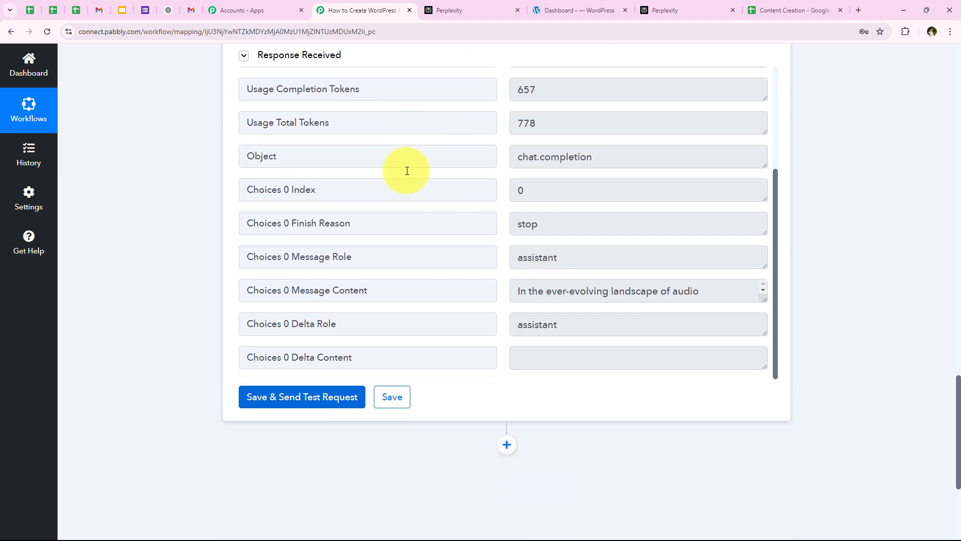
pyautogui.moveTo(768, 298); pyautogui.dragTo(768, 446)
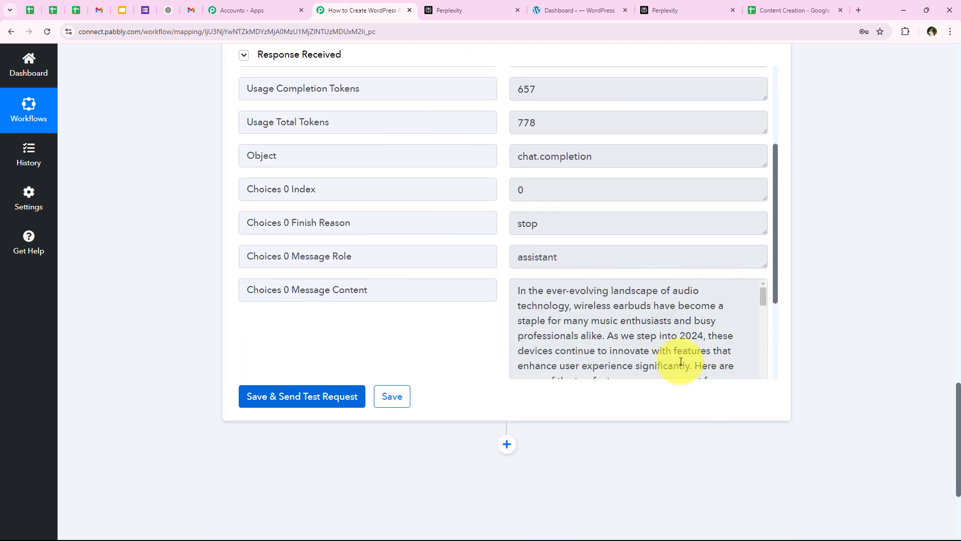
pyautogui.scroll(-5, 672, 357)
pyautogui.scroll(-5, 672, 356)
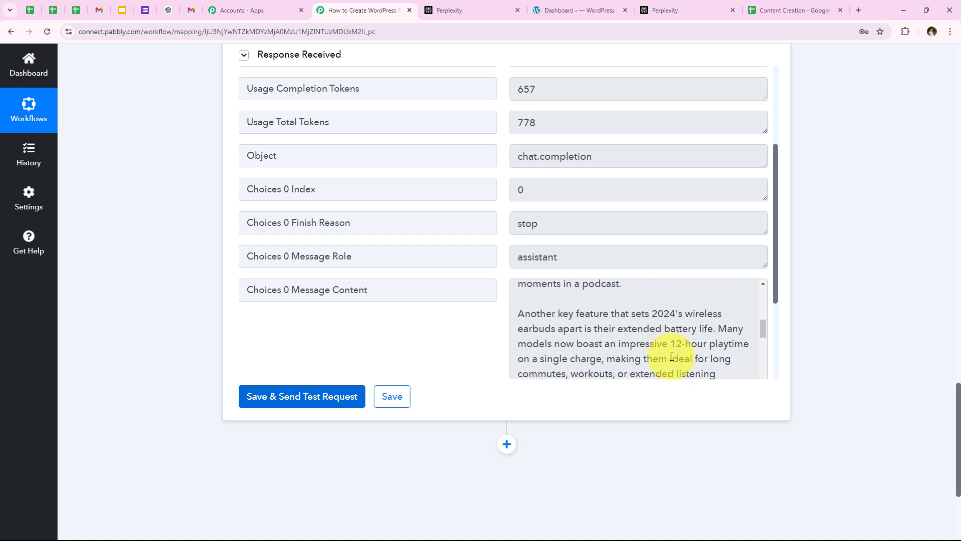
pyautogui.scroll(-8, 707, 351)
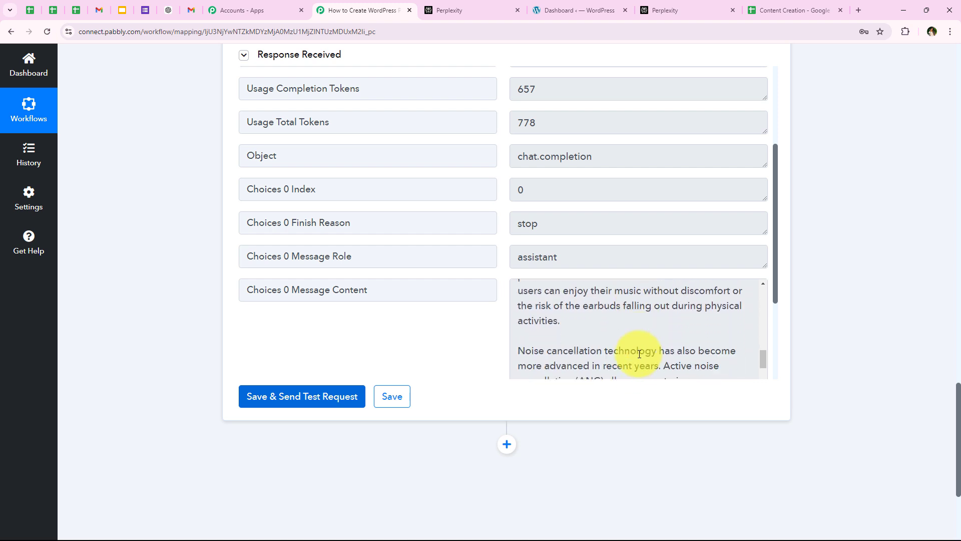
pyautogui.scroll(-10, 640, 355)
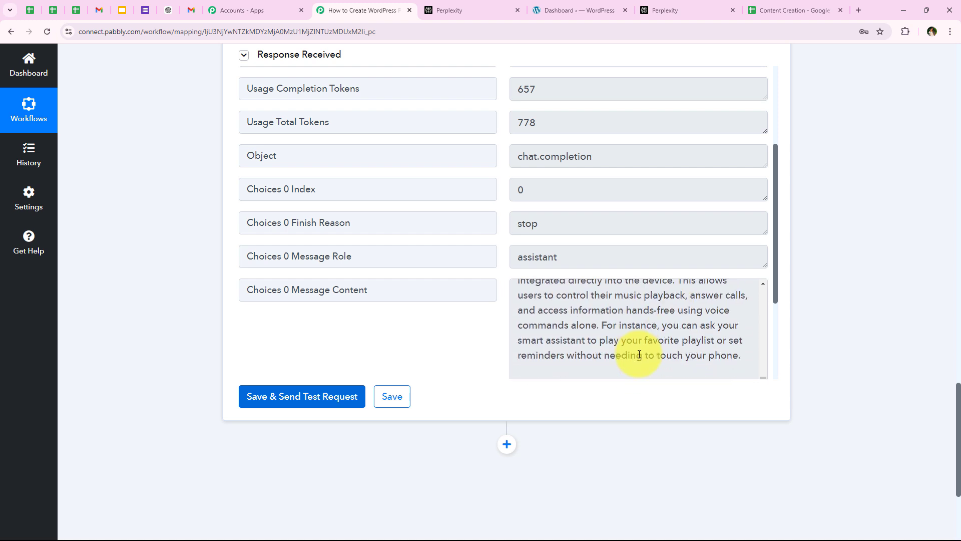
pyautogui.scroll(-5, 639, 355)
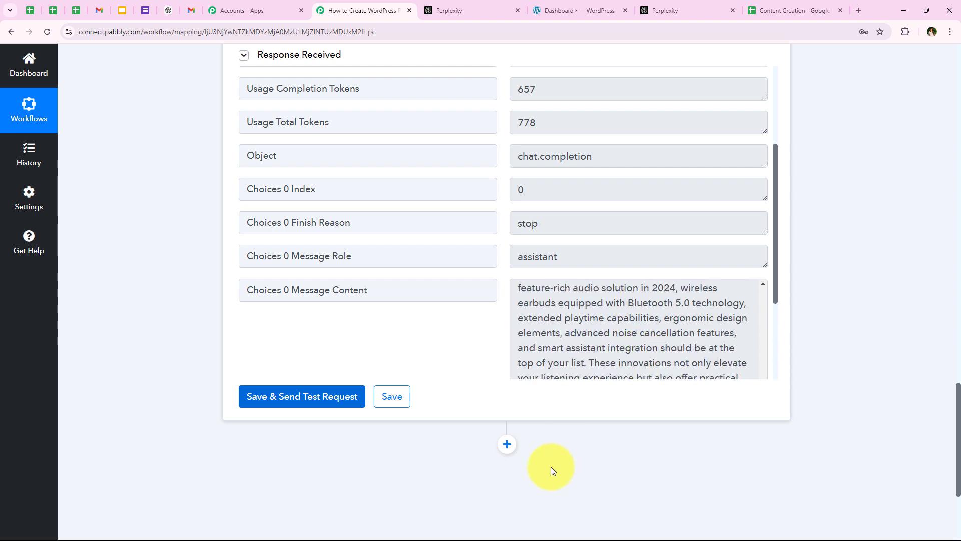
# Add WordPress as the next action after Perplexity AI, with Create a Post as its action event
pyautogui.click(506, 447)
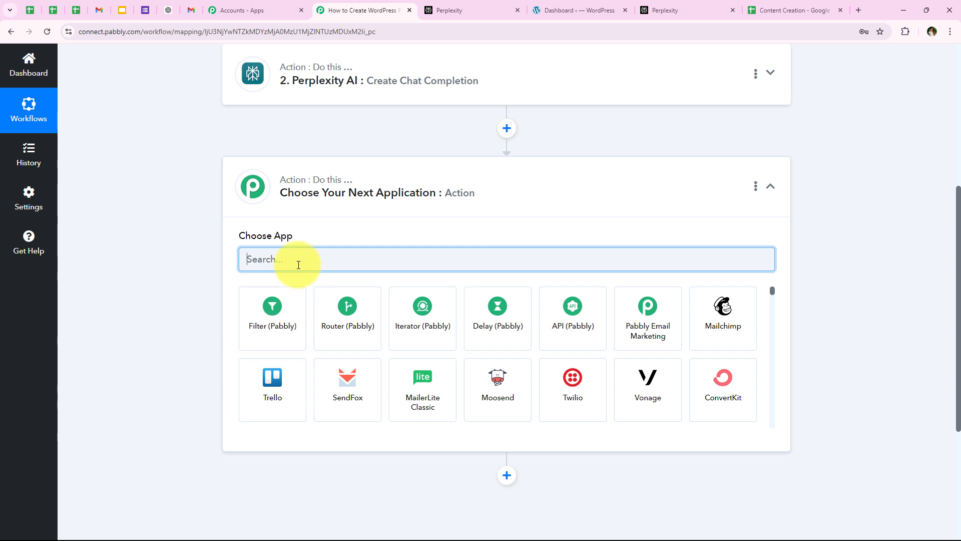
pyautogui.write('Wo')
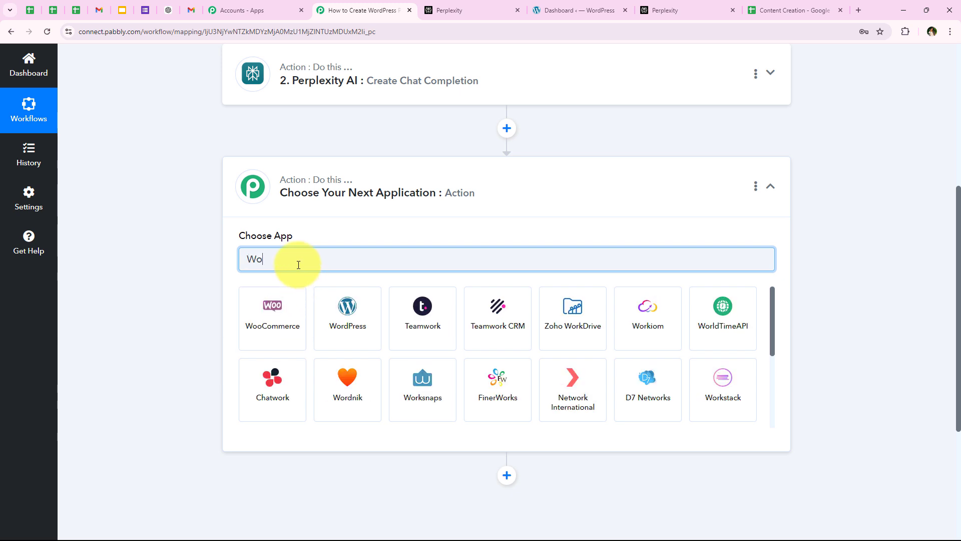
pyautogui.write('rdp')
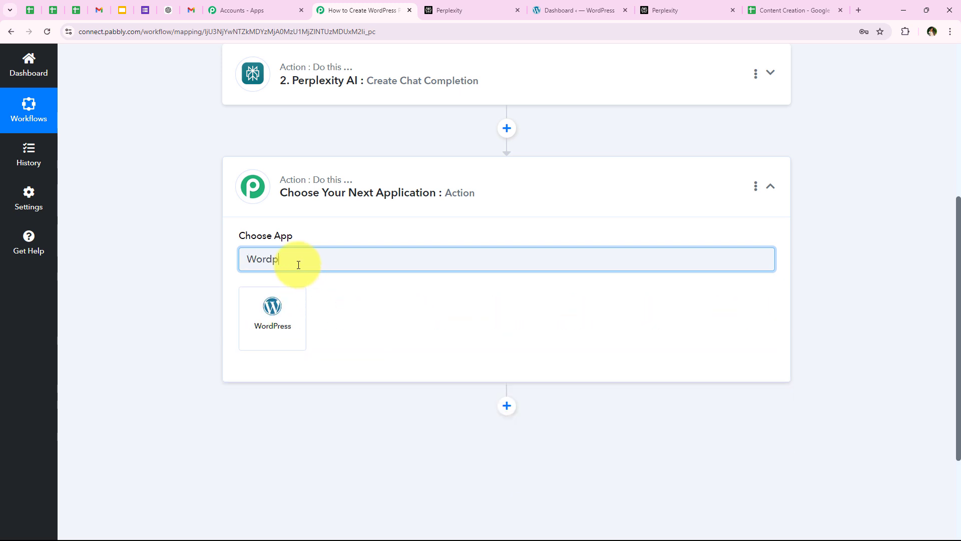
pyautogui.click(279, 297)
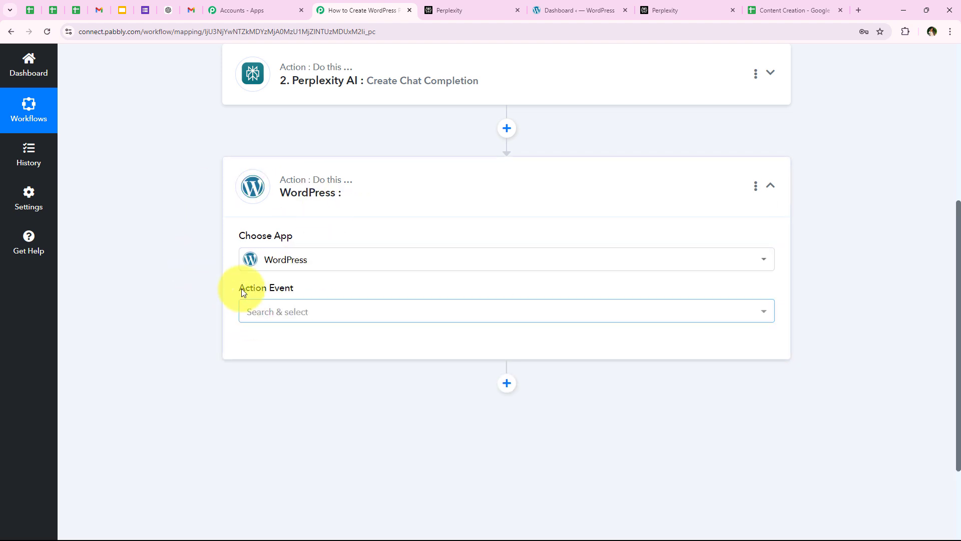
pyautogui.moveTo(238, 284); pyautogui.dragTo(296, 284)
pyautogui.click(299, 321)
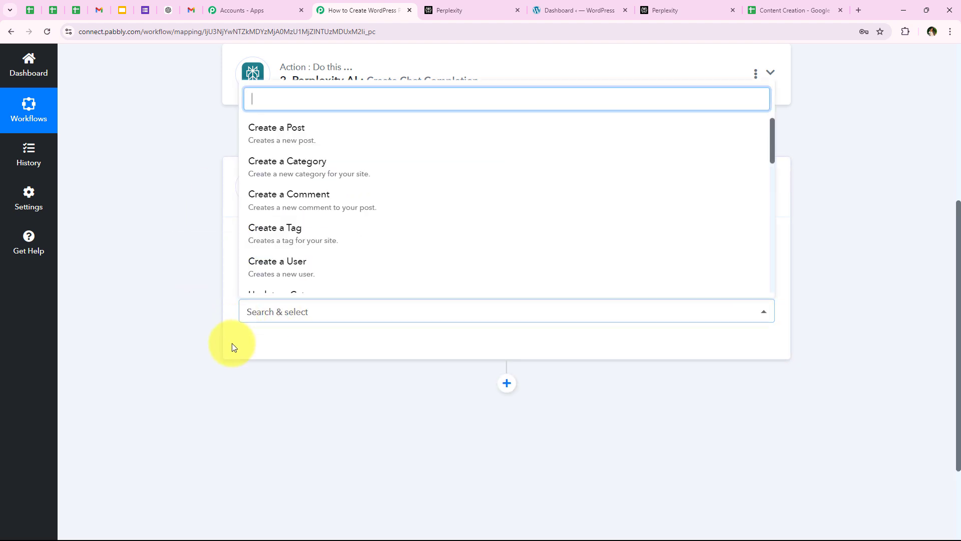
pyautogui.click(279, 132)
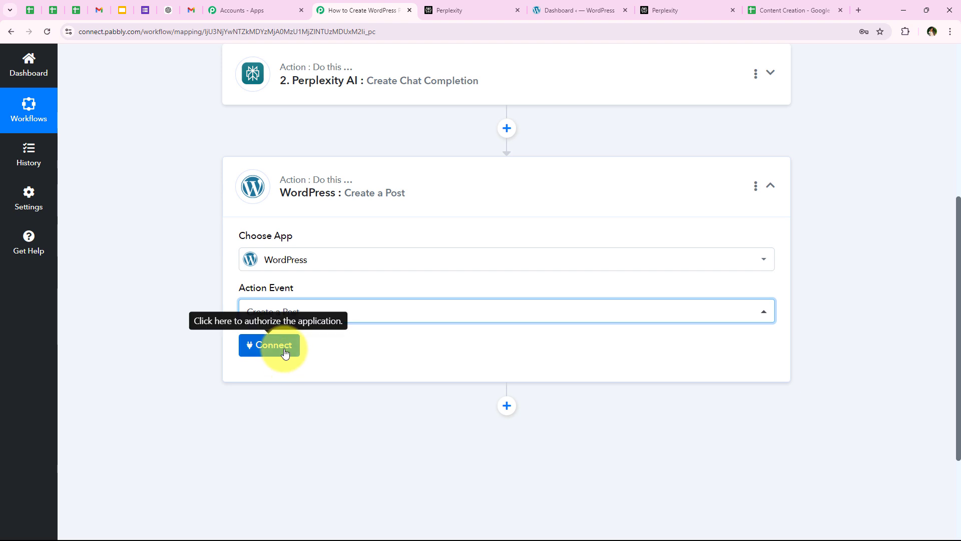
# Start adding a new WordPress connection and fill in the WordPress username and password
pyautogui.click(284, 348)
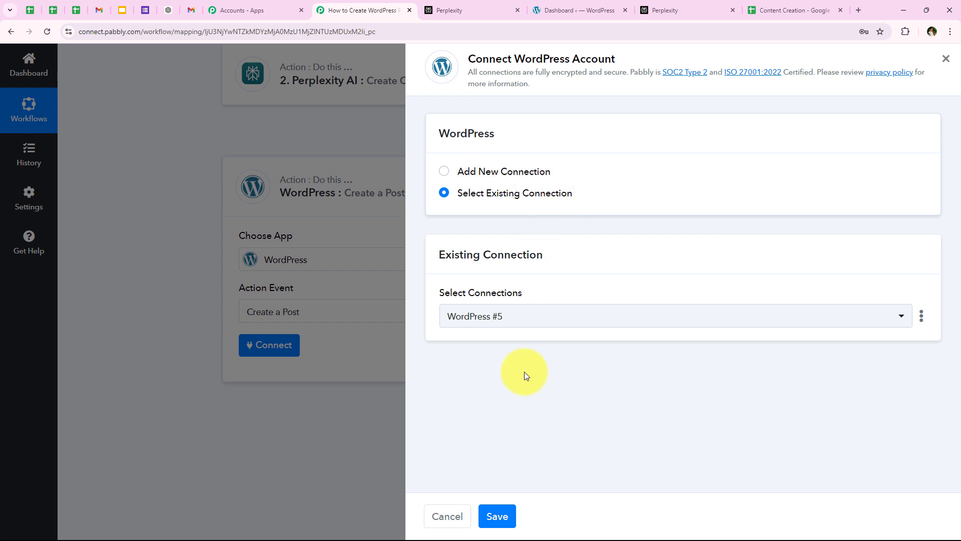
pyautogui.click(521, 174)
pyautogui.scroll(-3, 457, 272)
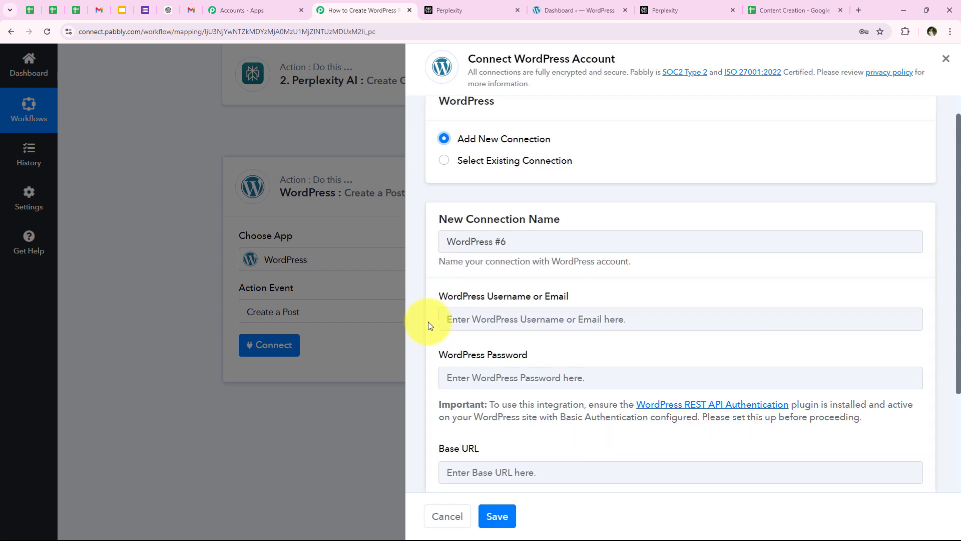
pyautogui.moveTo(434, 168); pyautogui.dragTo(574, 167)
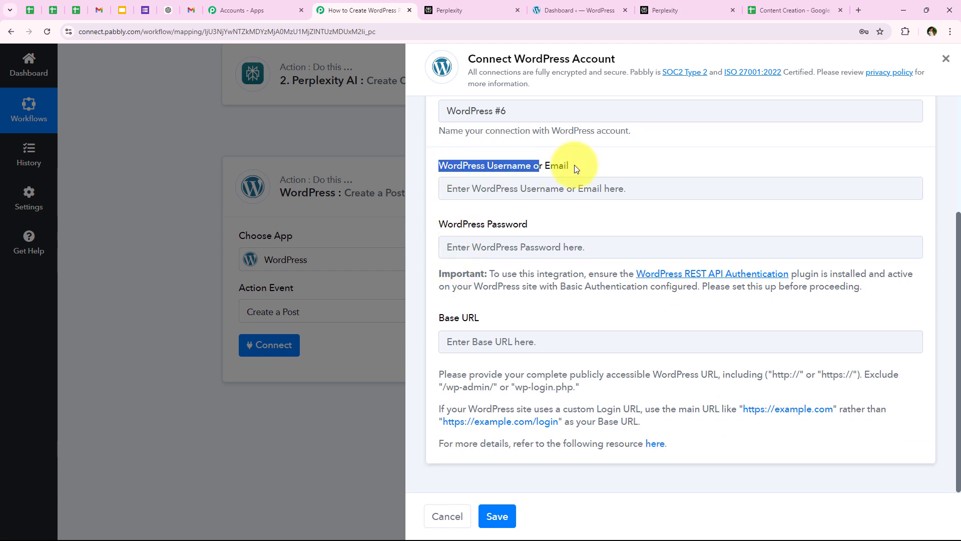
pyautogui.moveTo(438, 224); pyautogui.dragTo(557, 226)
pyautogui.click(558, 230)
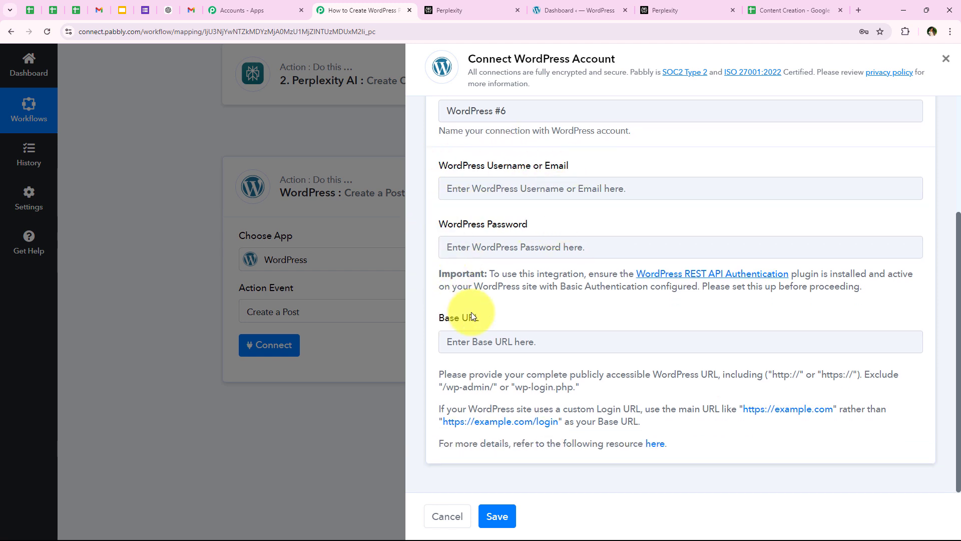
pyautogui.click(494, 199)
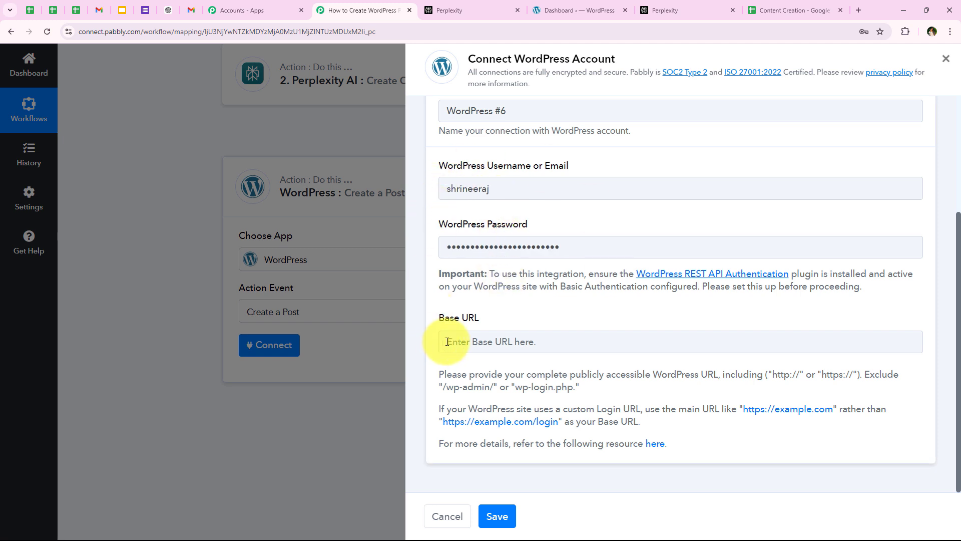
pyautogui.click(496, 314)
pyautogui.scroll(1, 480, 330)
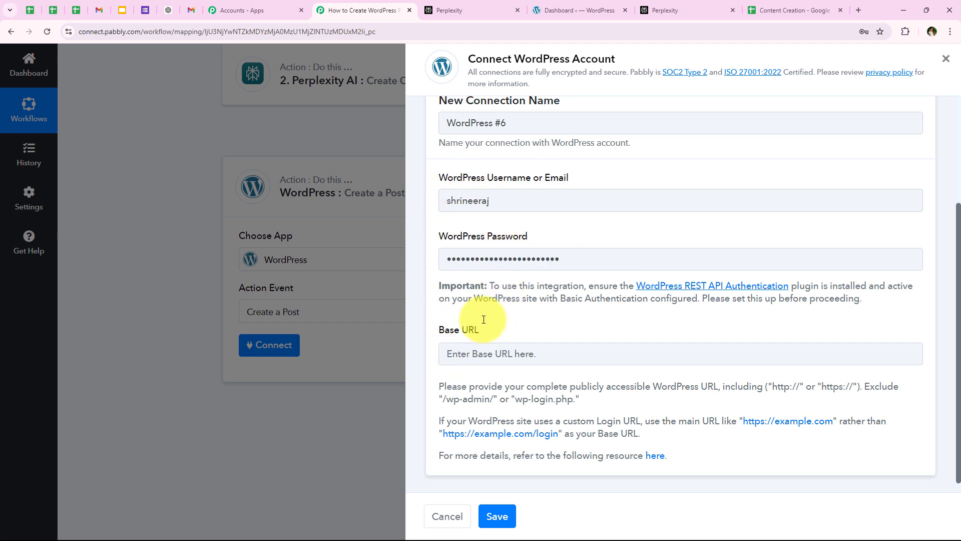
pyautogui.scroll(-1, 458, 356)
pyautogui.moveTo(438, 375); pyautogui.dragTo(689, 382)
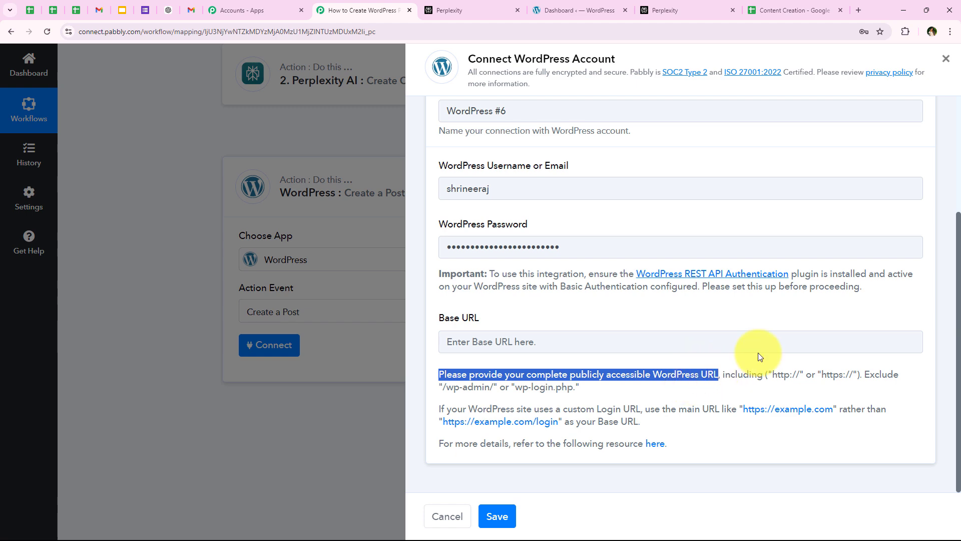
pyautogui.click(807, 385)
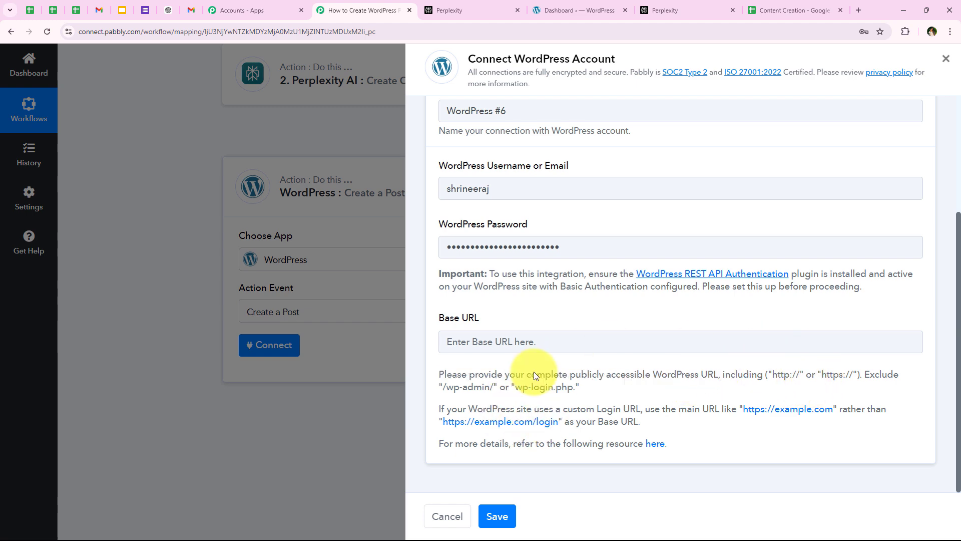
pyautogui.click(569, 6)
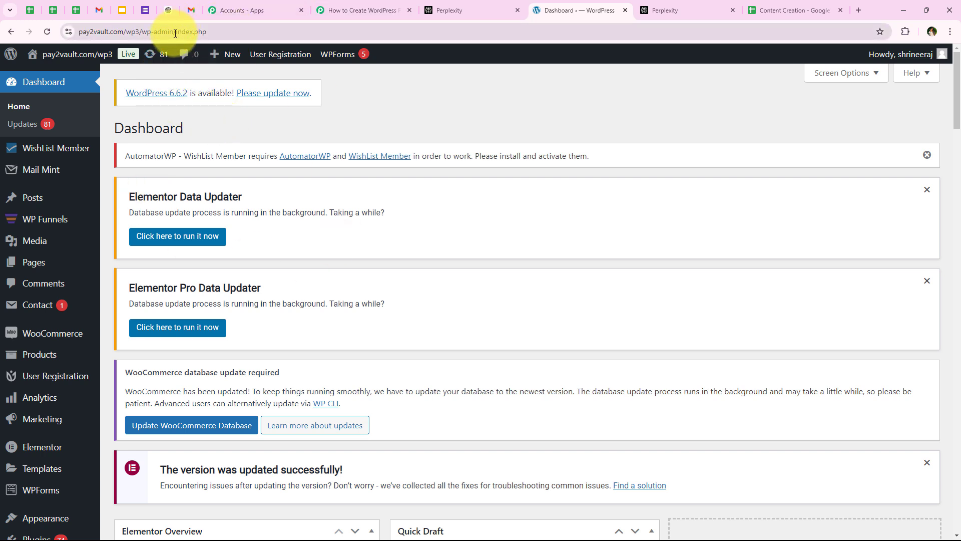
pyautogui.moveTo(175, 33); pyautogui.dragTo(89, 33)
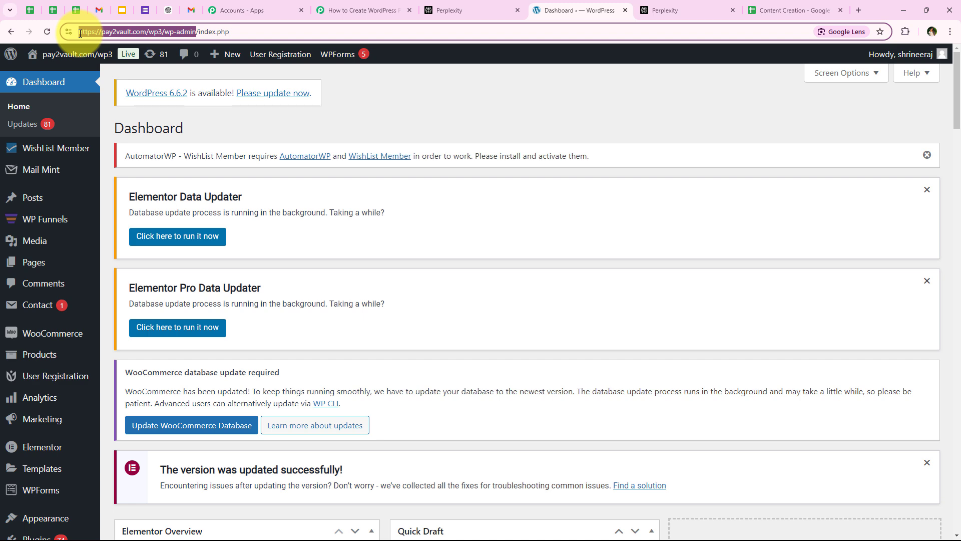
pyautogui.click(362, 10)
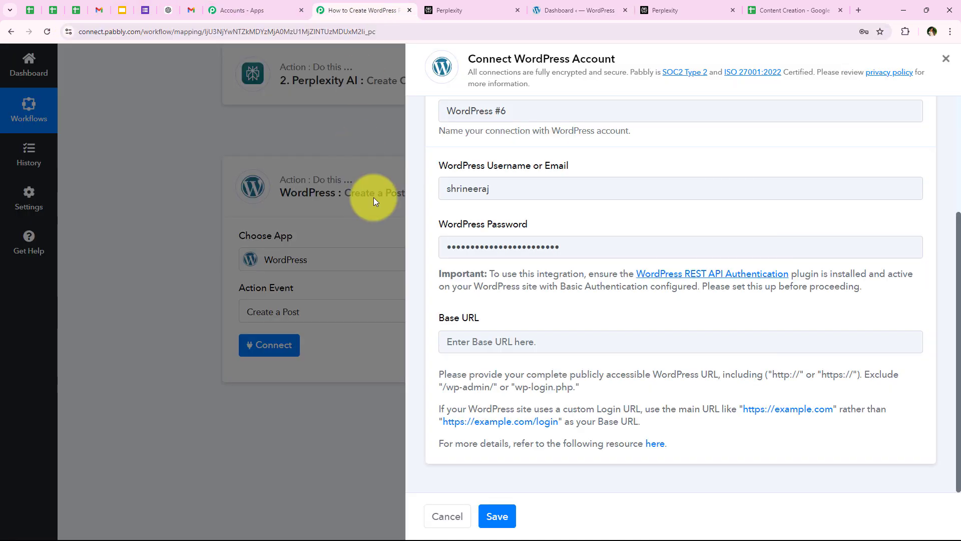
pyautogui.click(481, 344)
pyautogui.write('https://pay2vault.com/wp3/wp-admin')
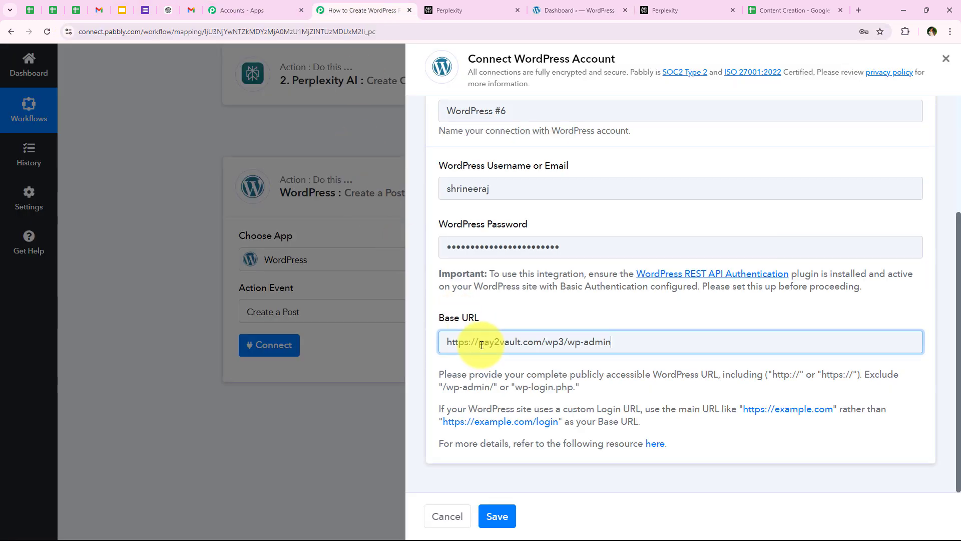
pyautogui.click(579, 317)
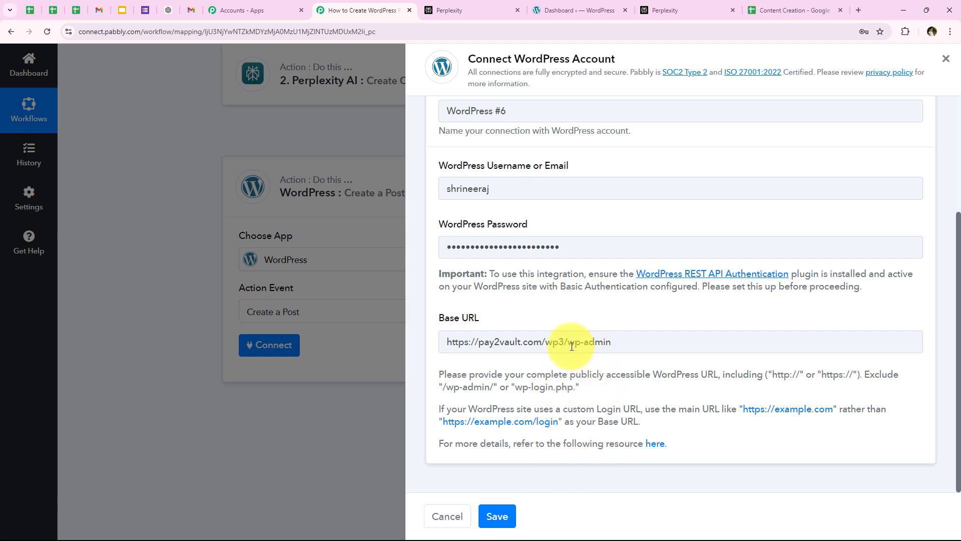
pyautogui.moveTo(570, 345); pyautogui.dragTo(615, 345)
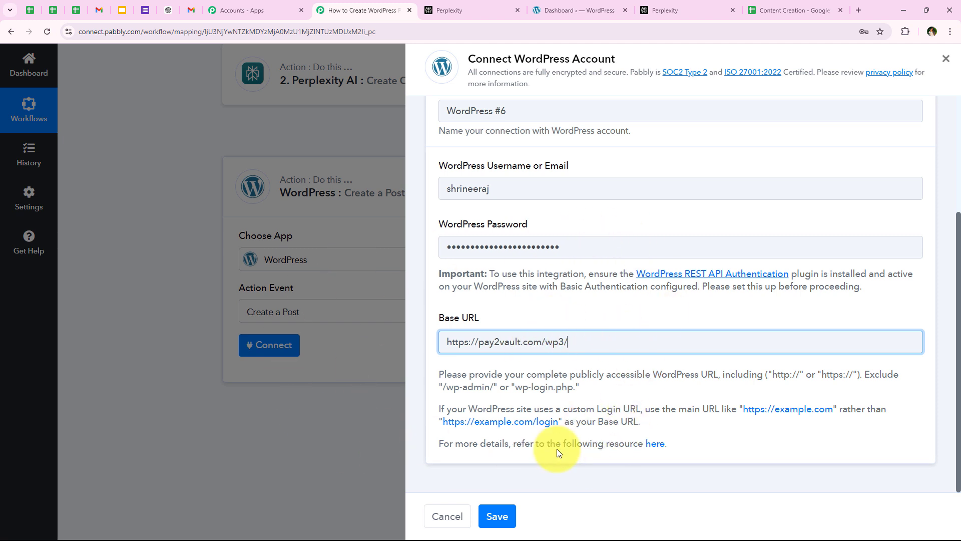
pyautogui.click(554, 481)
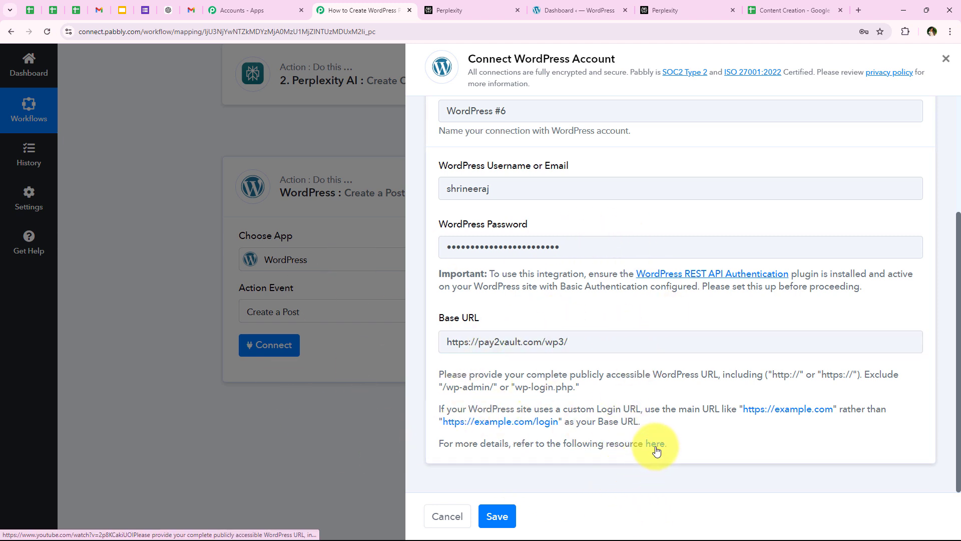
pyautogui.click(493, 524)
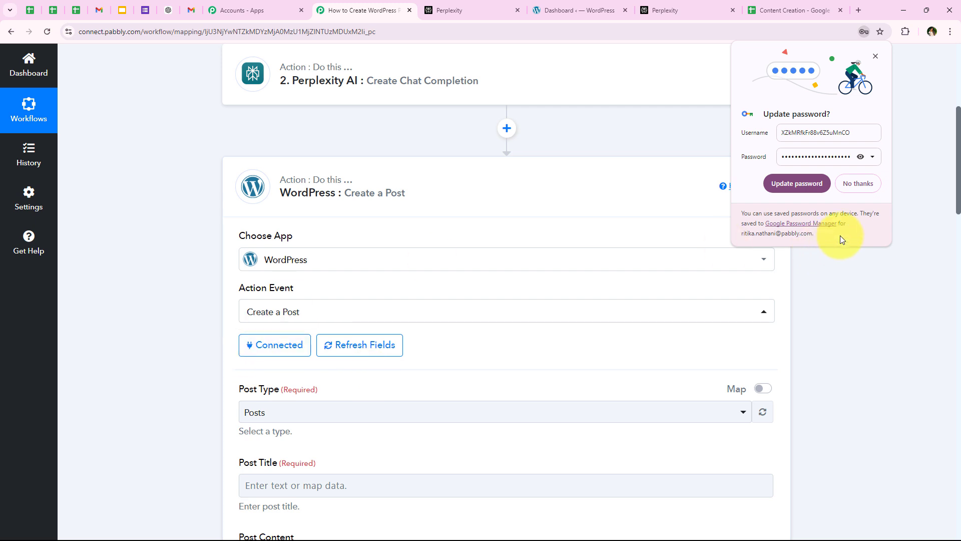
pyautogui.click(852, 176)
# Choose Posts as the Post Type of the WordPress Create a Post action
pyautogui.scroll(-2, 167, 419)
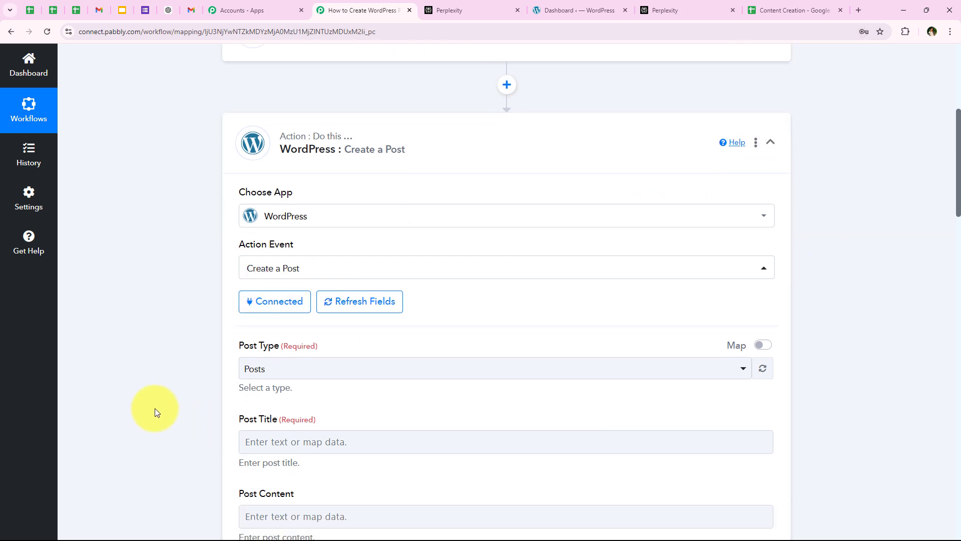
pyautogui.scroll(-1, 155, 407)
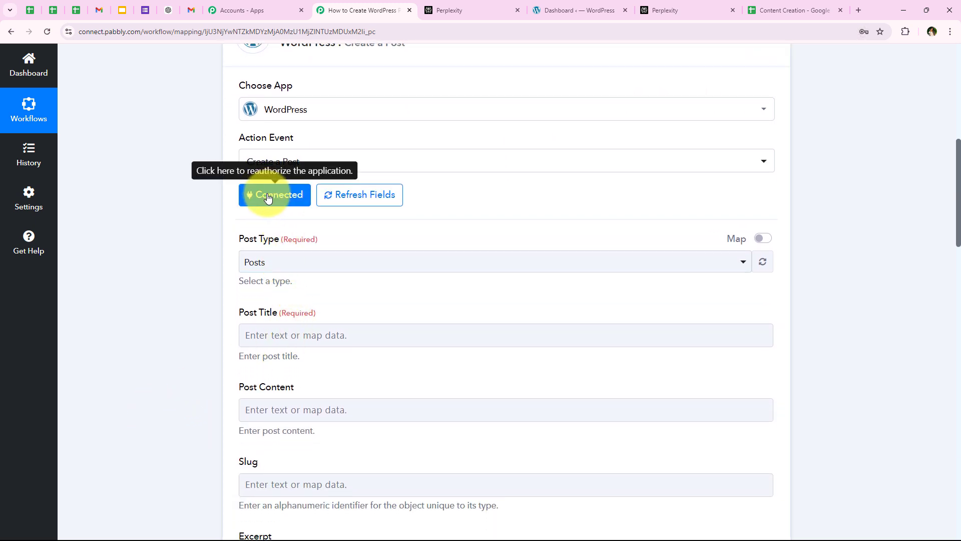
pyautogui.scroll(-1, 98, 373)
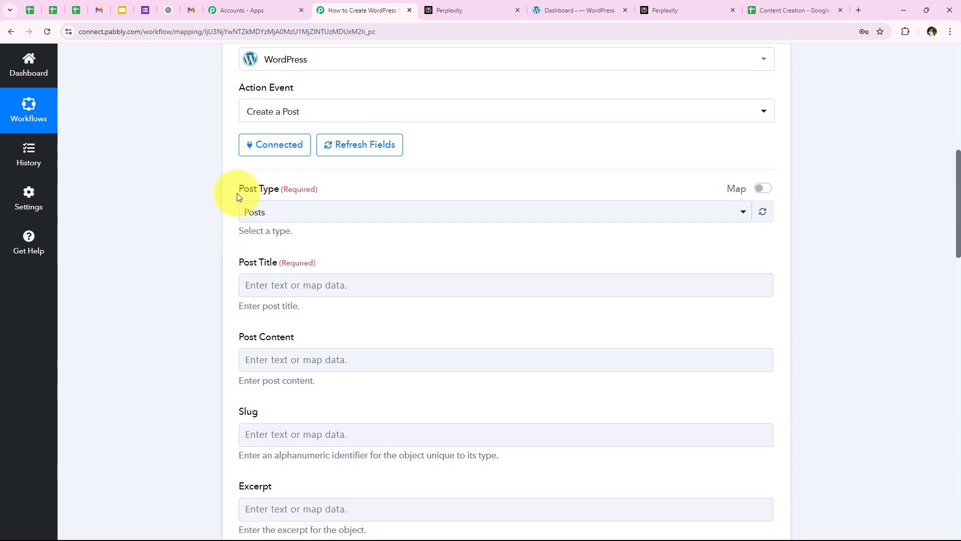
pyautogui.click(276, 212)
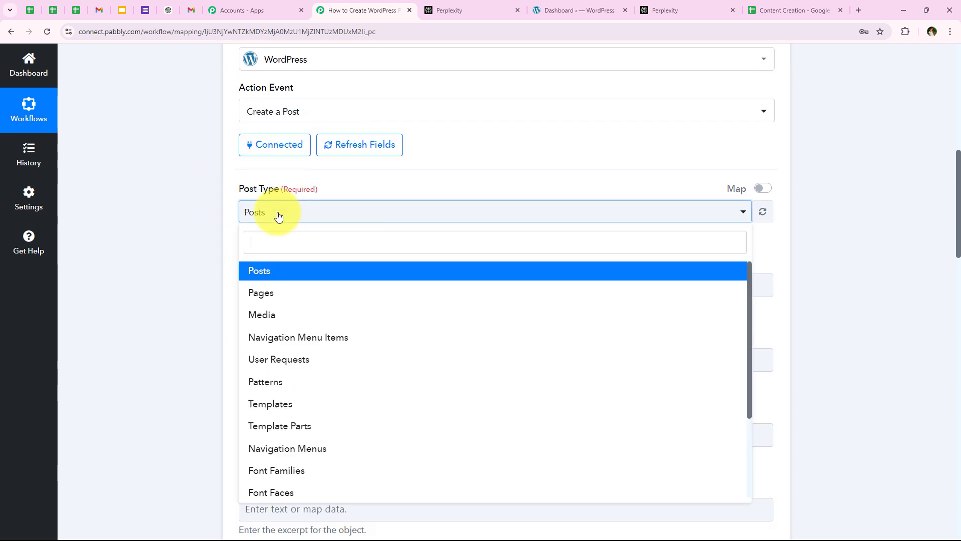
pyautogui.click(262, 276)
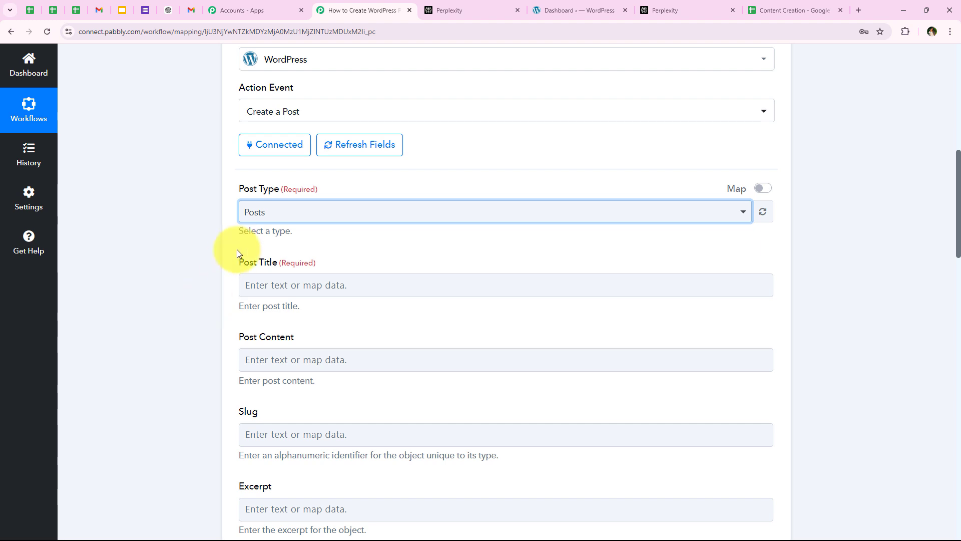
# Map the Post Title to the Title value from the Google Sheets trigger, searching the previous-step data for "ti"
pyautogui.moveTo(242, 269); pyautogui.dragTo(279, 270)
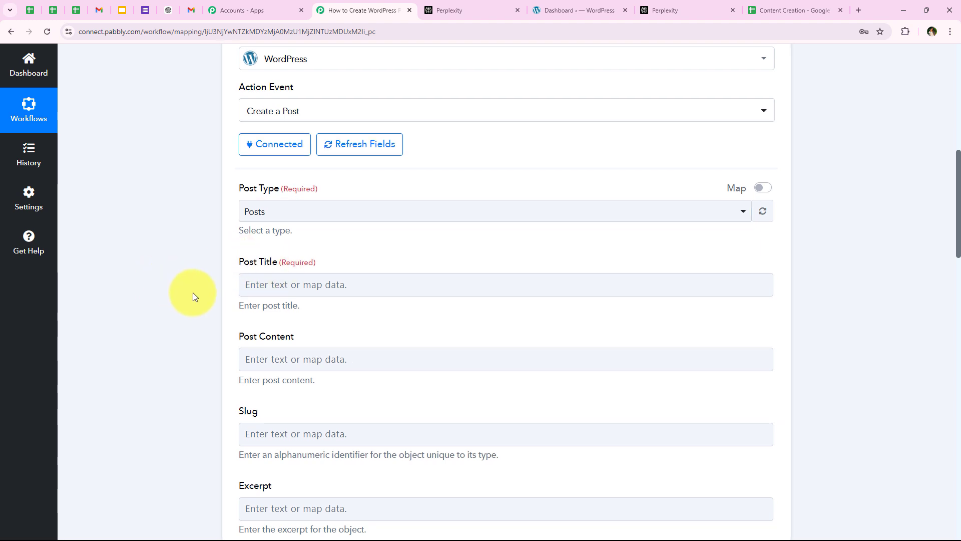
pyautogui.scroll(-2, 200, 280)
pyautogui.click(253, 184)
pyautogui.click(283, 277)
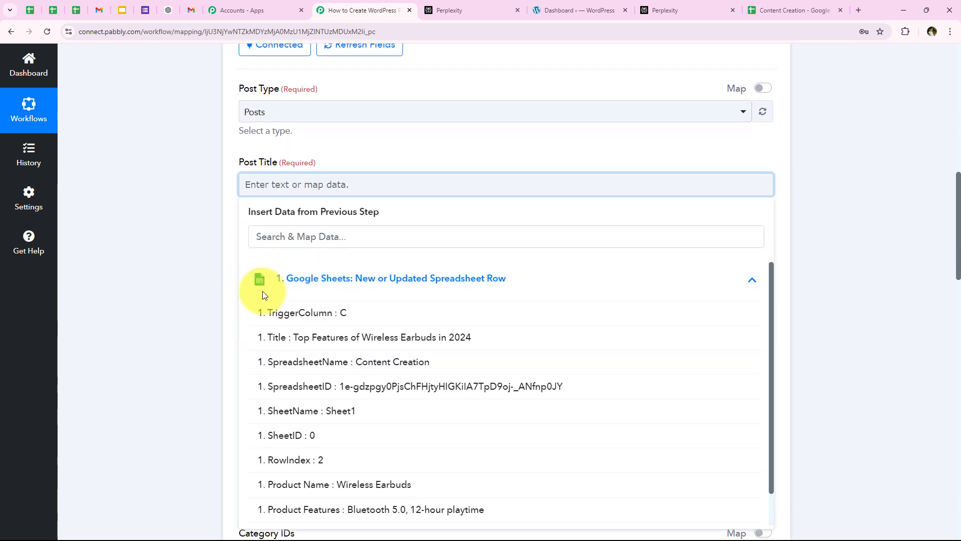
pyautogui.click(323, 236)
pyautogui.write('ti')
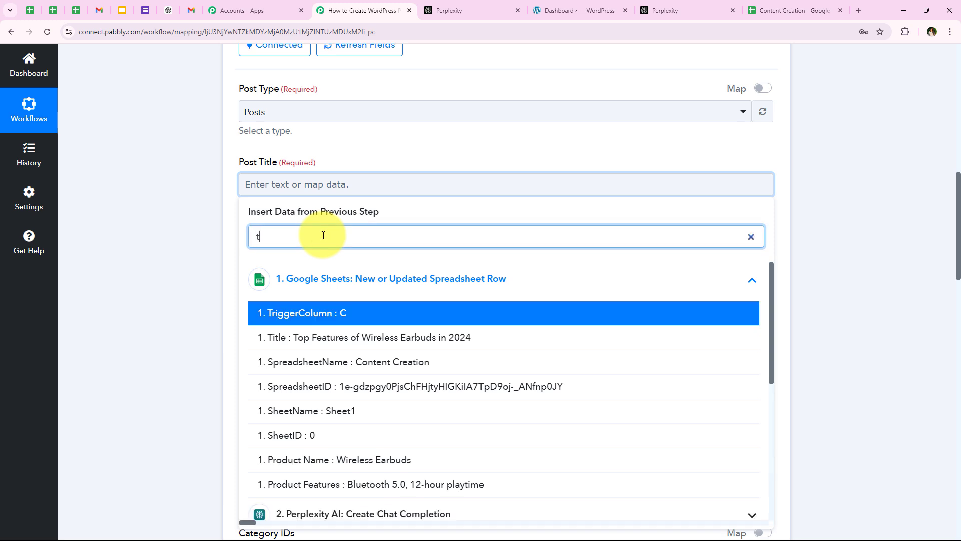
pyautogui.click(310, 314)
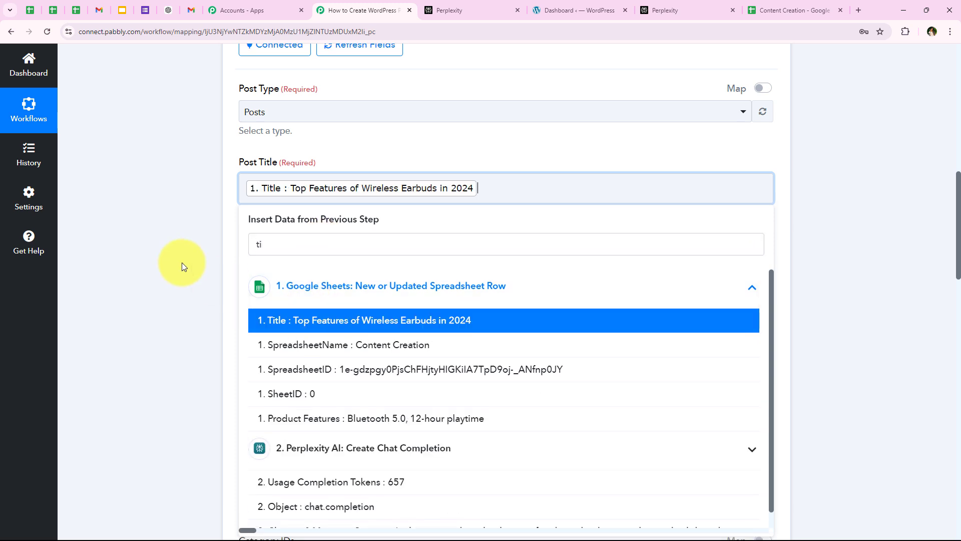
# Map the Post Content to the Choices 0 Message Content value from the Perplexity AI step
pyautogui.scroll(-1, 210, 250)
pyautogui.scroll(-3, 180, 250)
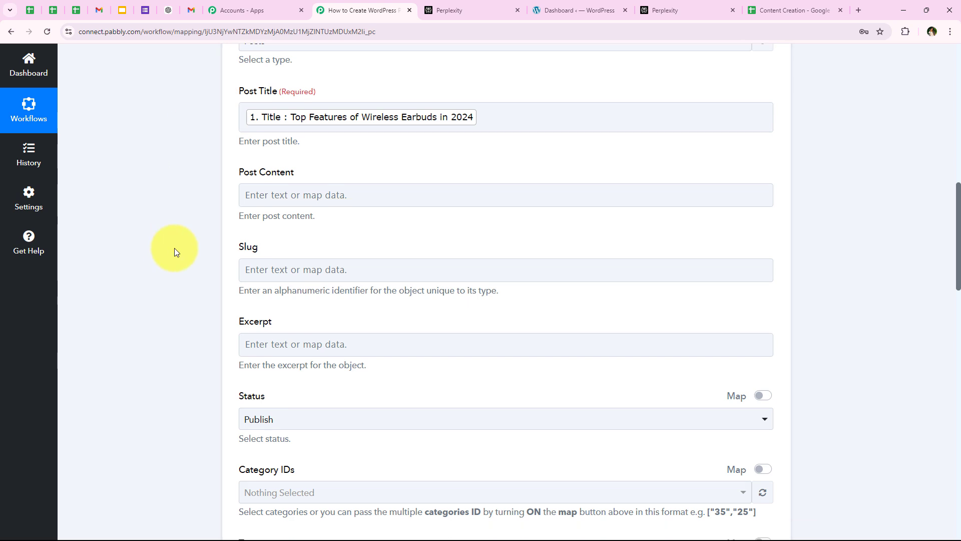
pyautogui.scroll(1, 292, 121)
pyautogui.click(315, 166)
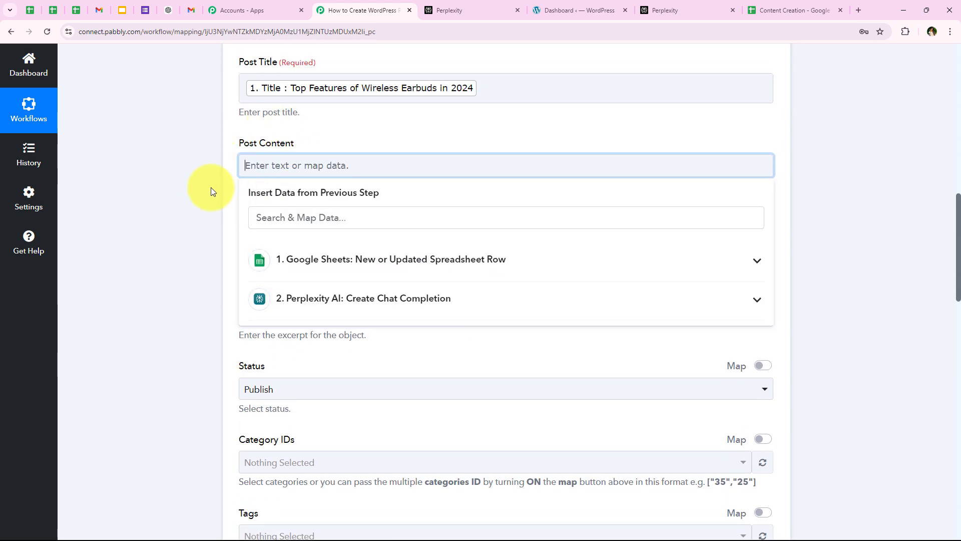
pyautogui.click(322, 305)
pyautogui.scroll(-2, 315, 388)
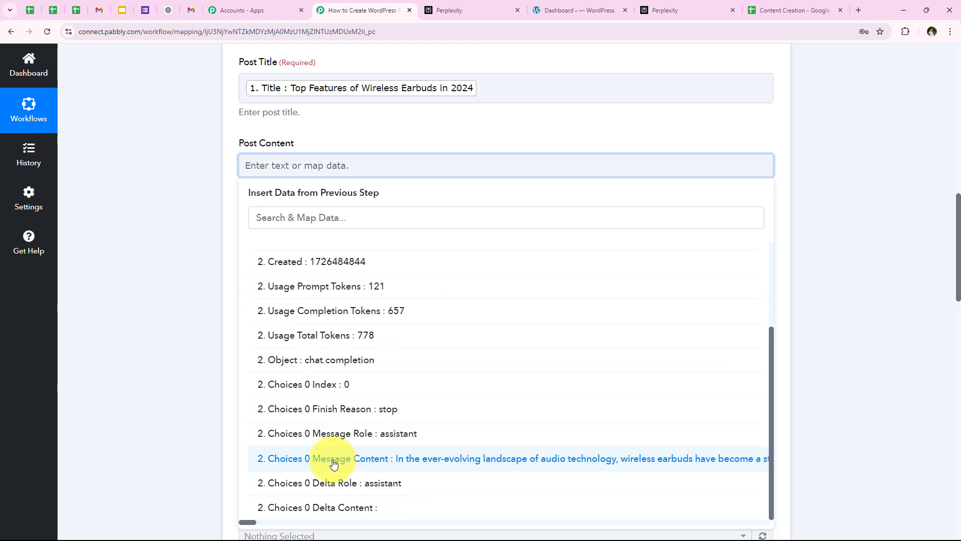
pyautogui.click(352, 459)
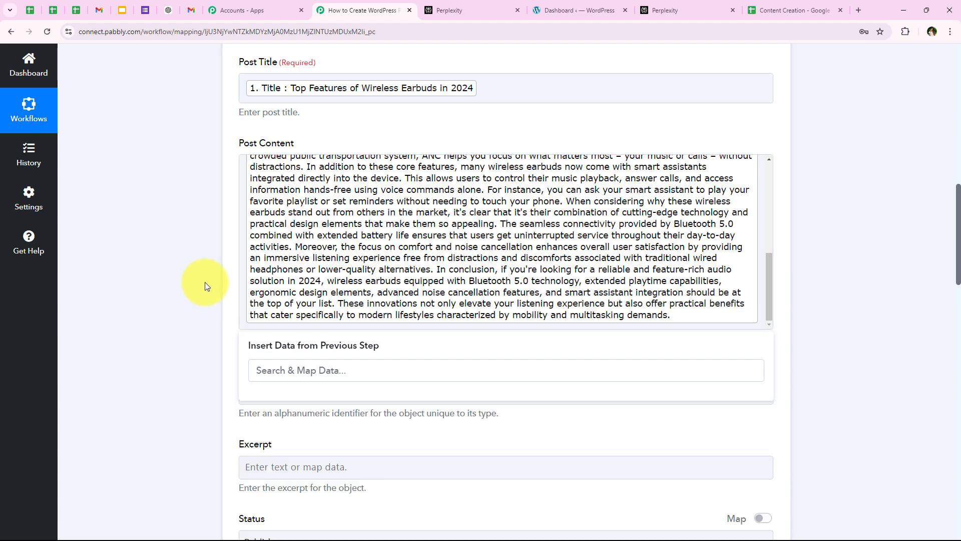
pyautogui.scroll(2, 359, 272)
# Leave the post's Slug and Excerpt blank and choose Publish as its Status
pyautogui.scroll(-3, 151, 270)
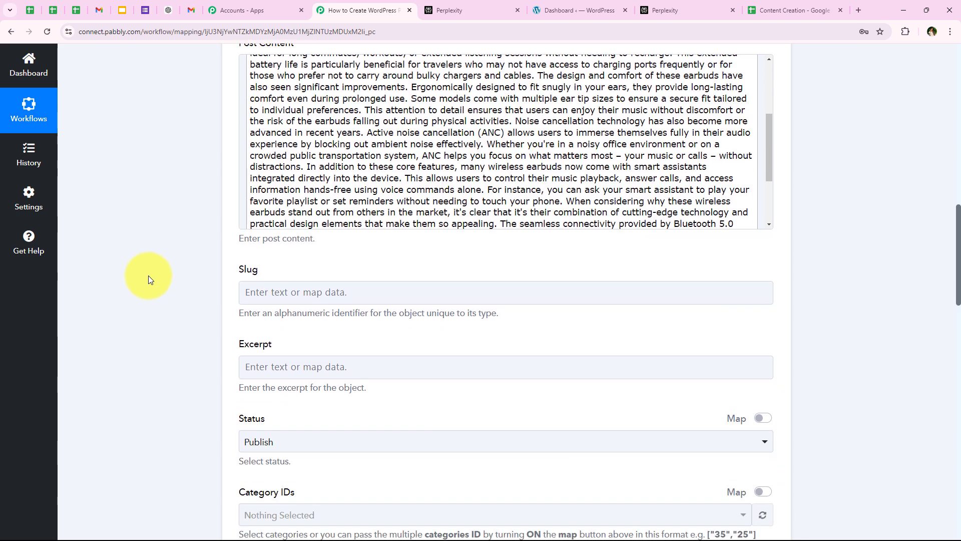
pyautogui.moveTo(234, 222); pyautogui.dragTo(268, 220)
pyautogui.doubleClick(243, 294)
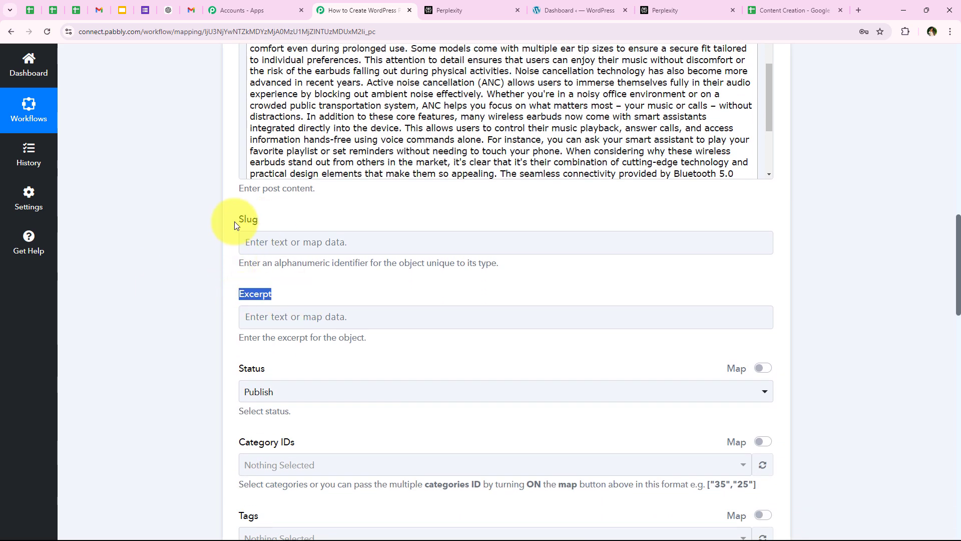
pyautogui.scroll(-1, 235, 350)
pyautogui.click(194, 346)
pyautogui.scroll(1, 194, 347)
pyautogui.scroll(-3, 165, 400)
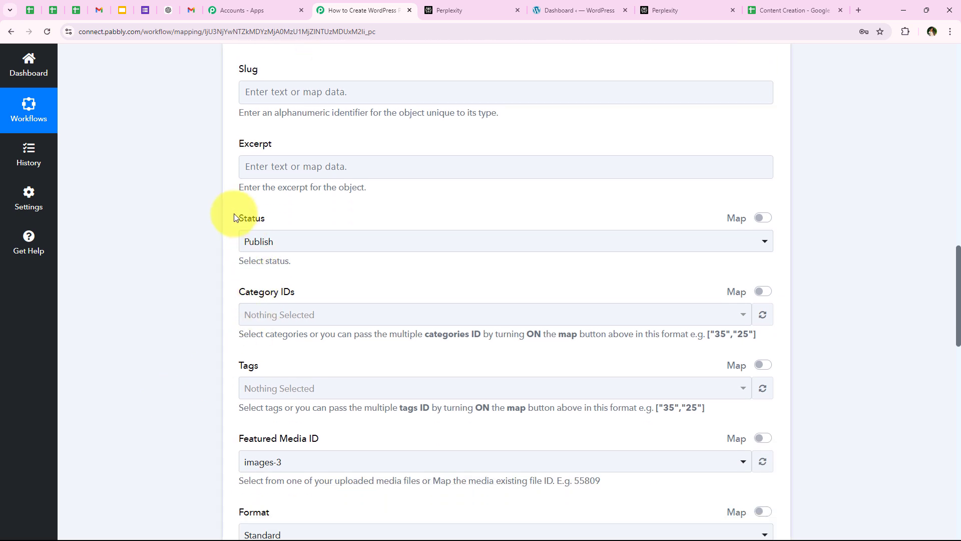
pyautogui.moveTo(234, 217); pyautogui.dragTo(275, 221)
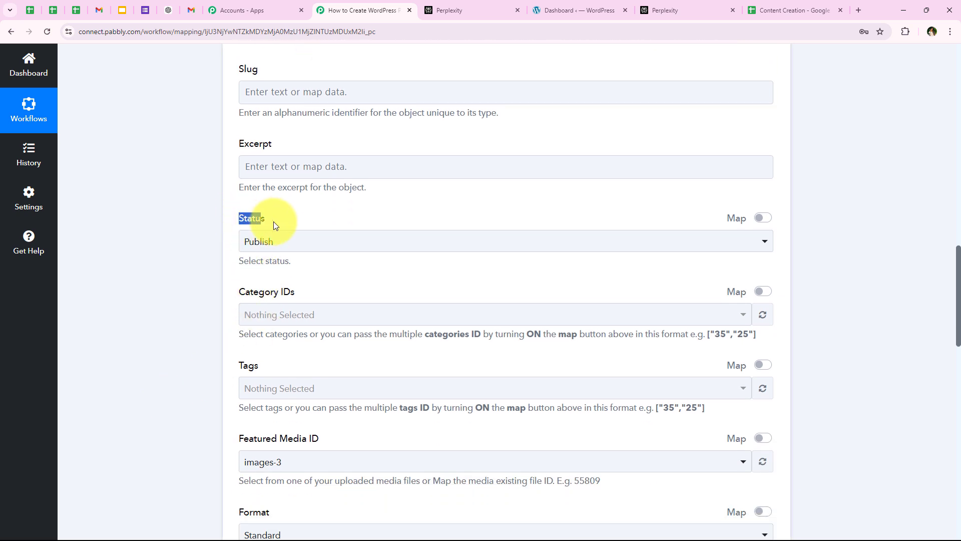
pyautogui.click(285, 242)
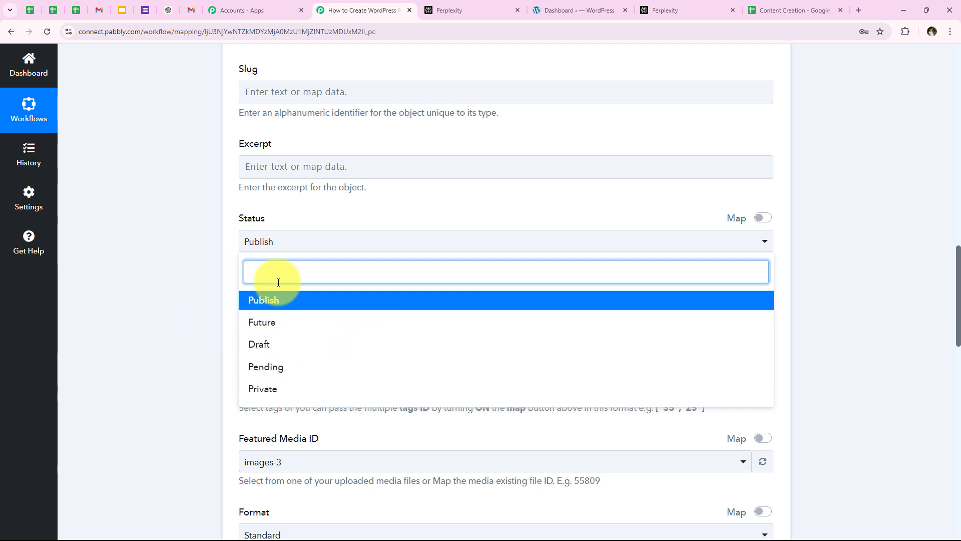
pyautogui.click(305, 303)
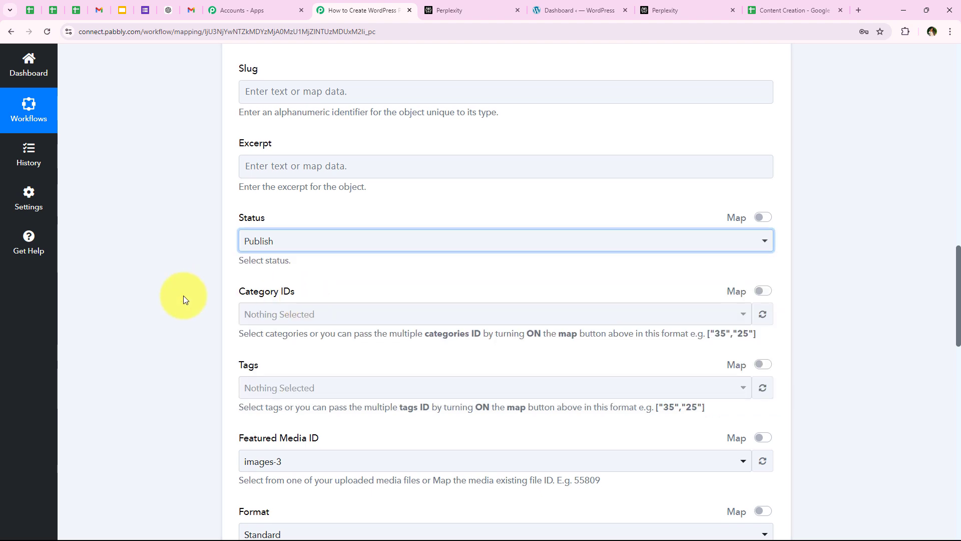
# Refresh the Category IDs options, leaving both the categories and the tags of the post unselected
pyautogui.scroll(-1, 183, 296)
pyautogui.moveTo(242, 235); pyautogui.dragTo(374, 242)
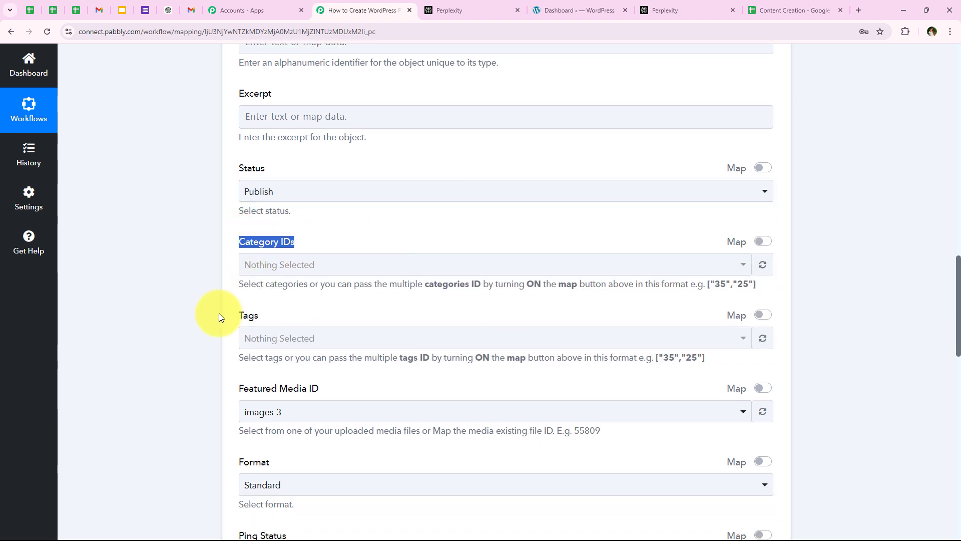
pyautogui.click(240, 316)
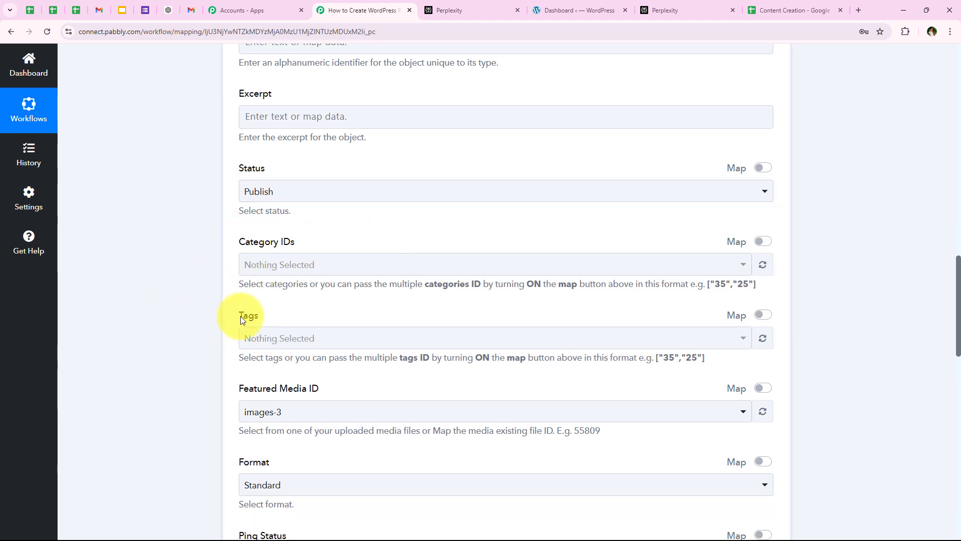
pyautogui.click(762, 264)
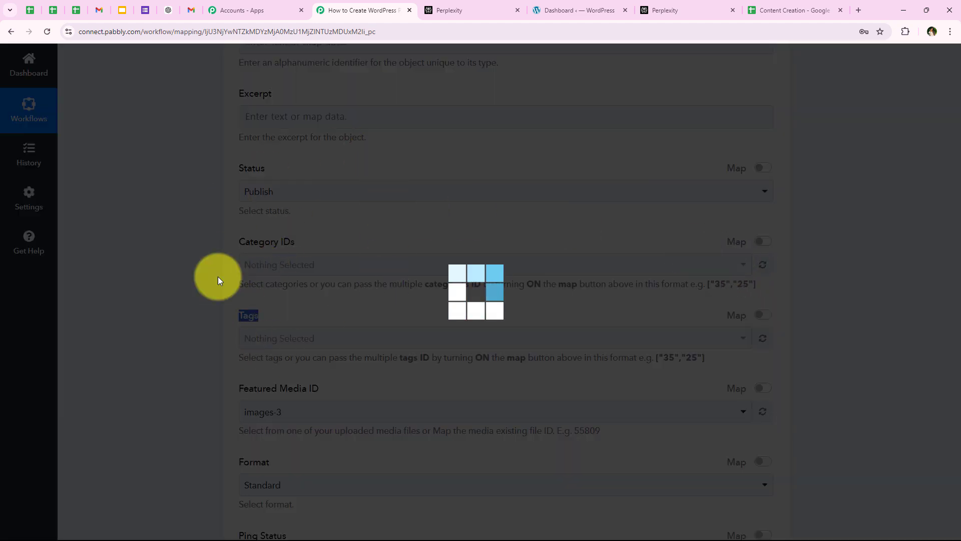
pyautogui.scroll(-1, 215, 335)
pyautogui.scroll(-3, 216, 335)
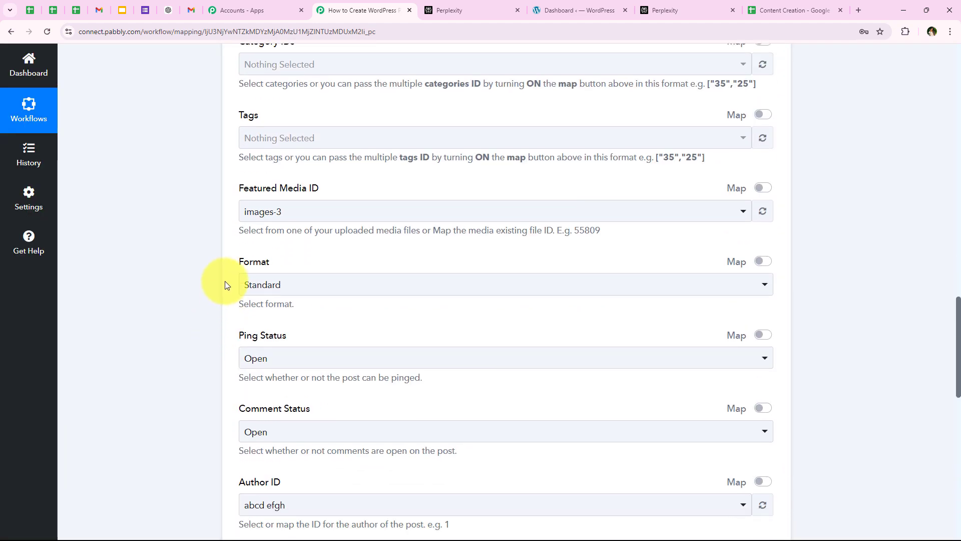
pyautogui.click(185, 252)
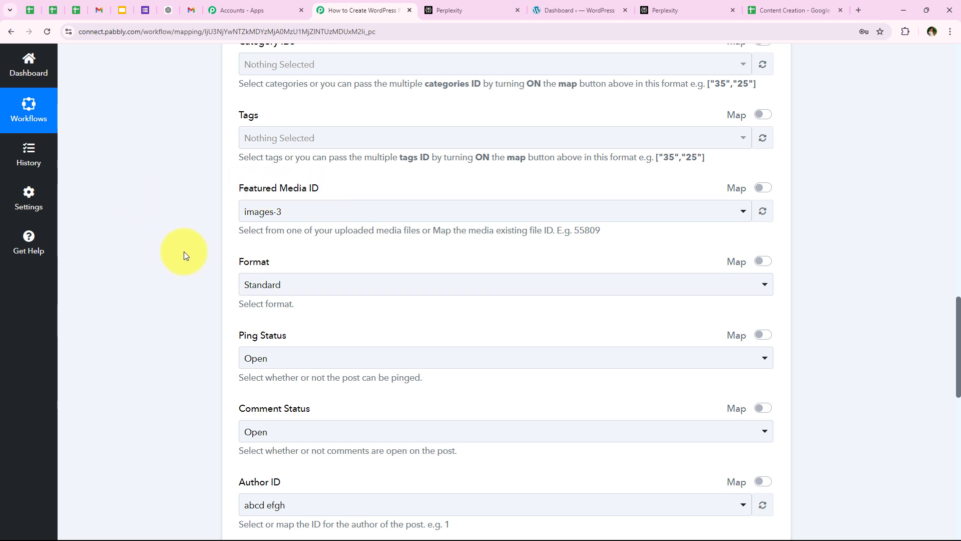
# Keep the post's Format set to Standard and its Ping Status set to Open
pyautogui.scroll(1, 216, 299)
pyautogui.moveTo(229, 315); pyautogui.dragTo(380, 320)
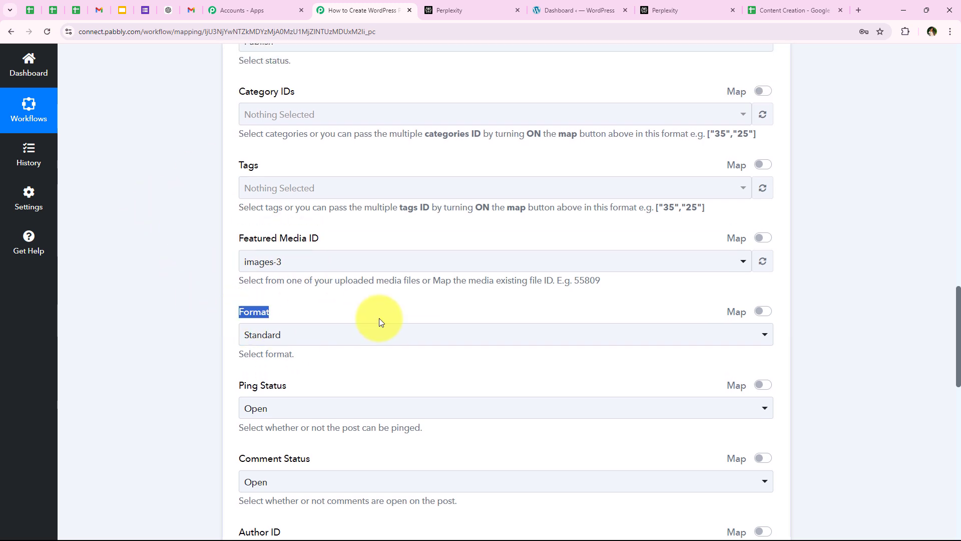
pyautogui.scroll(-1, 380, 320)
pyautogui.click(247, 283)
pyautogui.click(265, 346)
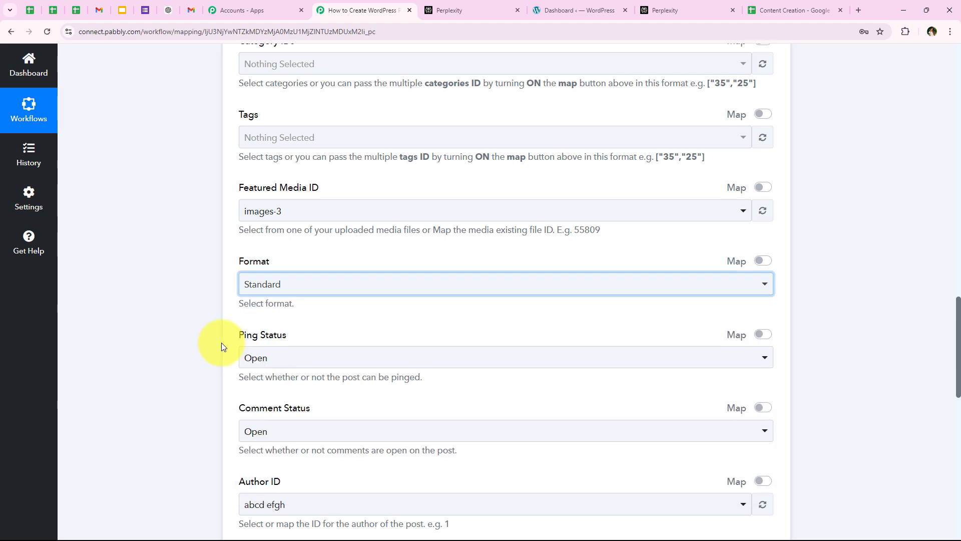
pyautogui.scroll(-3, 220, 341)
pyautogui.moveTo(237, 185); pyautogui.dragTo(288, 186)
pyautogui.click(206, 292)
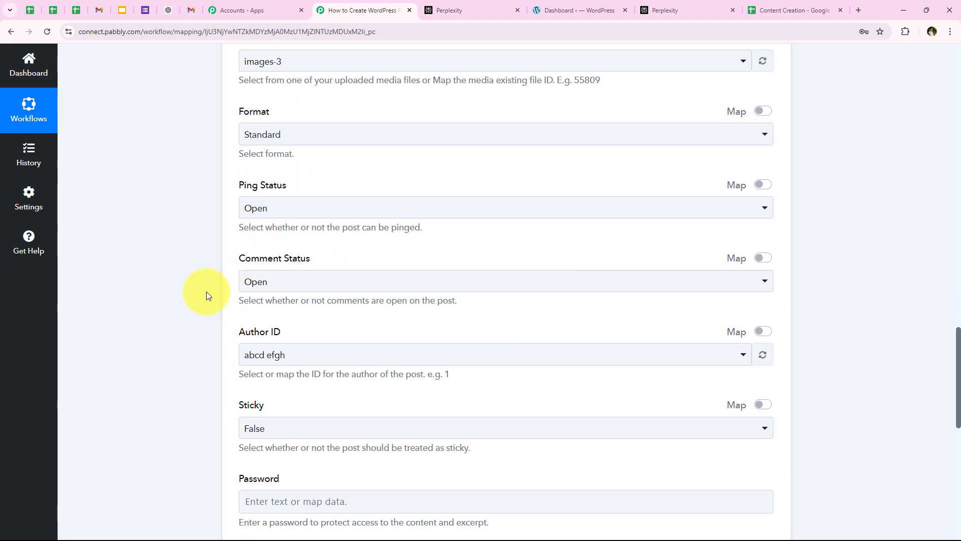
# Review the post's Comment Status, Author ID, Sticky, Password and date fields, checking the author options without changing the selection
pyautogui.scroll(-5, 206, 293)
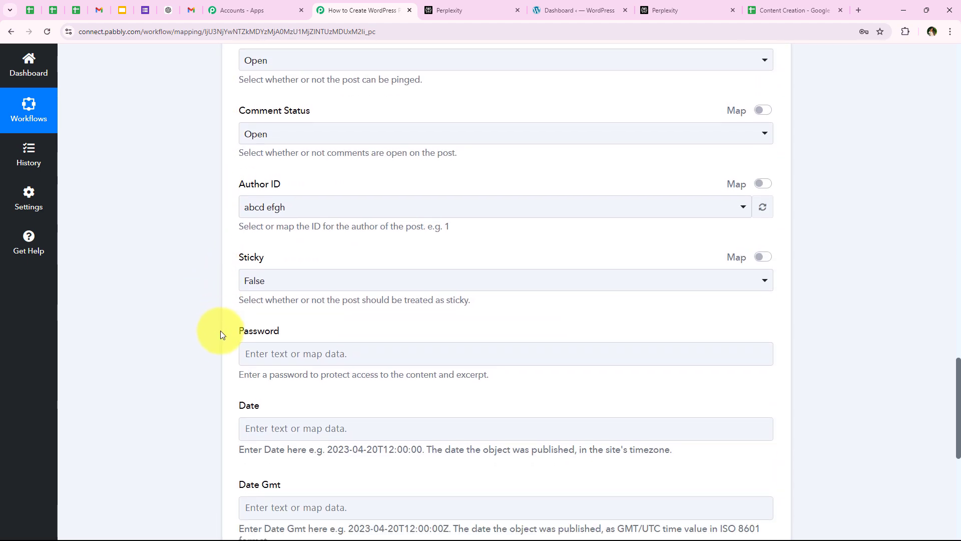
pyautogui.scroll(4, 220, 330)
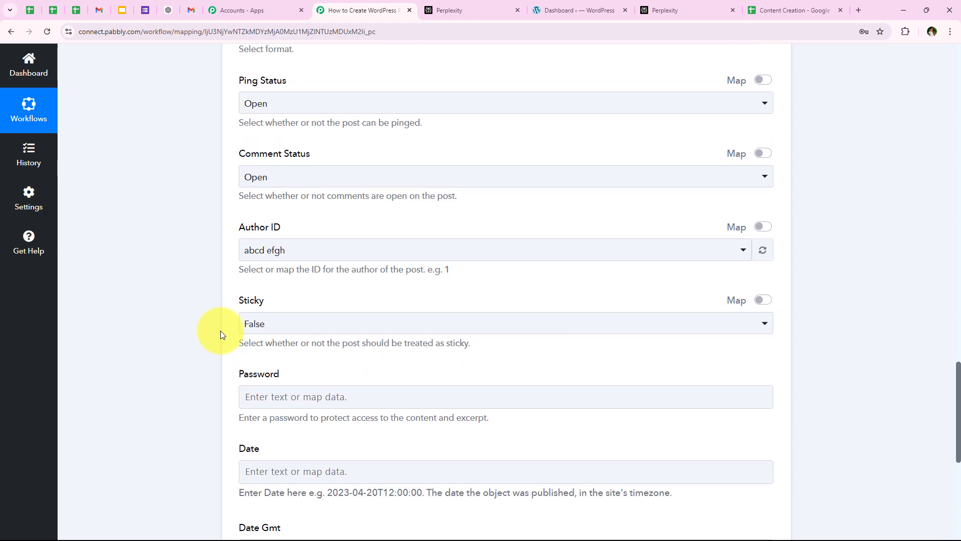
pyautogui.scroll(-4, 338, 365)
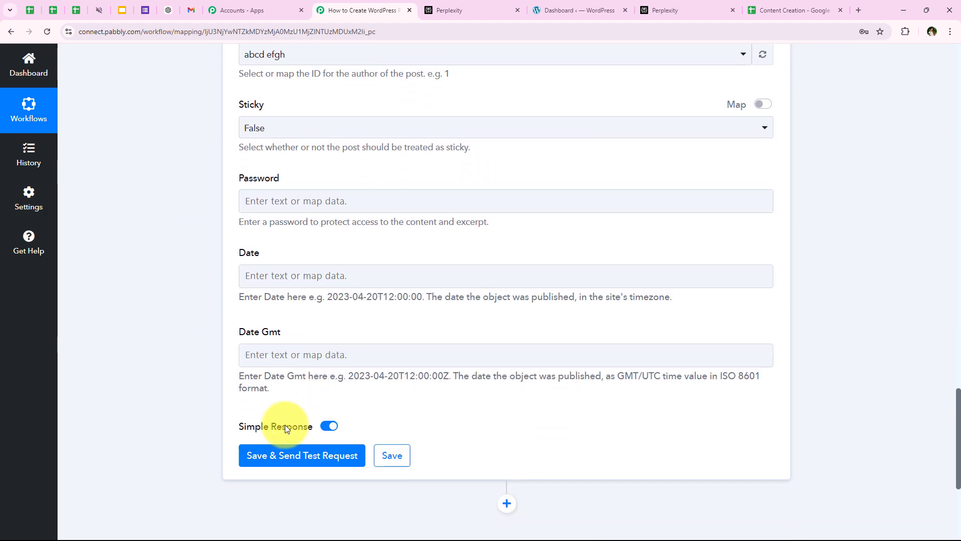
pyautogui.scroll(6, 156, 353)
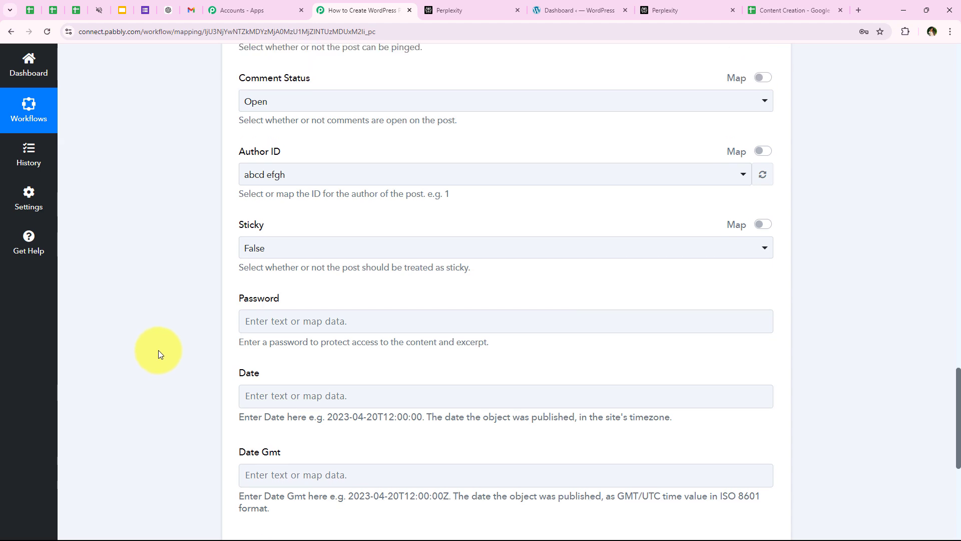
pyautogui.scroll(-5, 278, 230)
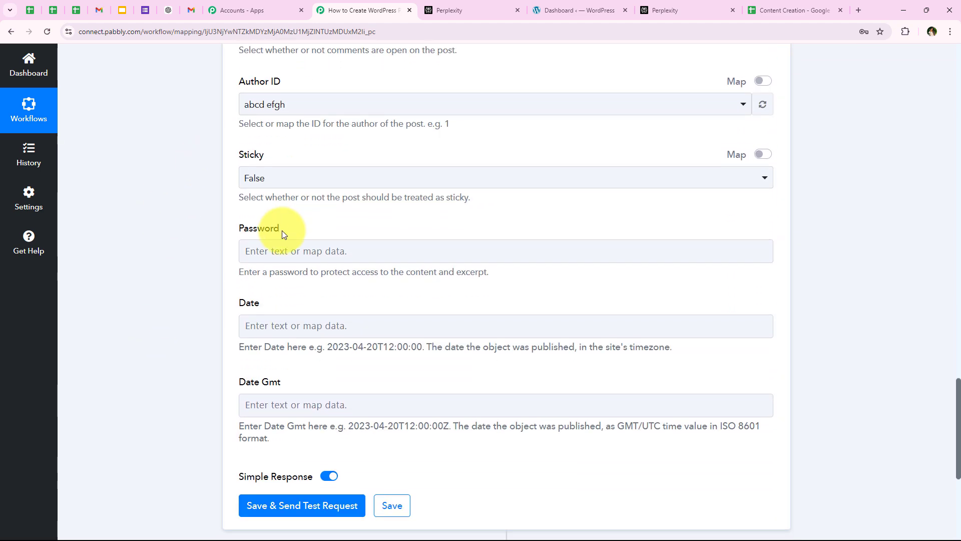
pyautogui.scroll(2, 283, 210)
pyautogui.click(280, 204)
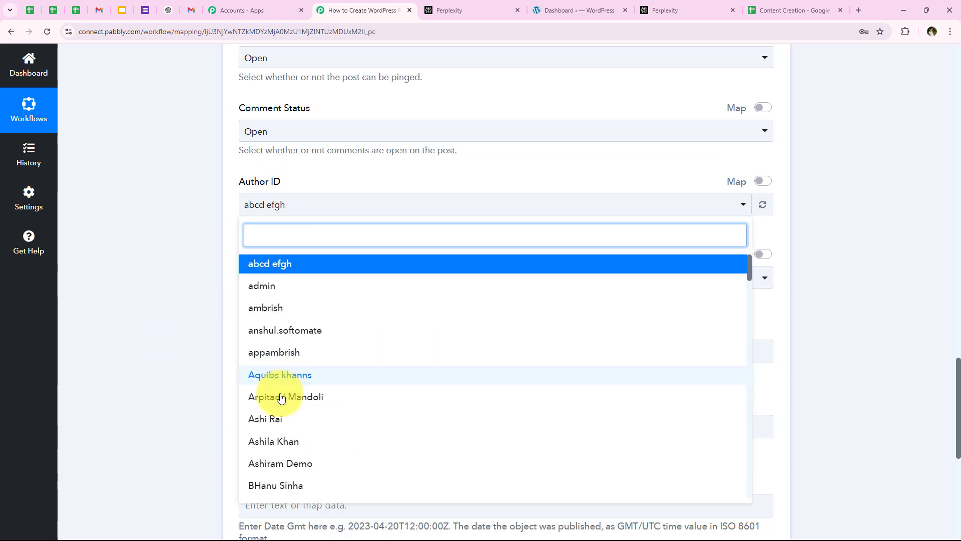
pyautogui.click(199, 382)
pyautogui.scroll(-5, 200, 380)
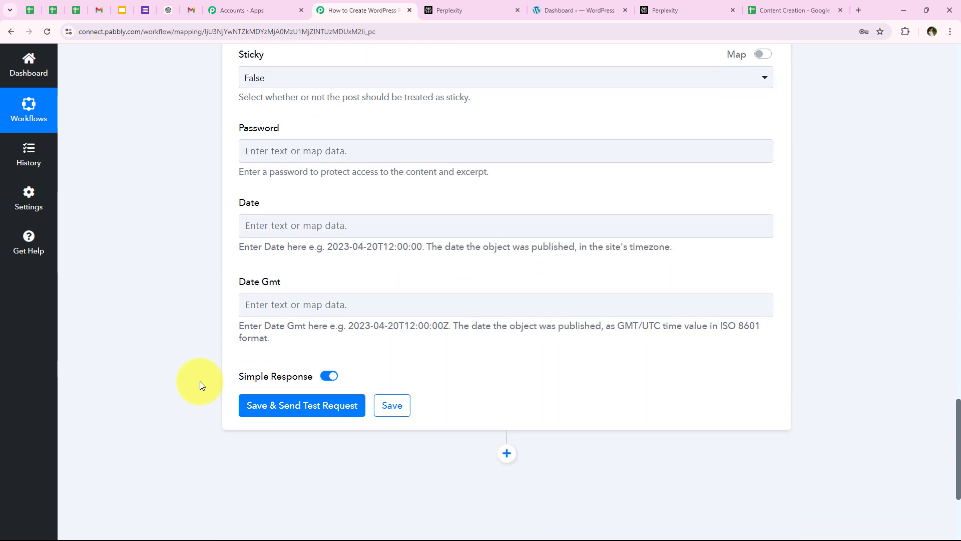
# Save the WordPress Create a Post step with a test request and look through the response fields received
pyautogui.click(254, 406)
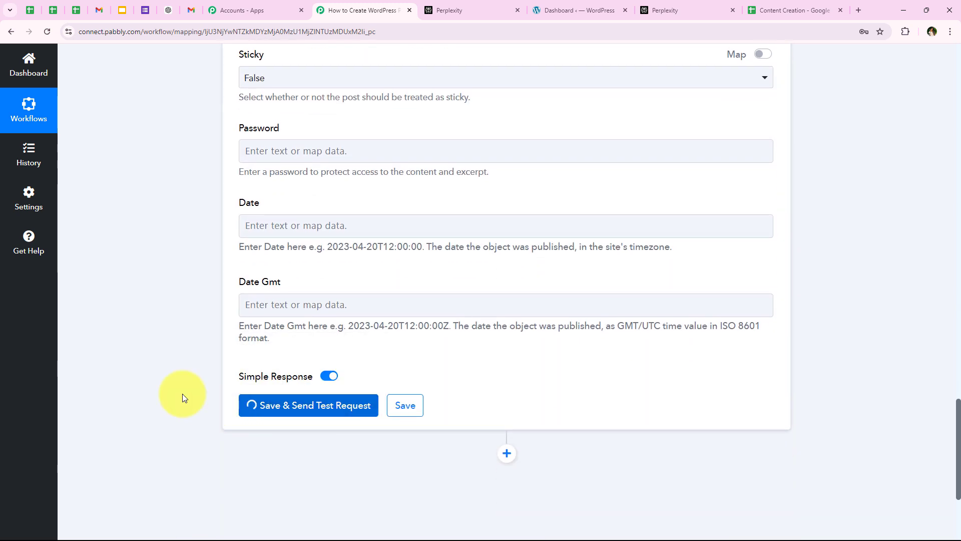
pyautogui.scroll(-4, 182, 394)
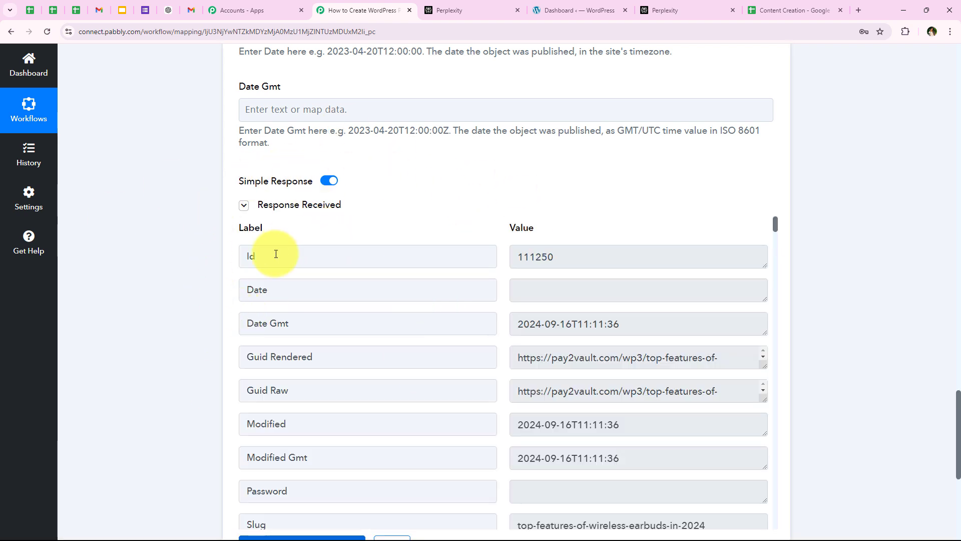
pyautogui.scroll(-4, 376, 332)
pyautogui.scroll(-4, 376, 332)
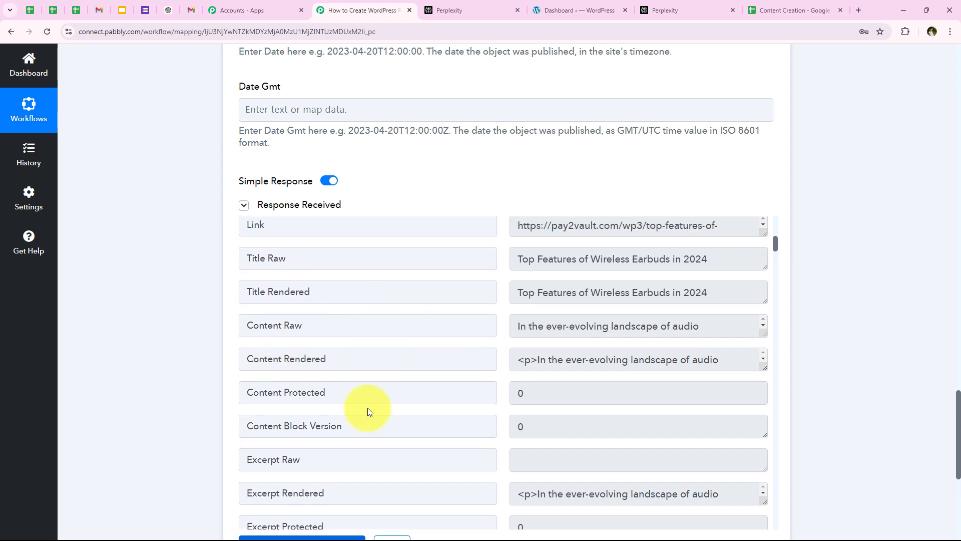
# Collapse the WordPress Create a Post step and decline the browser's offer to update the saved password
pyautogui.scroll(12, 171, 343)
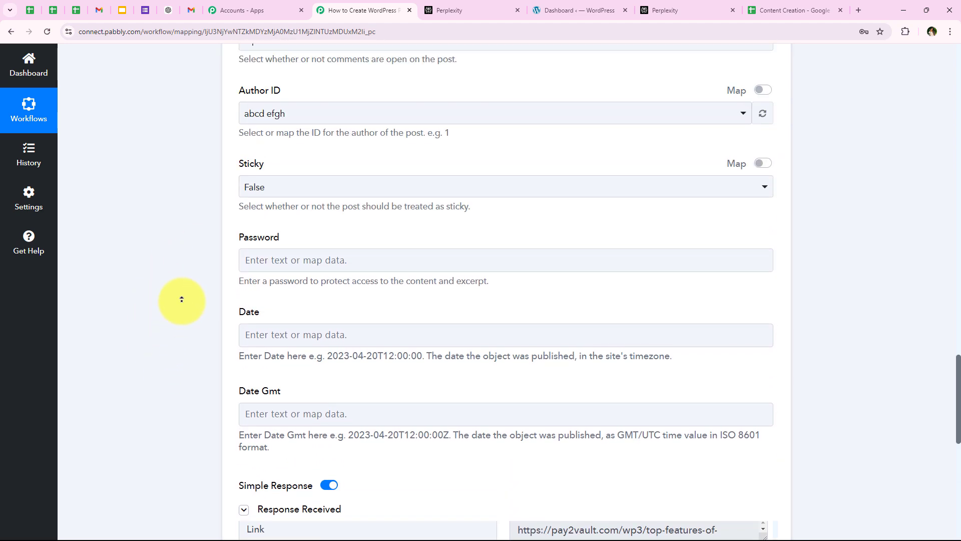
pyautogui.scroll(20, 181, 299)
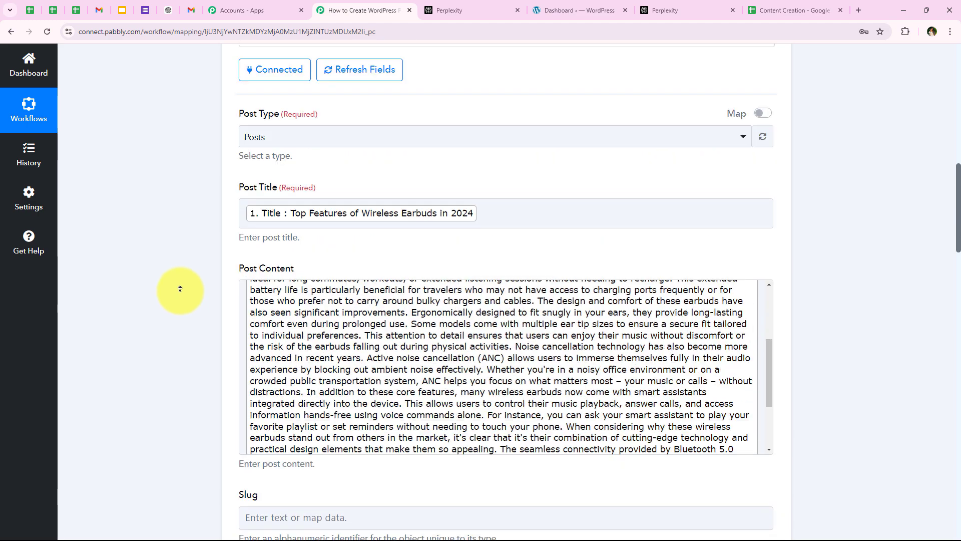
pyautogui.scroll(5, 180, 289)
pyautogui.click(396, 474)
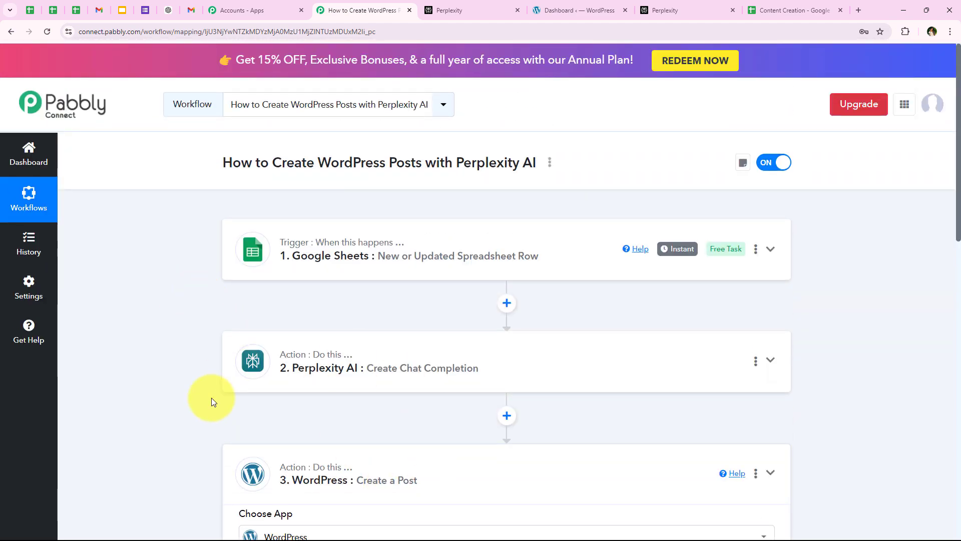
pyautogui.click(858, 184)
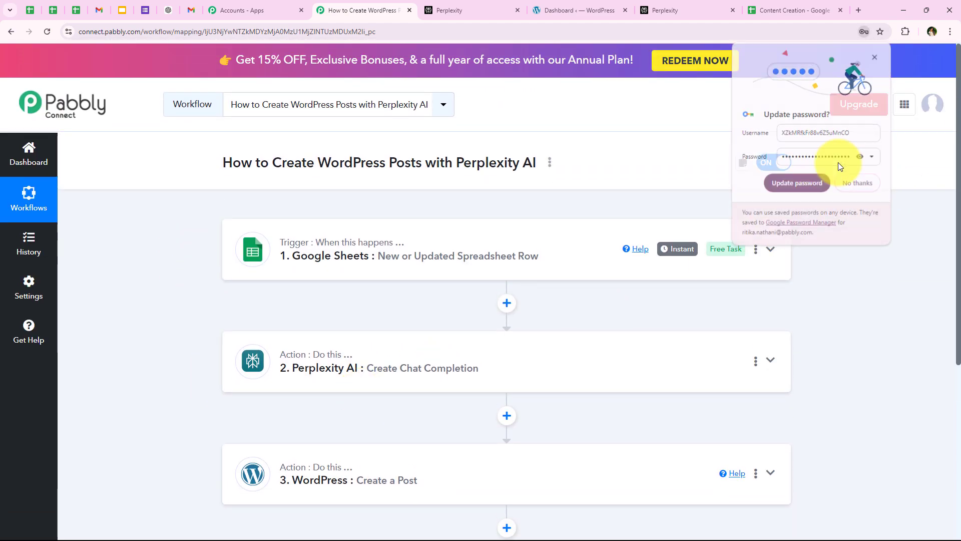
# Switch to the WordPress admin, list all posts and view the post "Top Features of Wireless Earbuds in 2024"
pyautogui.click(613, 4)
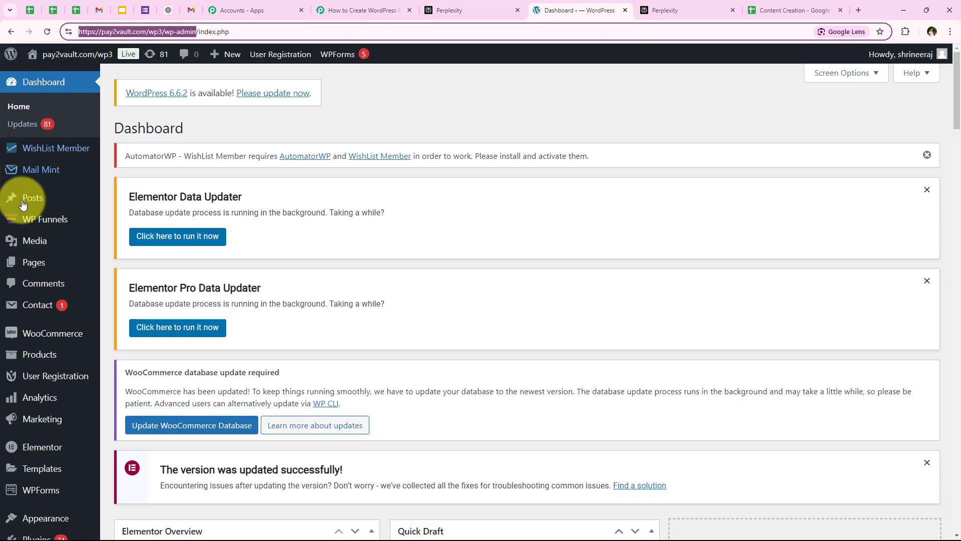
pyautogui.moveTo(22, 203)
pyautogui.click(114, 202)
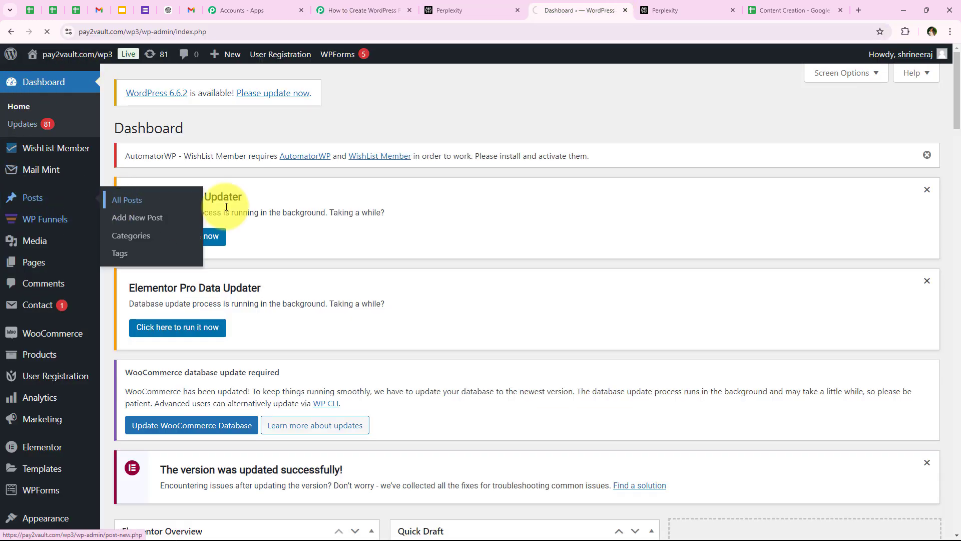
pyautogui.scroll(-4, 264, 215)
pyautogui.scroll(-1, 271, 224)
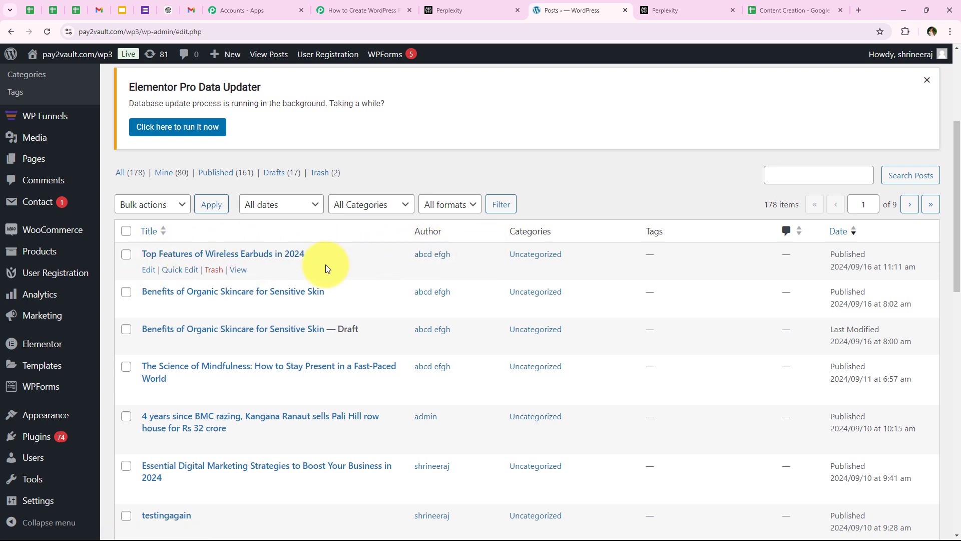
pyautogui.click(239, 271)
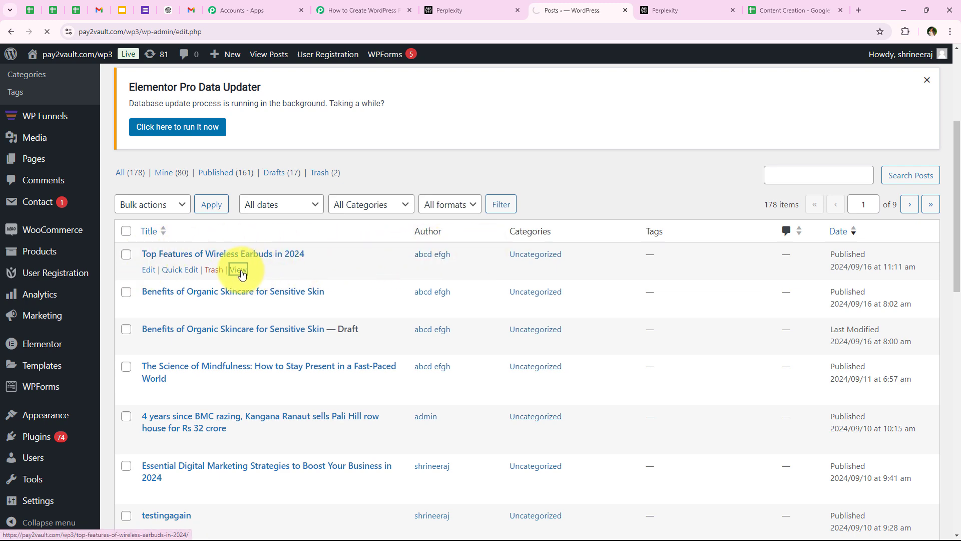
# Read through the published post, checking its featured image, title and full body content
pyautogui.scroll(-2, 233, 271)
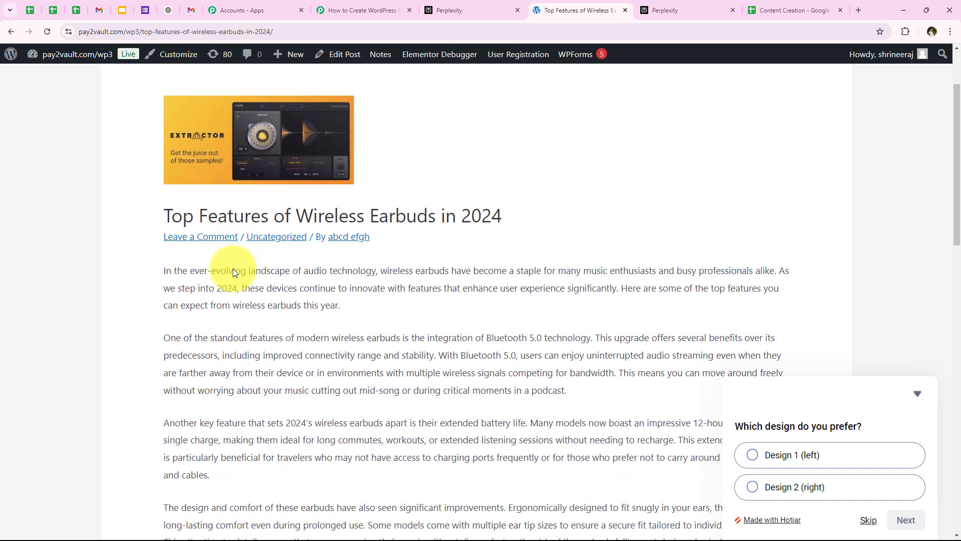
pyautogui.scroll(-1, 233, 271)
pyautogui.moveTo(149, 161); pyautogui.dragTo(572, 170)
pyautogui.click(481, 286)
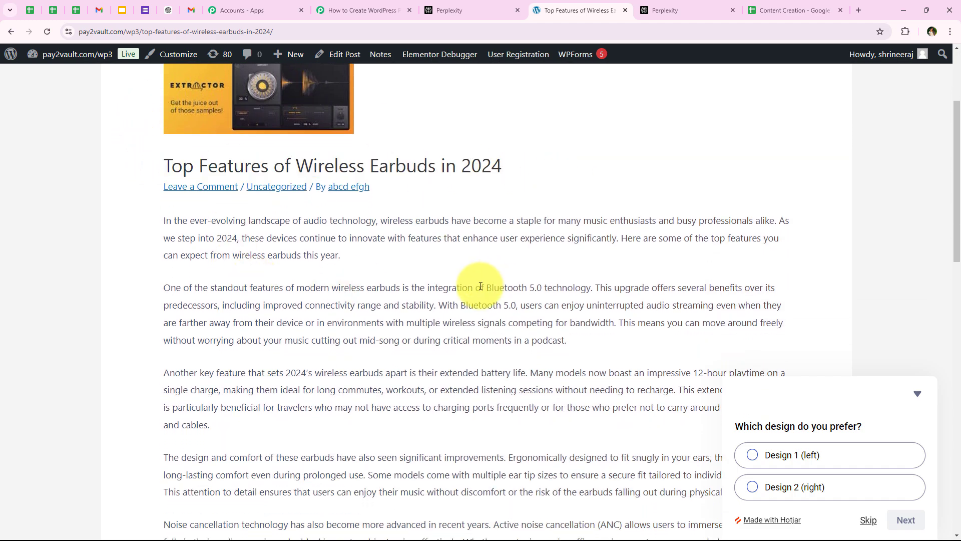
pyautogui.scroll(-7, 481, 286)
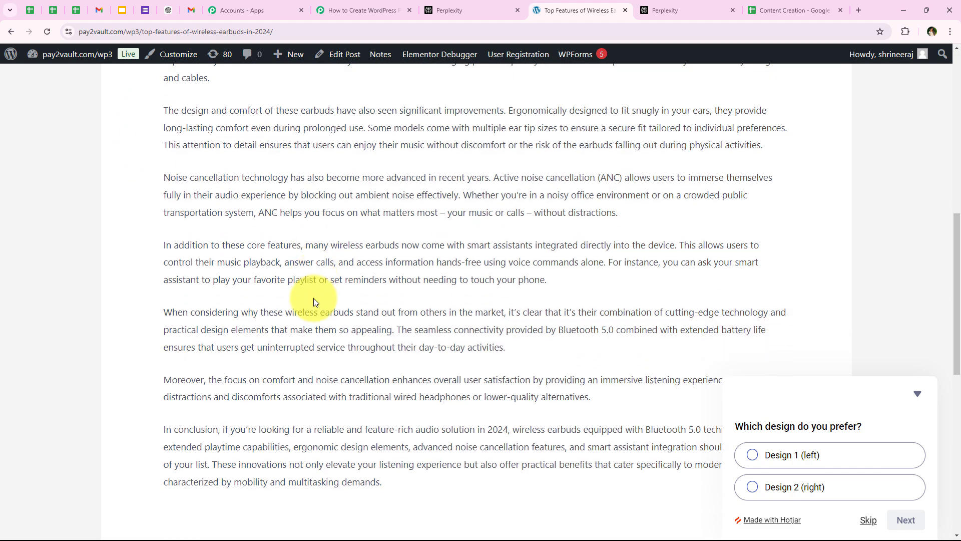
pyautogui.scroll(-1, 308, 300)
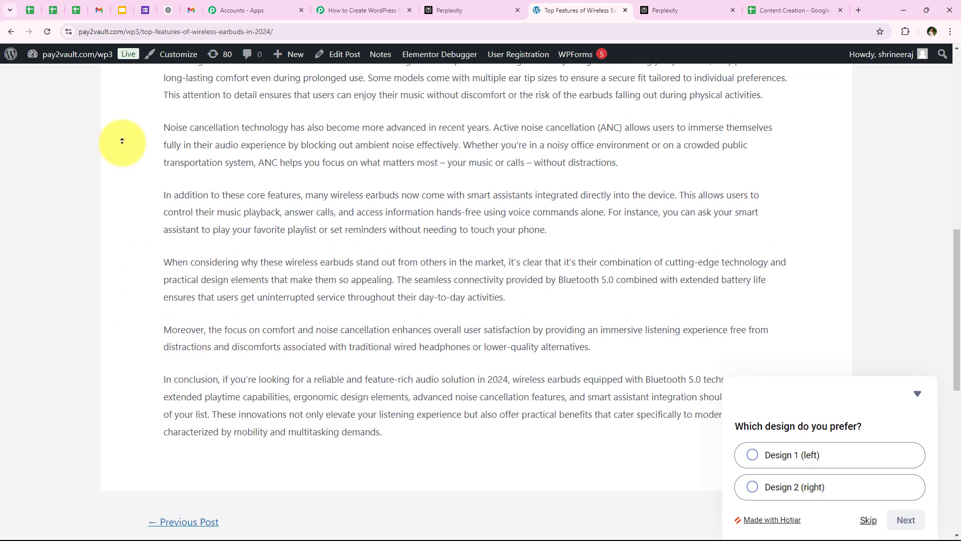
pyautogui.scroll(10, 121, 141)
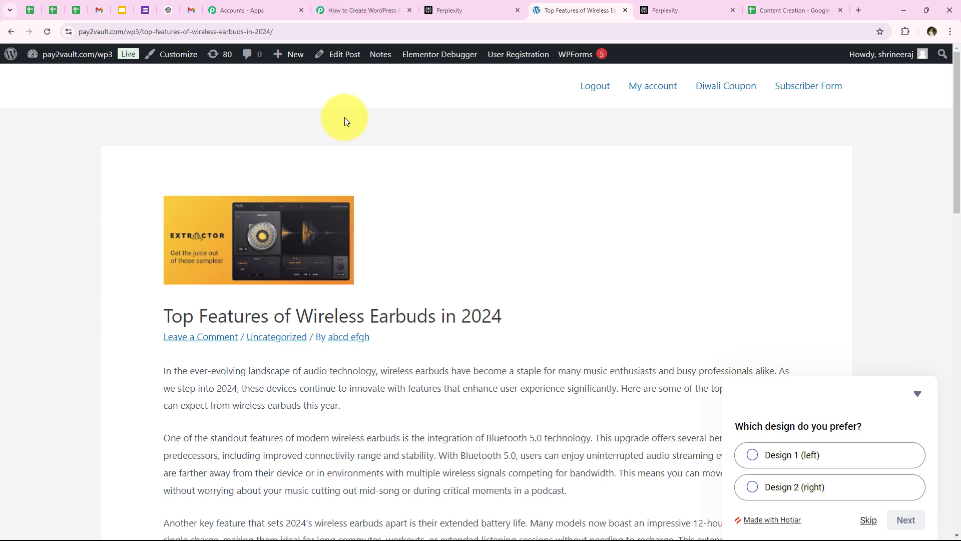
# Check the Generated Blog Post Link cell for Wireless Earbuds in the Content Creation spreadsheet and return to the Pabbly Connect workflow
pyautogui.click(366, 9)
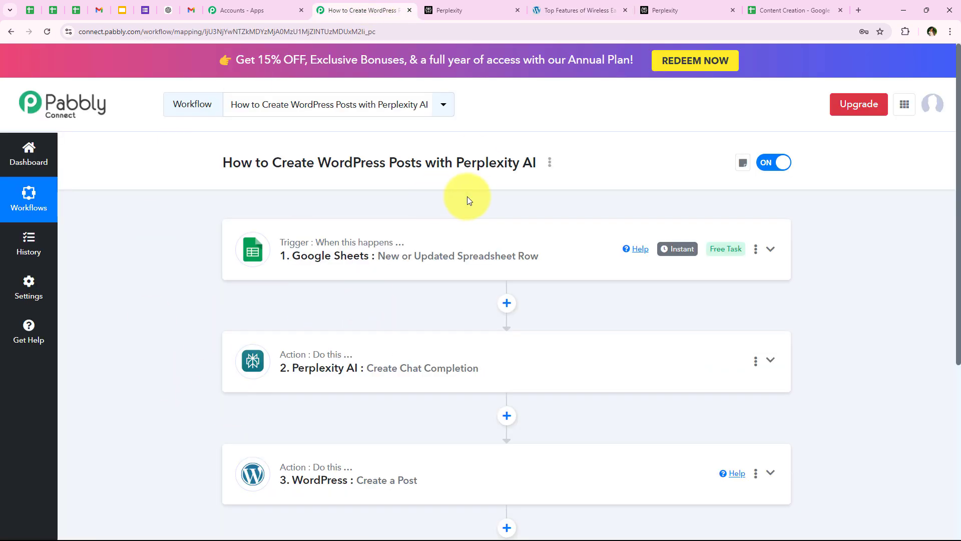
pyautogui.click(788, 10)
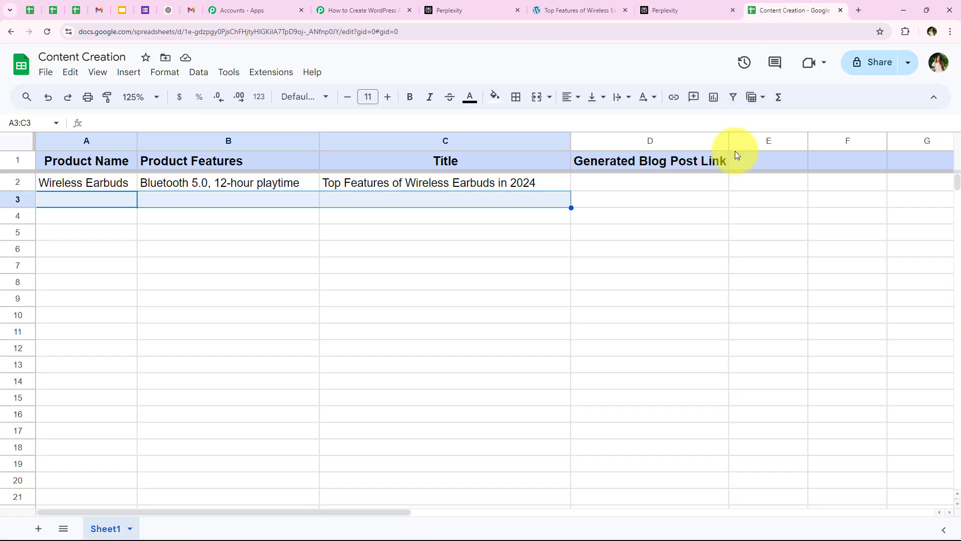
pyautogui.click(614, 188)
pyautogui.click(361, 10)
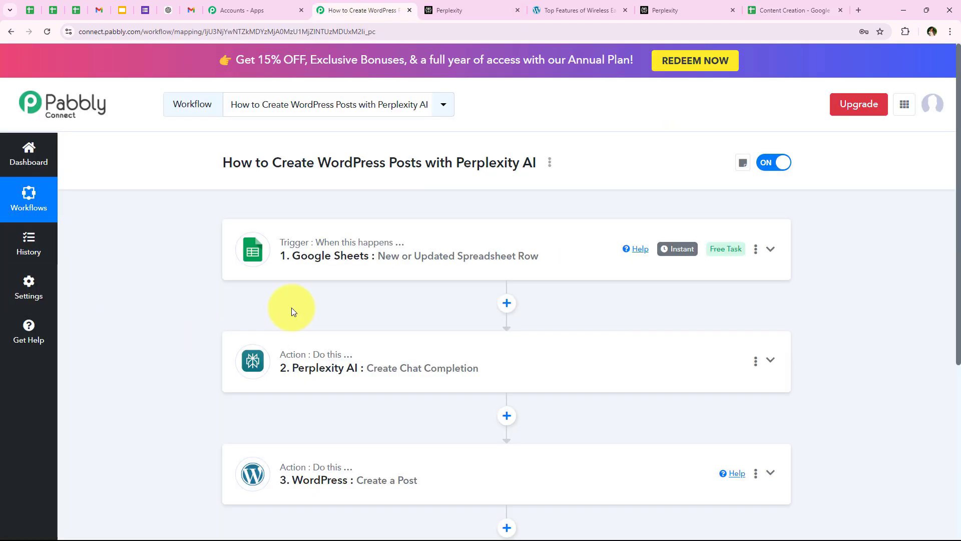
# Add an action step after the WordPress step and choose Google Sheets as its app, searching for "Google"
pyautogui.scroll(-3, 280, 429)
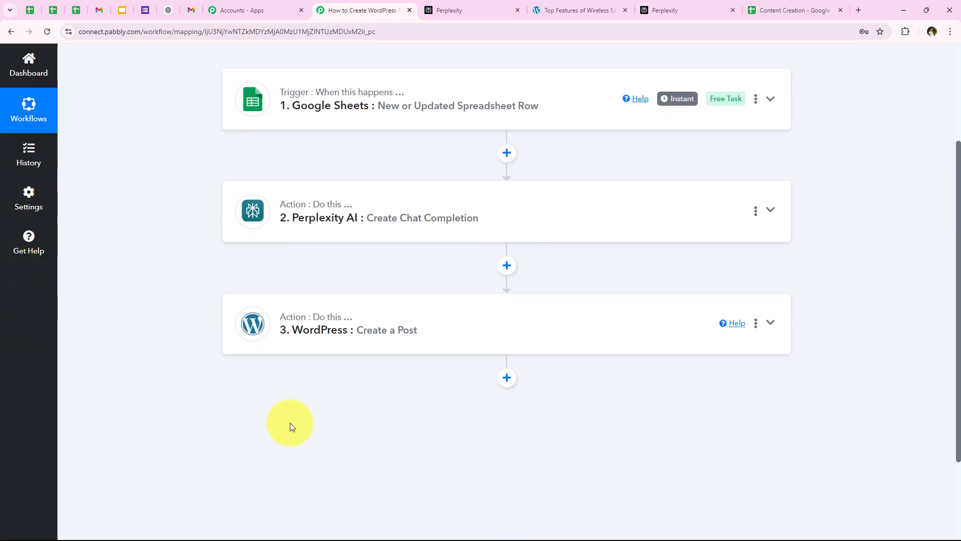
pyautogui.click(506, 378)
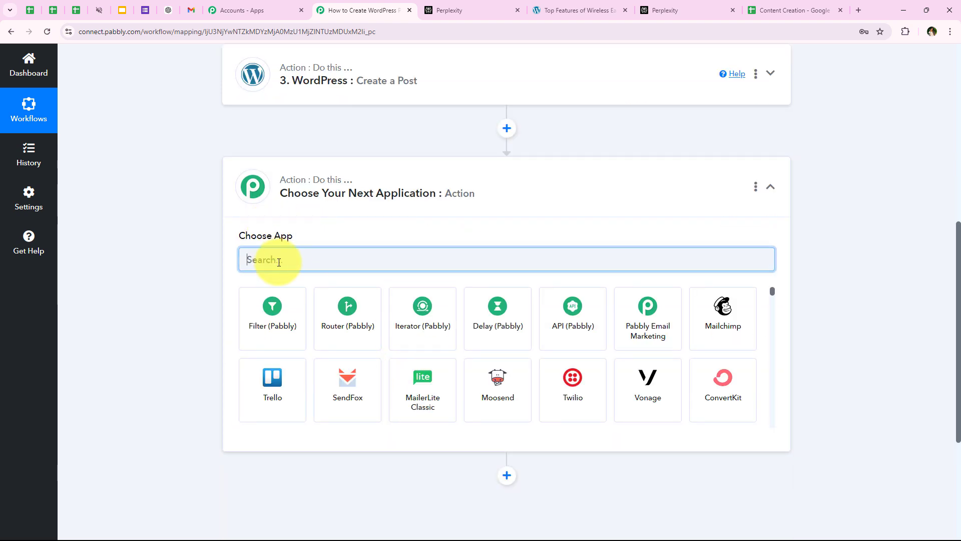
pyautogui.write('Googl')
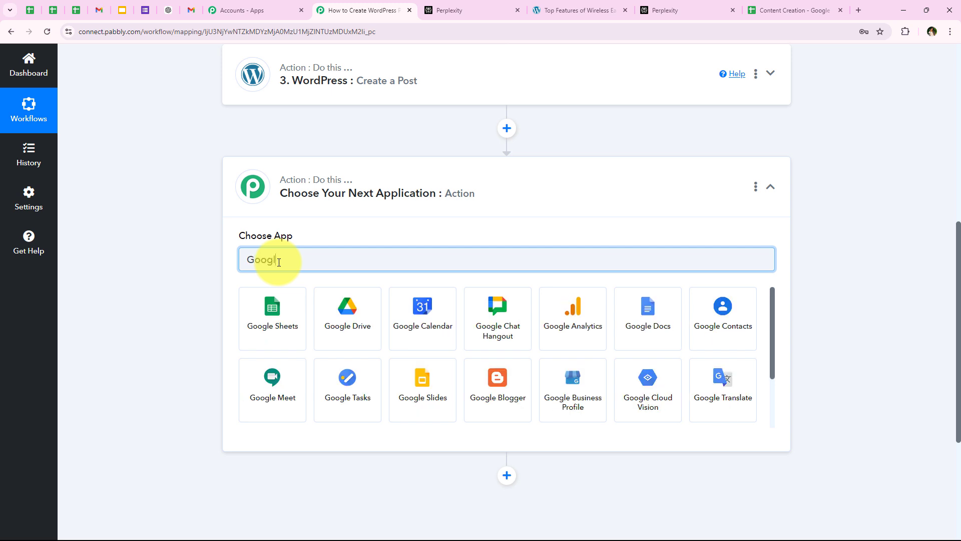
pyautogui.write('e')
pyautogui.click(272, 313)
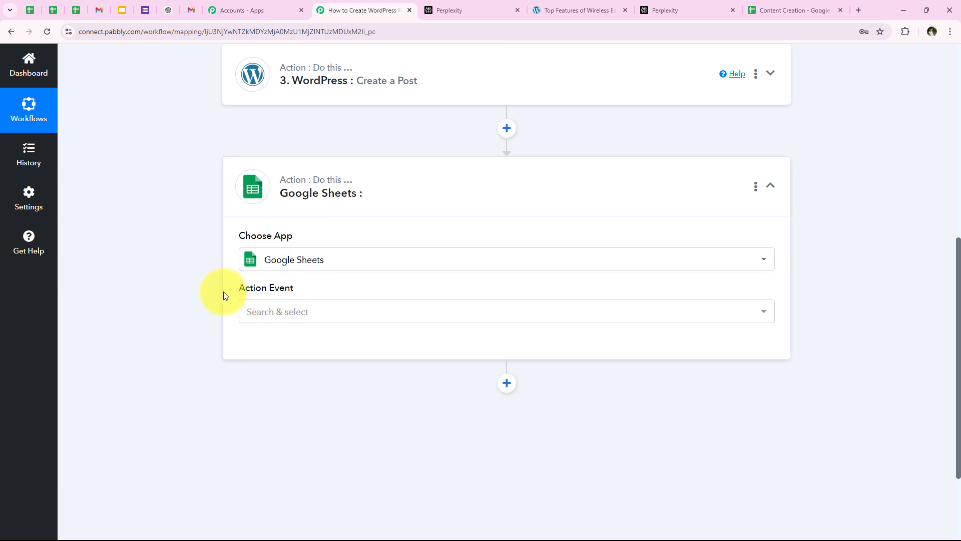
# Set the action event of the new Google Sheets step to Update Cell Value
pyautogui.moveTo(223, 292); pyautogui.dragTo(295, 295)
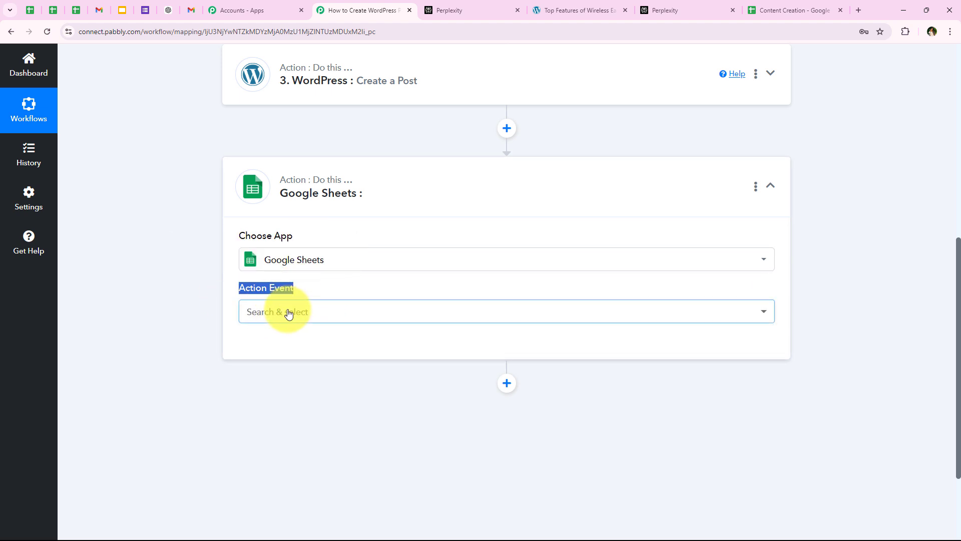
pyautogui.click(289, 312)
pyautogui.scroll(-1, 275, 193)
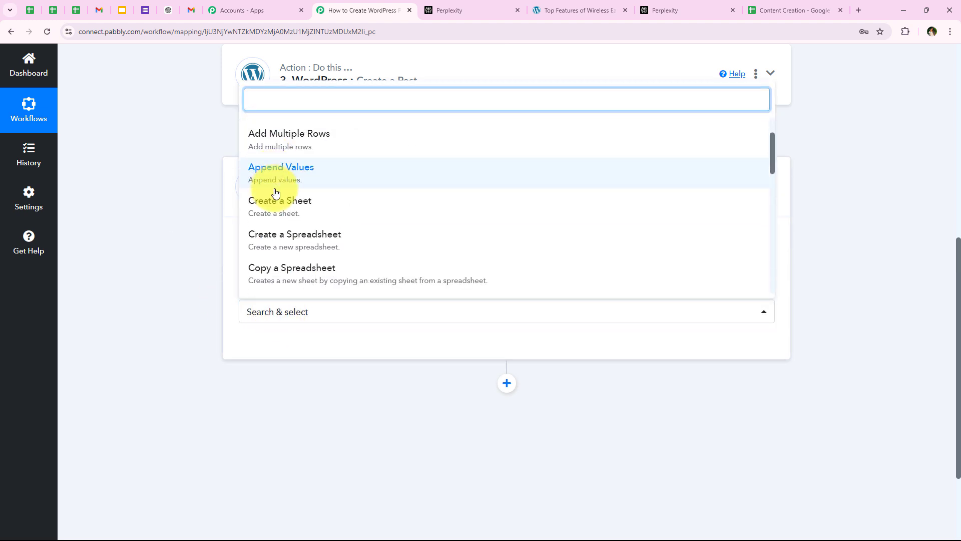
pyautogui.scroll(-7, 275, 192)
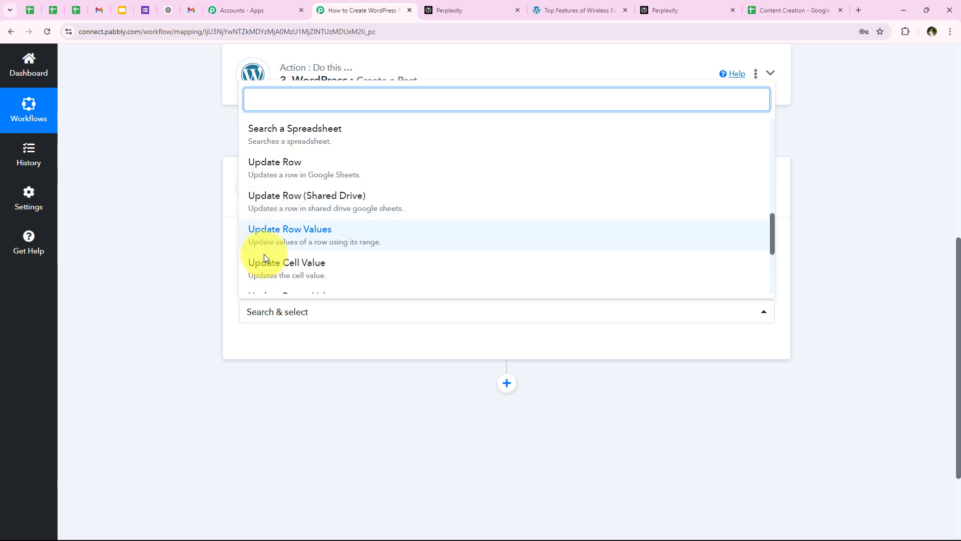
pyautogui.click(263, 261)
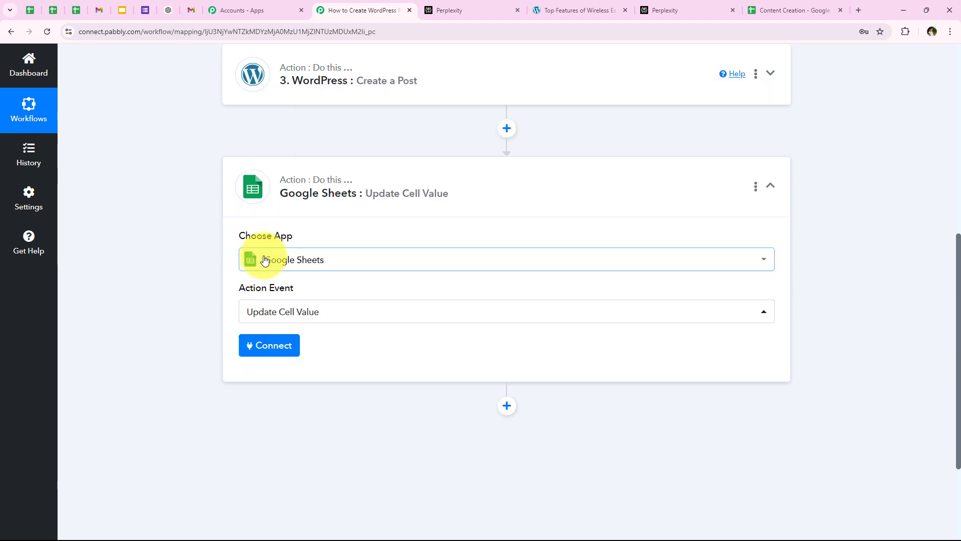
# Connect the Google Sheets step through the existing connection Google Sheets #57 and save it
pyautogui.click(274, 353)
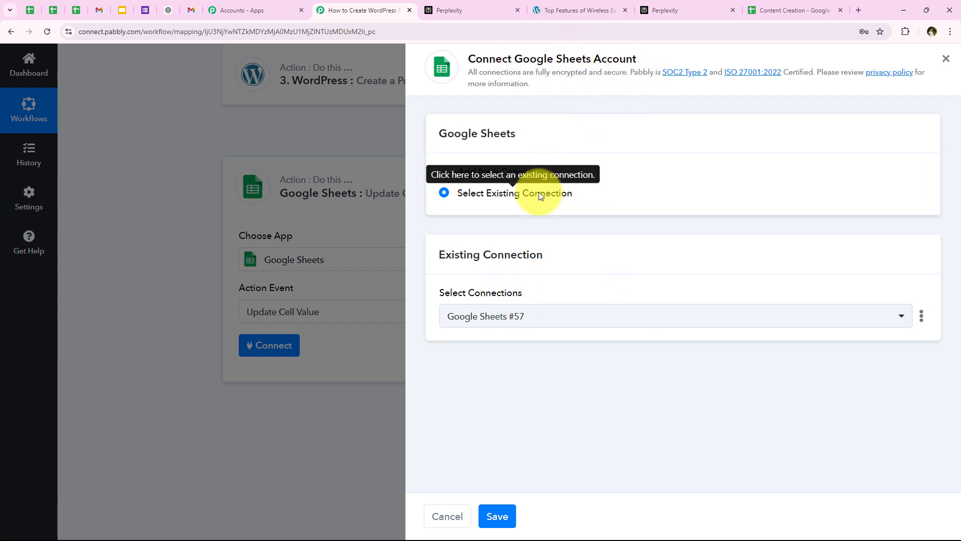
pyautogui.click(499, 193)
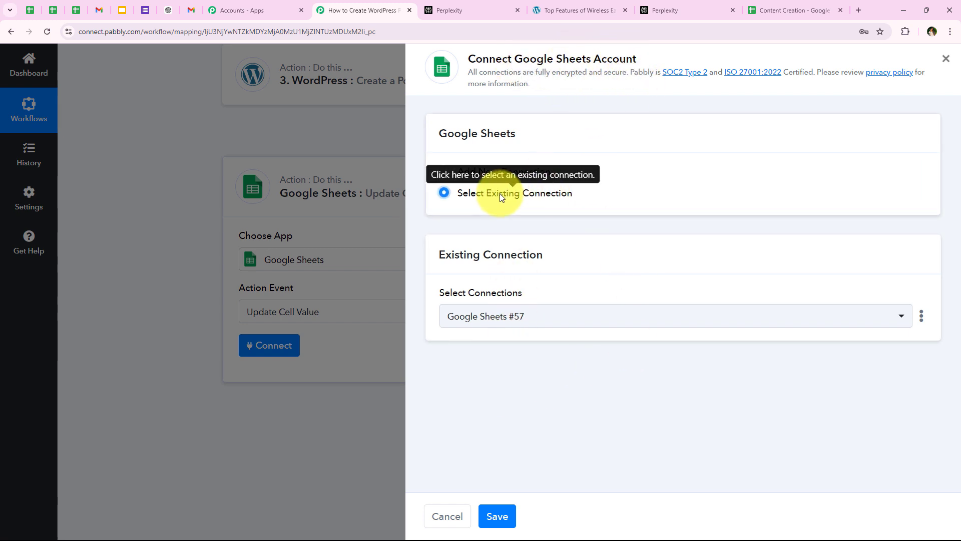
pyautogui.click(498, 516)
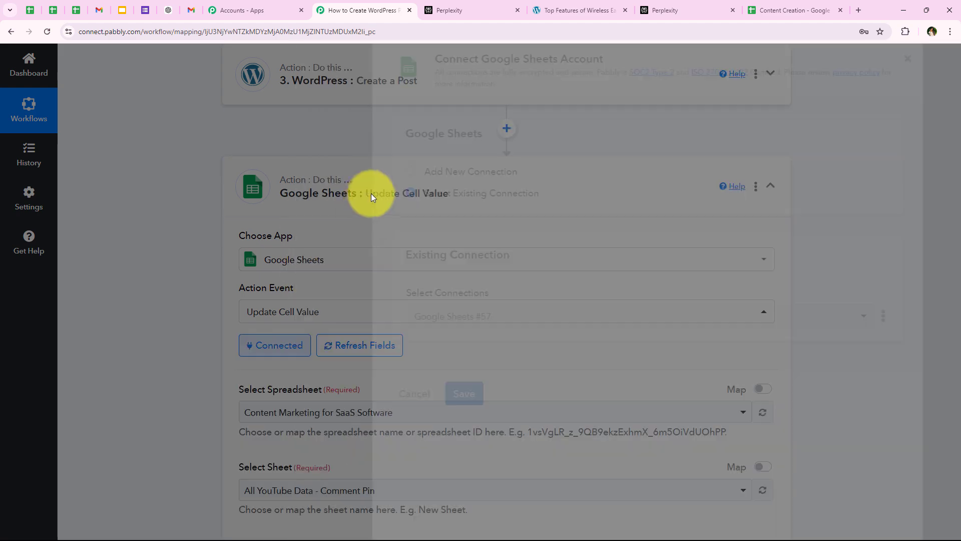
# Check the spreadsheet's name in Google Sheets and select Content Creation as the spreadsheet for the Update Cell Value step
pyautogui.scroll(-3, 255, 245)
pyautogui.scroll(1, 220, 224)
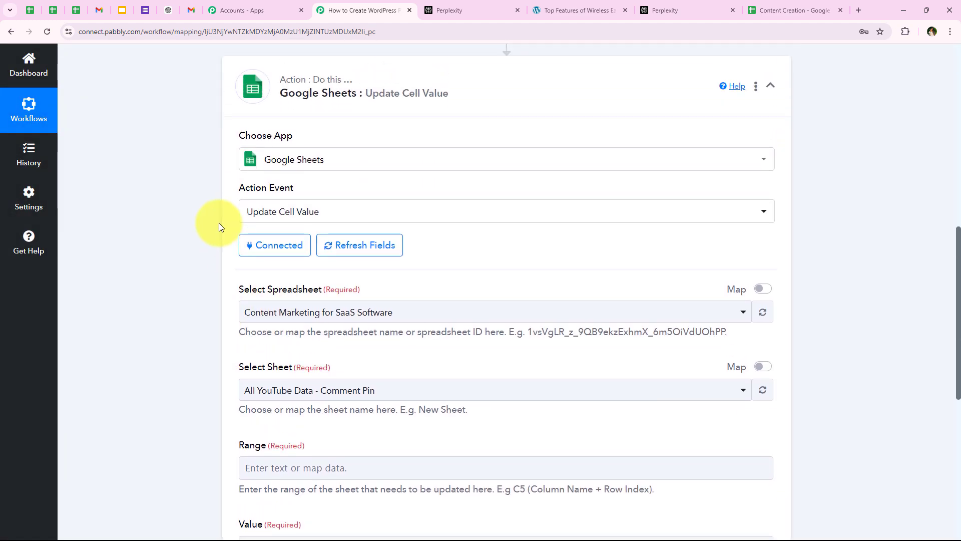
pyautogui.scroll(-2, 187, 236)
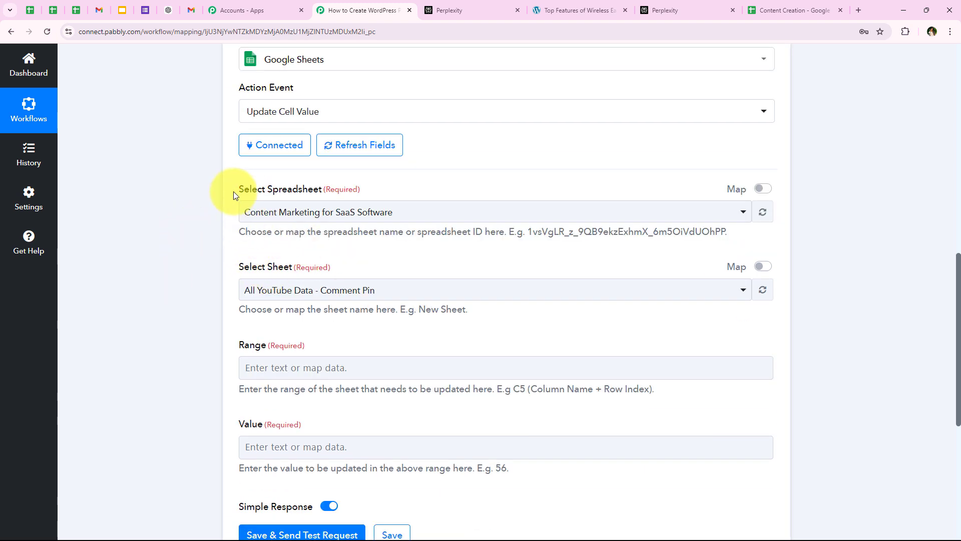
pyautogui.moveTo(319, 190); pyautogui.dragTo(208, 225)
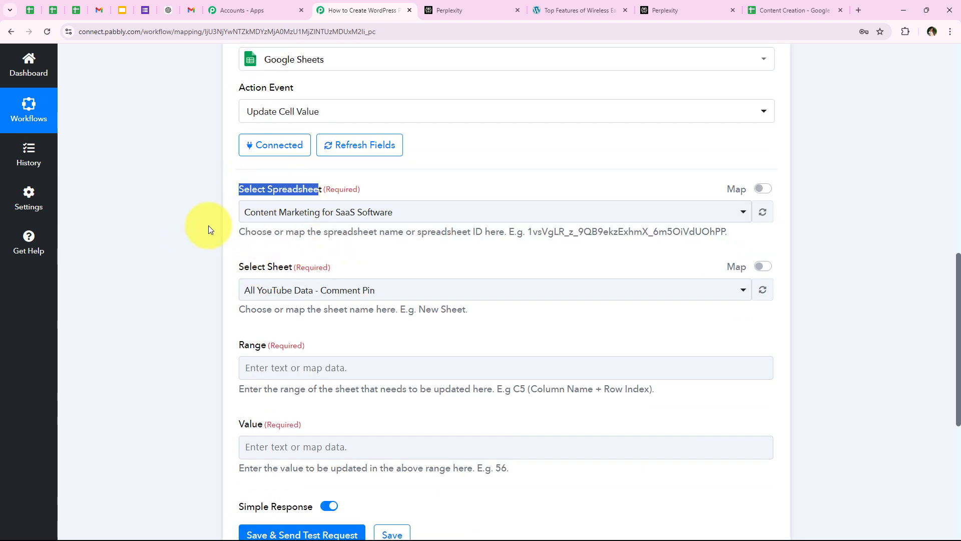
pyautogui.click(761, 14)
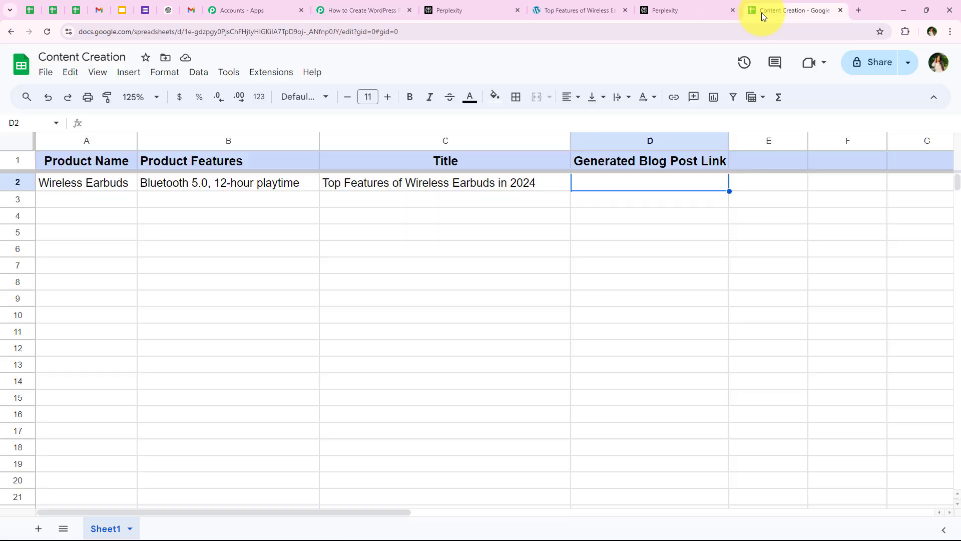
pyautogui.click(373, 10)
pyautogui.click(270, 213)
pyautogui.click(246, 293)
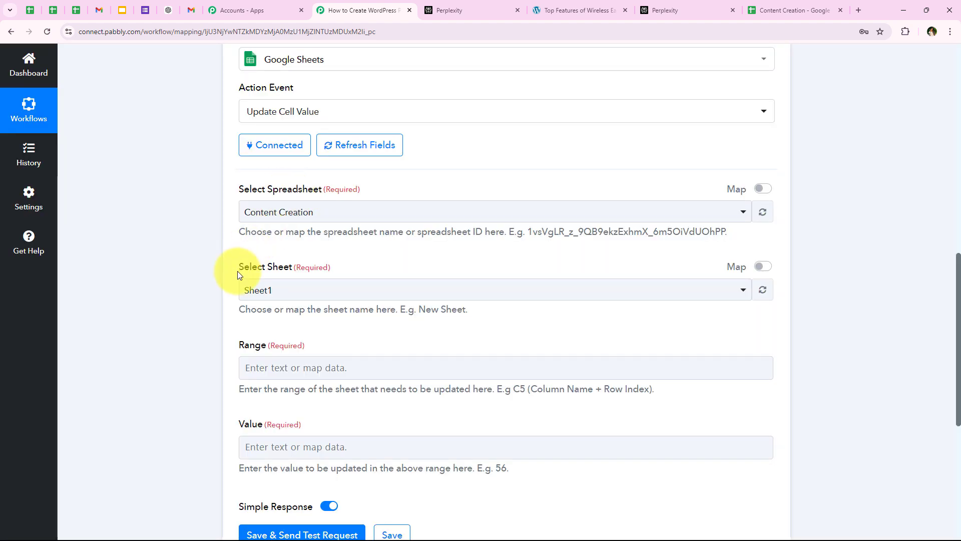
# Check the sheet's name in the Content Creation spreadsheet and select Sheet1 as the sheet to update
pyautogui.moveTo(237, 271); pyautogui.dragTo(294, 268)
pyautogui.click(260, 287)
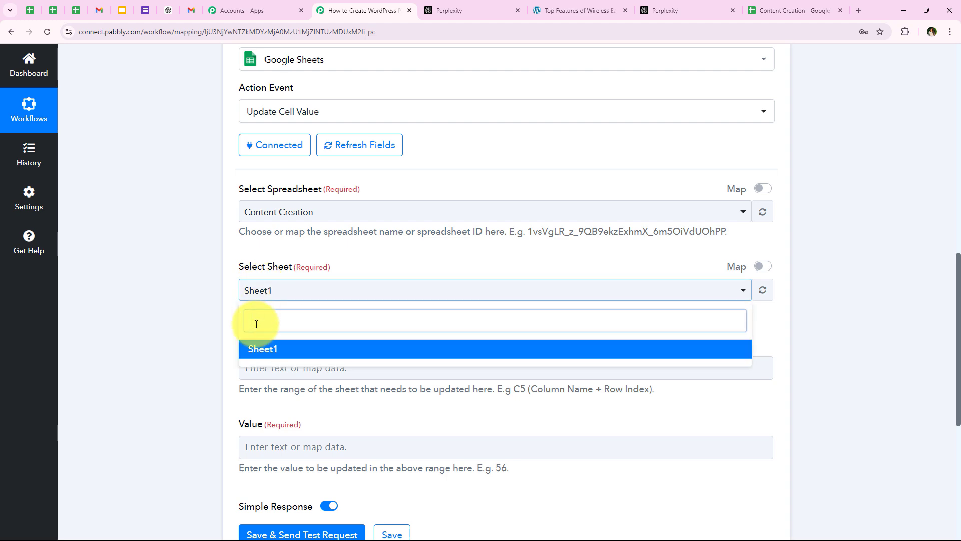
pyautogui.click(770, 14)
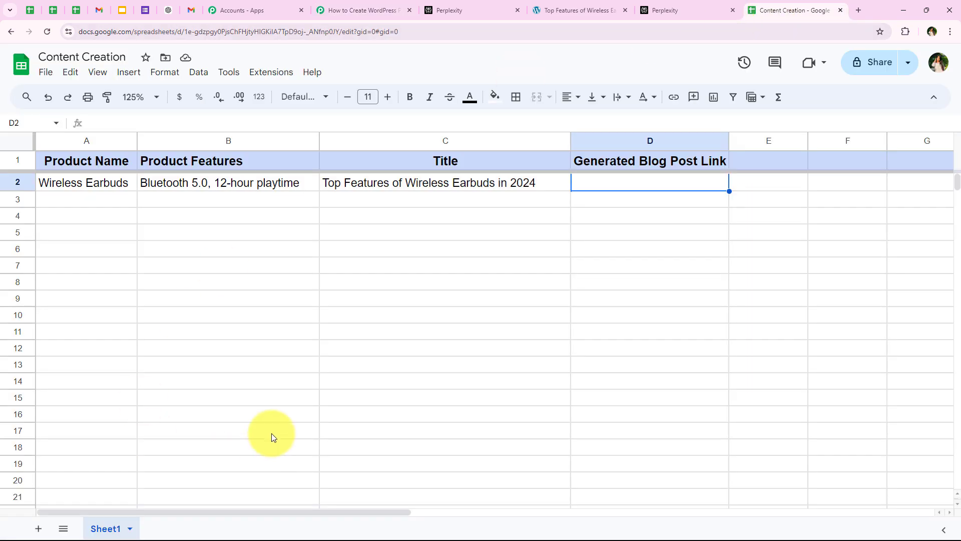
pyautogui.click(361, 10)
pyautogui.click(253, 349)
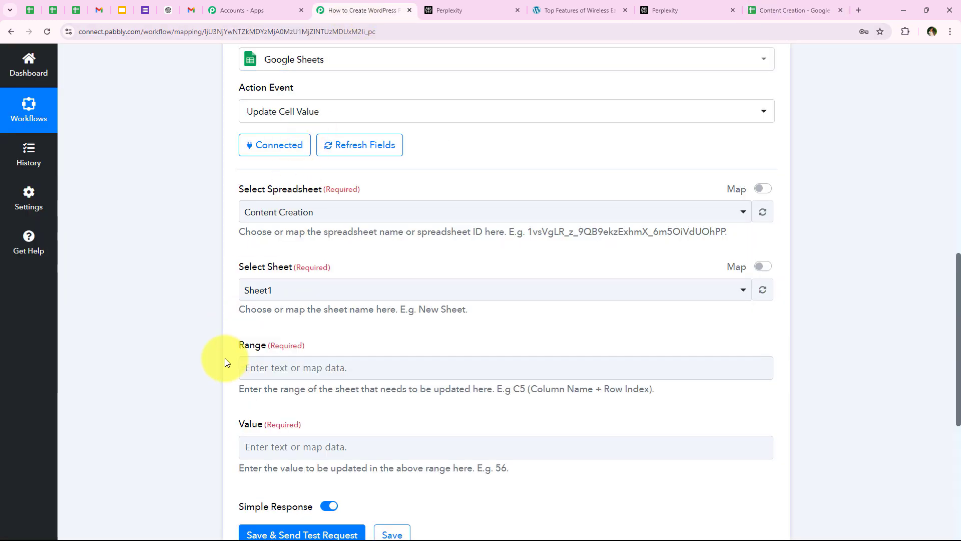
# Read the Range field's format hint and examine which column and rows of the Content Creation spreadsheet take the Generated Blog Post Link
pyautogui.scroll(-2, 224, 359)
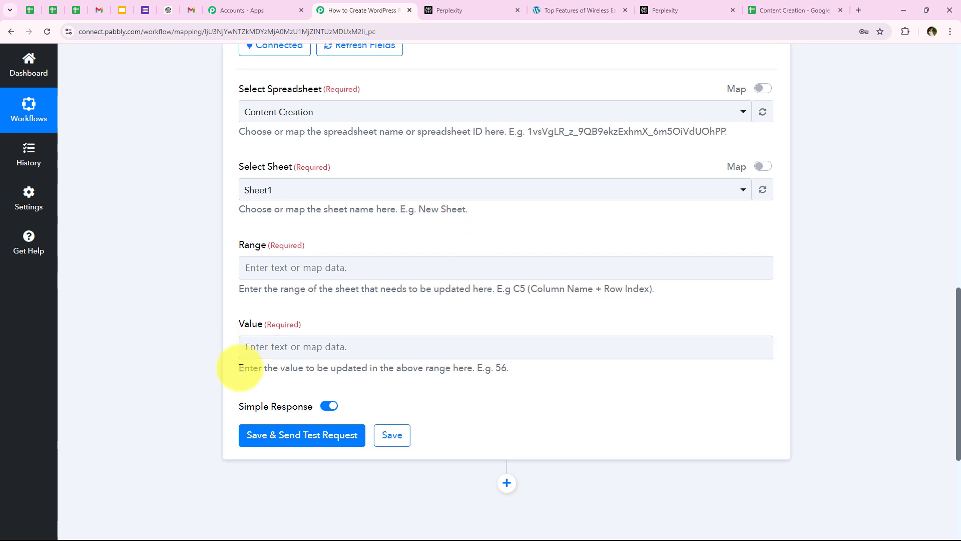
pyautogui.moveTo(239, 289); pyautogui.dragTo(545, 289)
pyautogui.click(545, 289)
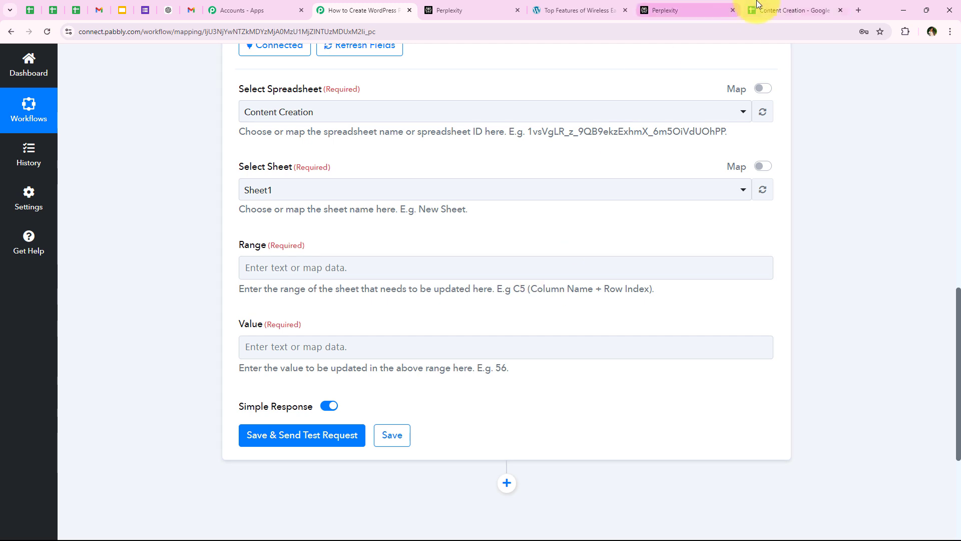
pyautogui.click(791, 10)
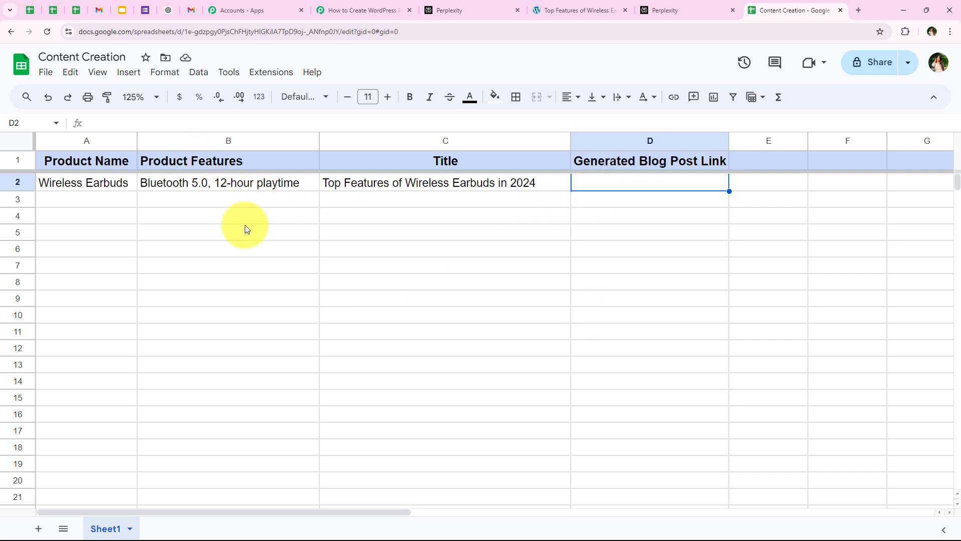
pyautogui.click(78, 180)
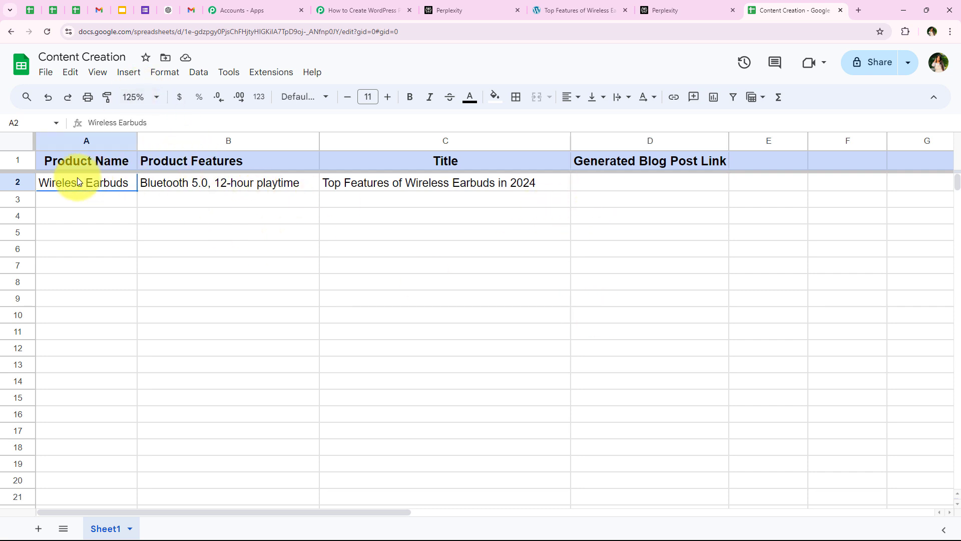
pyautogui.click(647, 189)
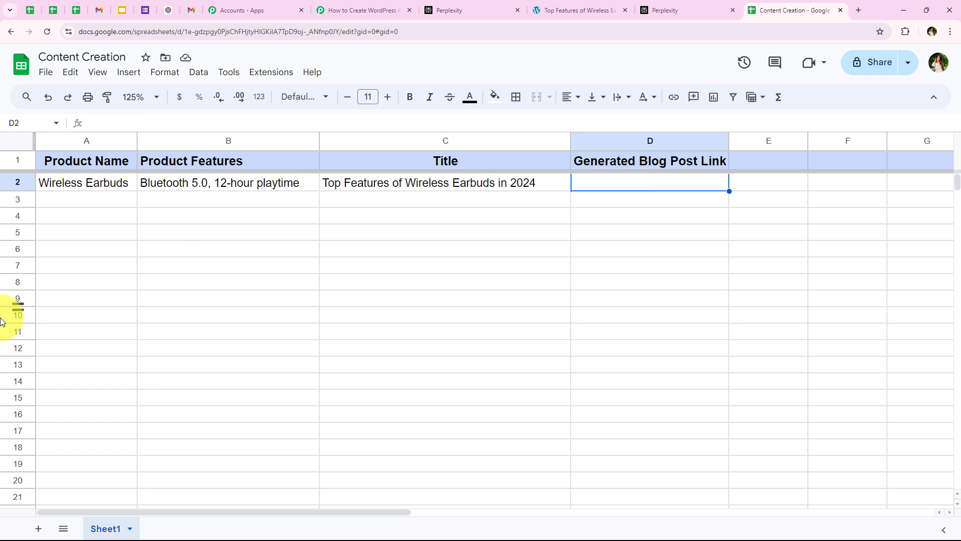
pyautogui.click(98, 201)
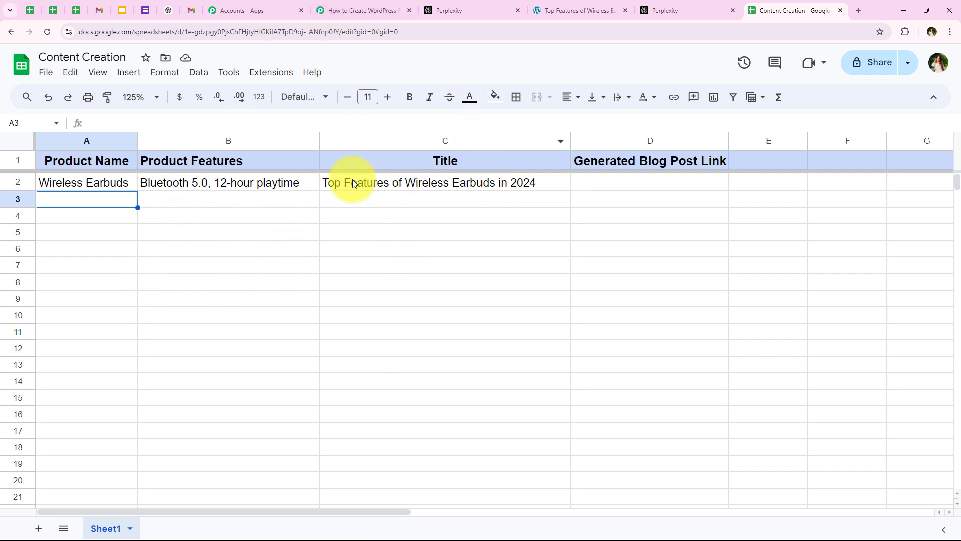
pyautogui.click(623, 202)
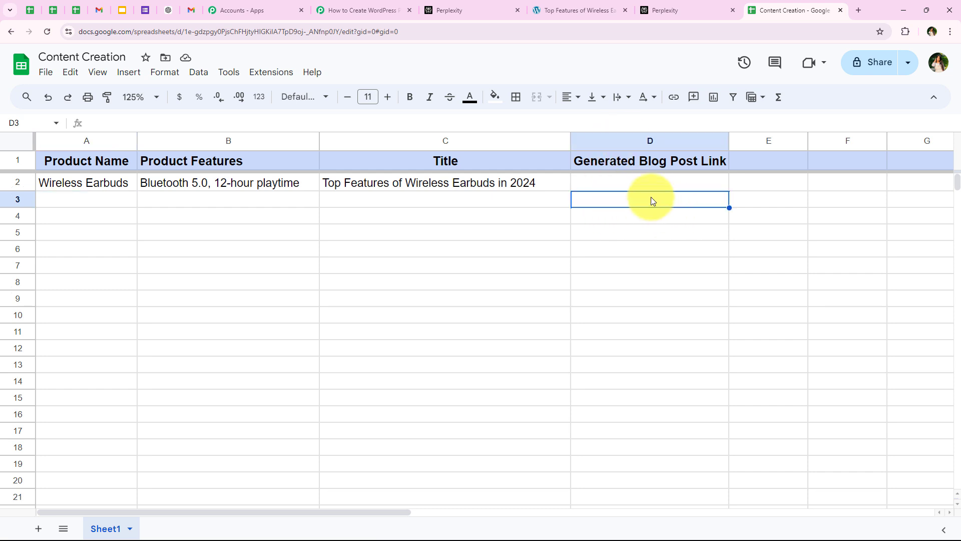
pyautogui.click(645, 218)
pyautogui.click(643, 236)
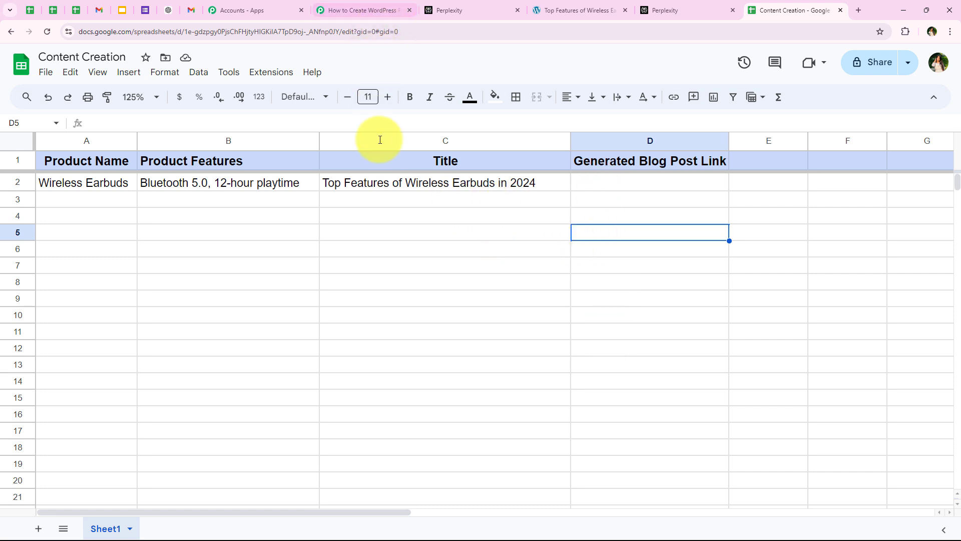
pyautogui.click(368, 9)
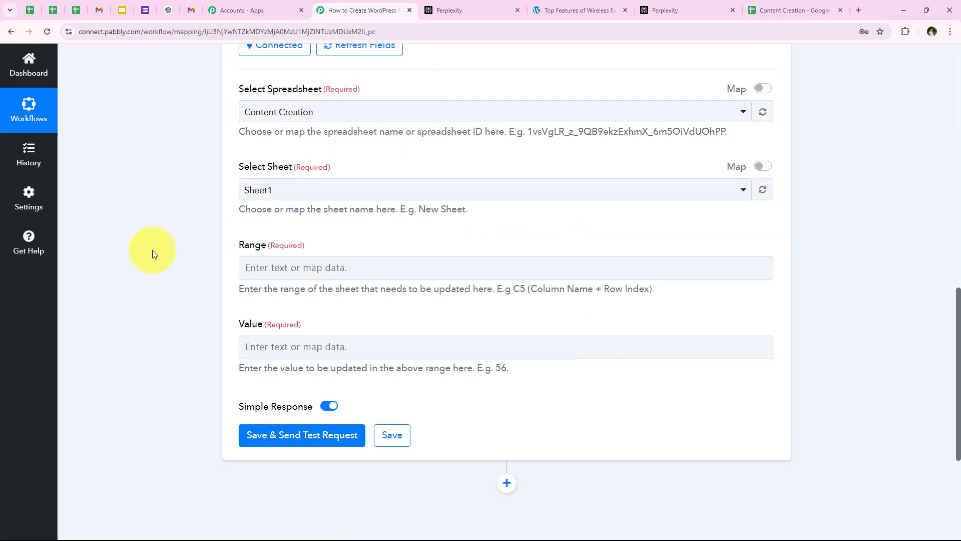
# Set the range to D followed by the mapped RowIndex from the Google Sheets trigger, searching the previous steps' data for "row"
pyautogui.click(268, 245)
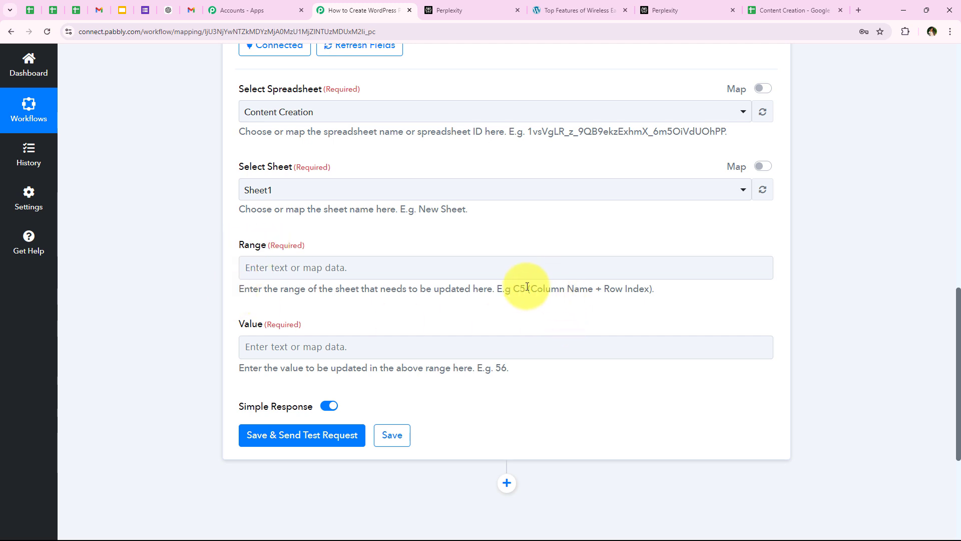
pyautogui.click(275, 275)
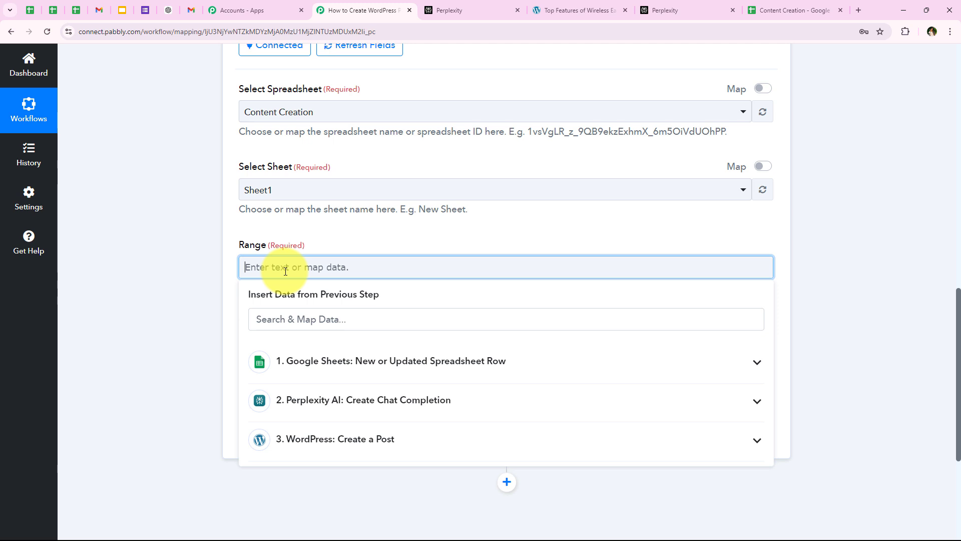
pyautogui.write('D')
pyautogui.click(115, 273)
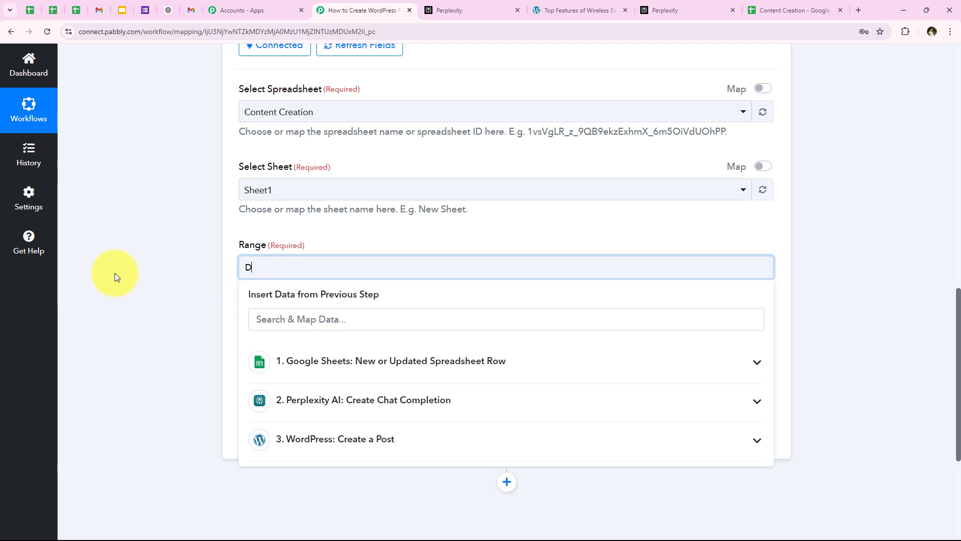
pyautogui.moveTo(604, 288); pyautogui.dragTo(649, 287)
pyautogui.click(801, 9)
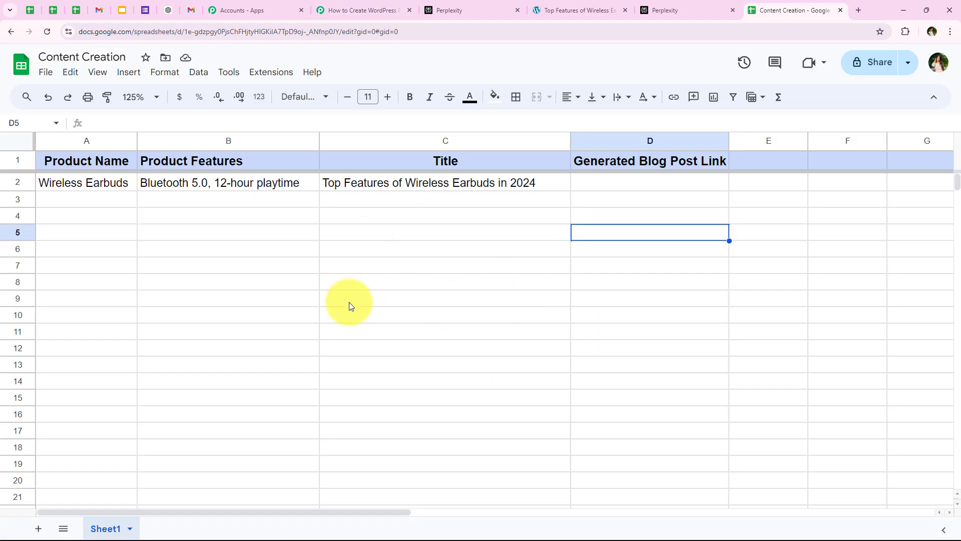
pyautogui.click(361, 9)
pyautogui.click(317, 266)
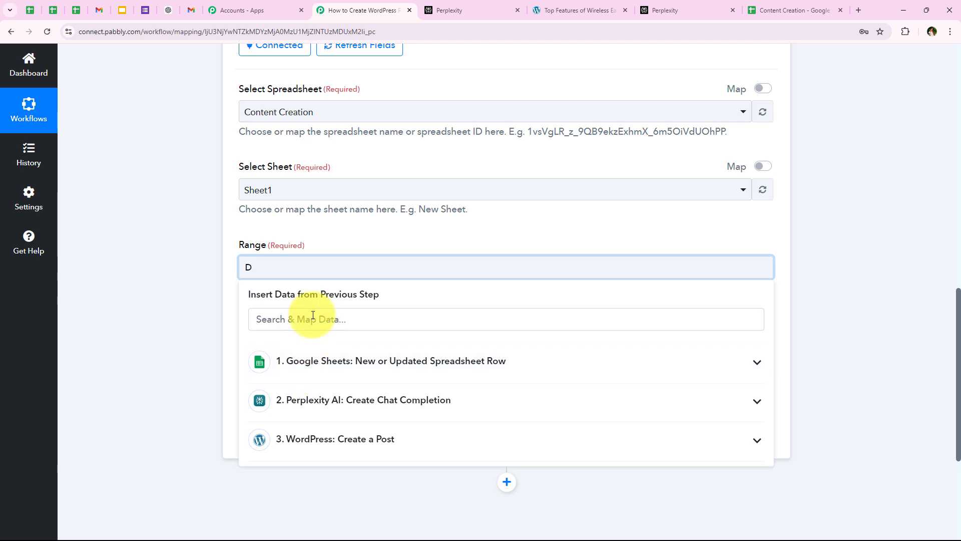
pyautogui.click(312, 319)
pyautogui.write('row')
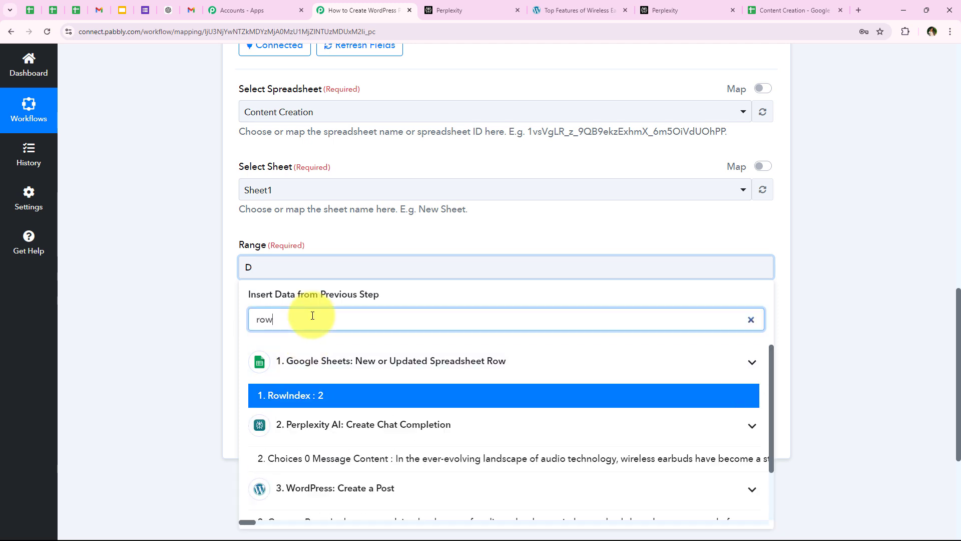
pyautogui.click(307, 407)
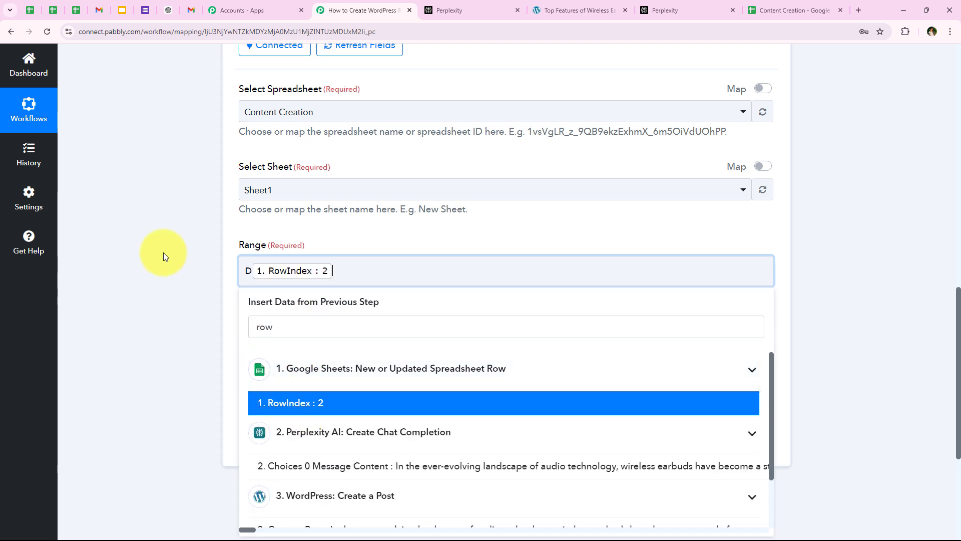
pyautogui.click(163, 252)
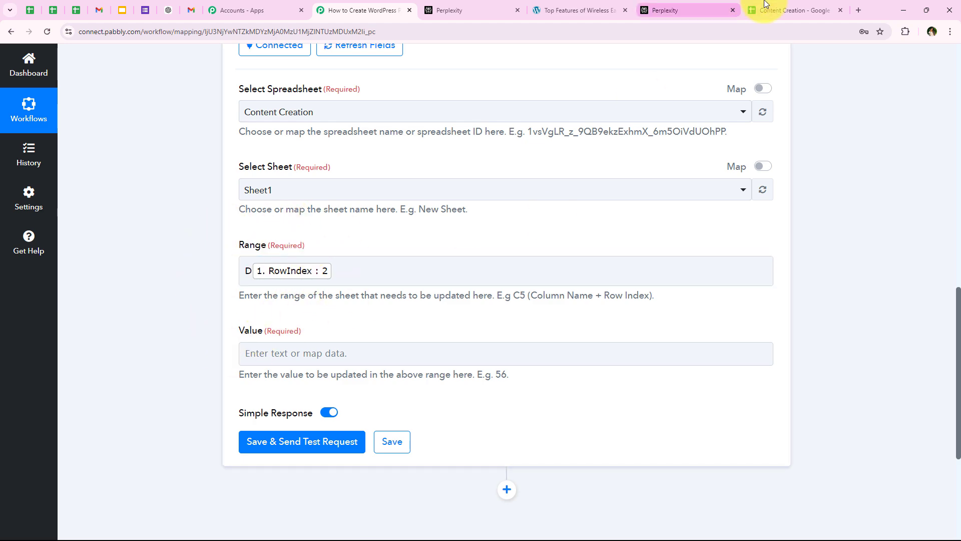
# Map the WordPress post's Link as the value to update, searching the previous steps' data for "link", and save and send a test request
pyautogui.click(781, 10)
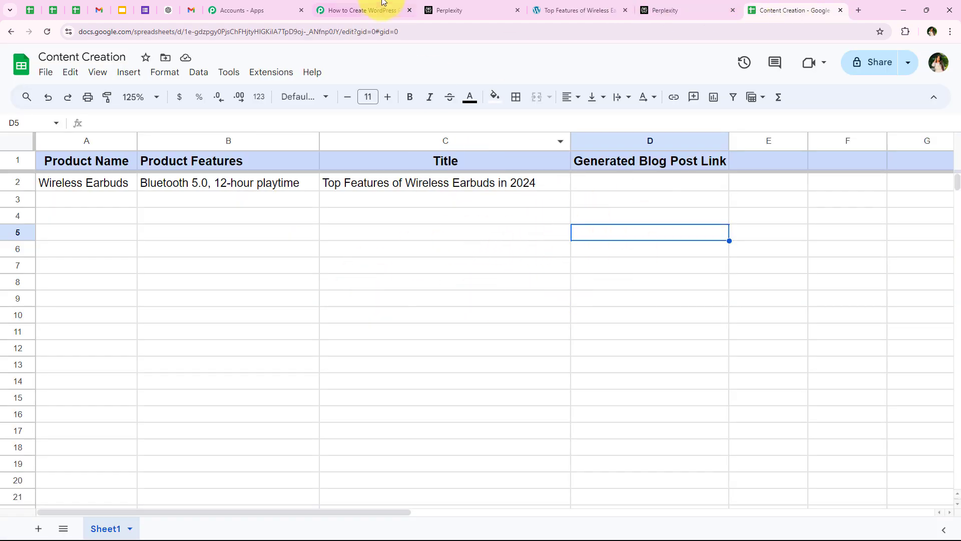
pyautogui.click(370, 10)
pyautogui.scroll(-1, 200, 351)
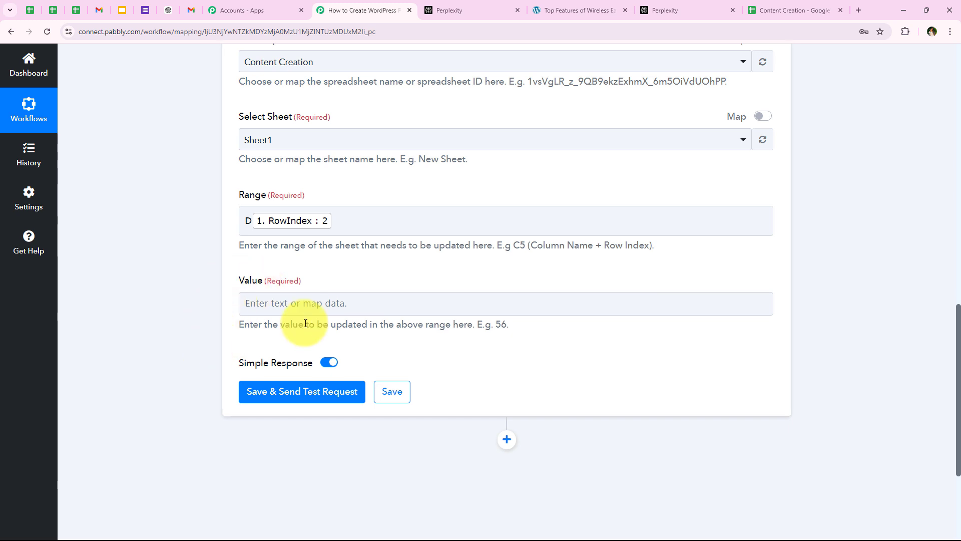
pyautogui.click(300, 303)
pyautogui.click(300, 258)
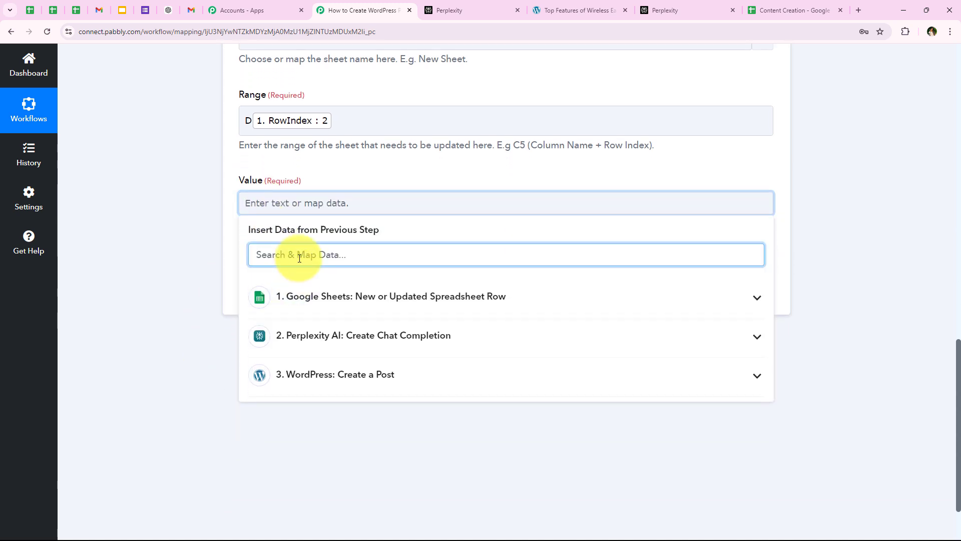
pyautogui.write('link')
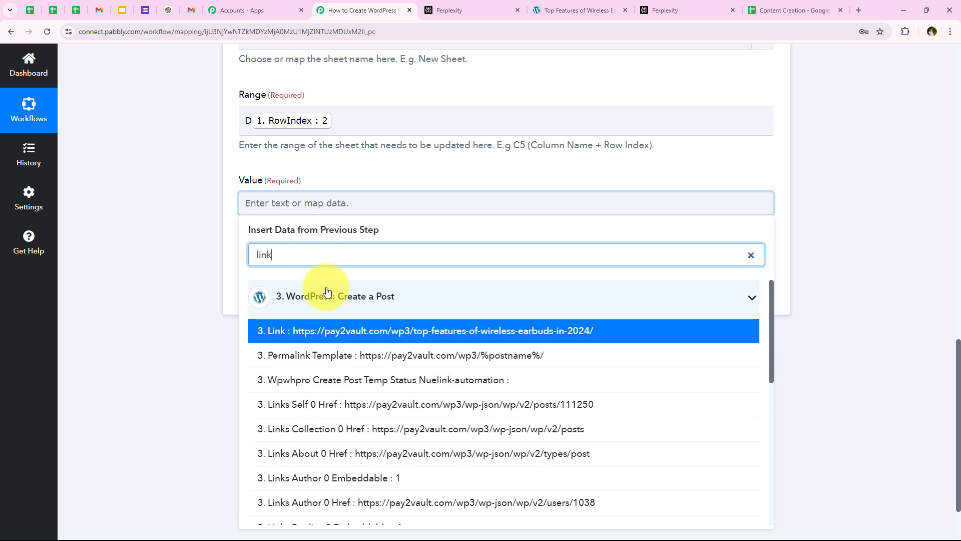
pyautogui.click(594, 332)
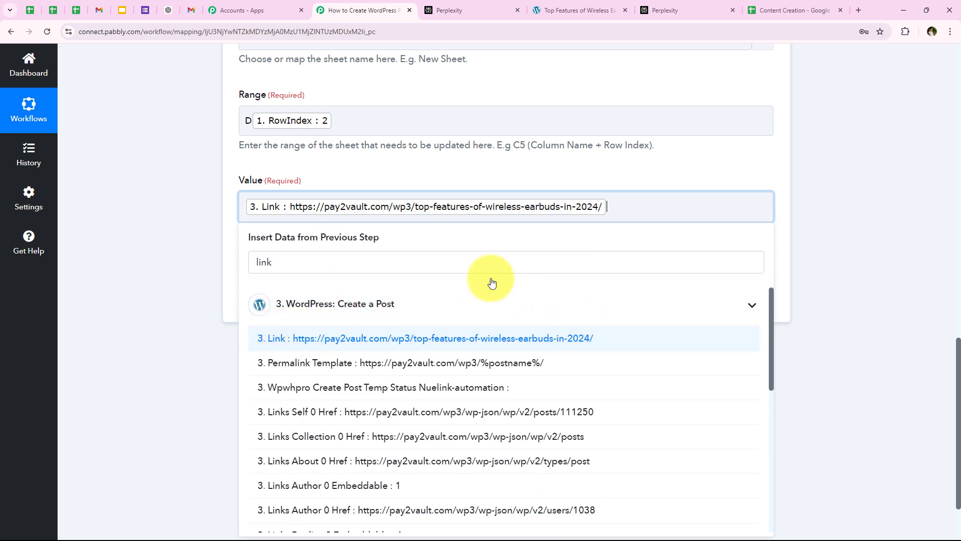
pyautogui.click(126, 218)
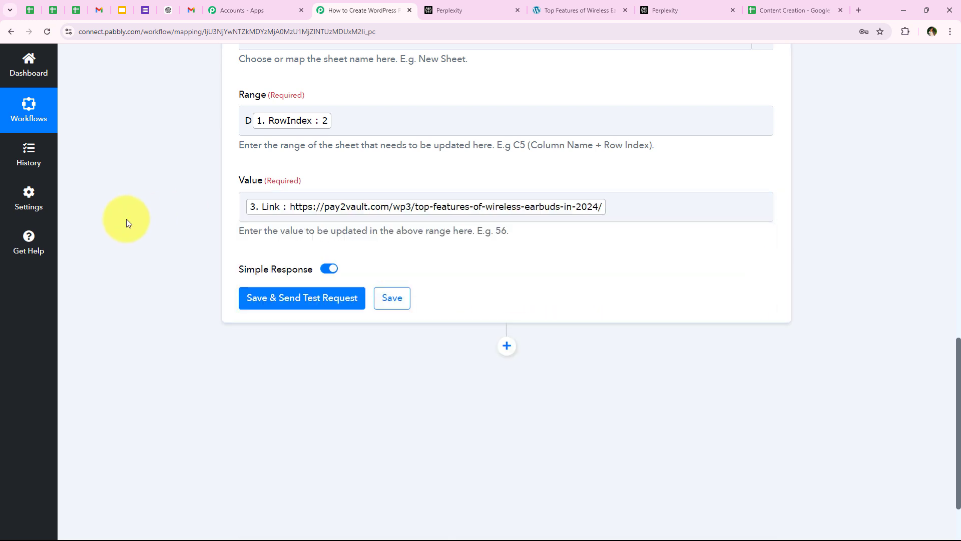
pyautogui.click(289, 296)
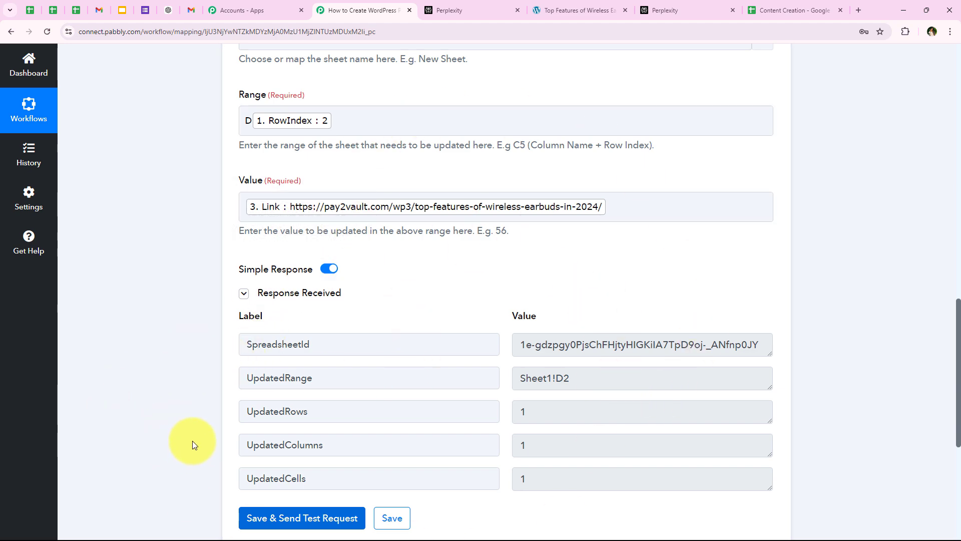
# Check the Content Creation spreadsheet in Google Sheets for the blog post link and fit column D's width to it
pyautogui.scroll(15, 175, 323)
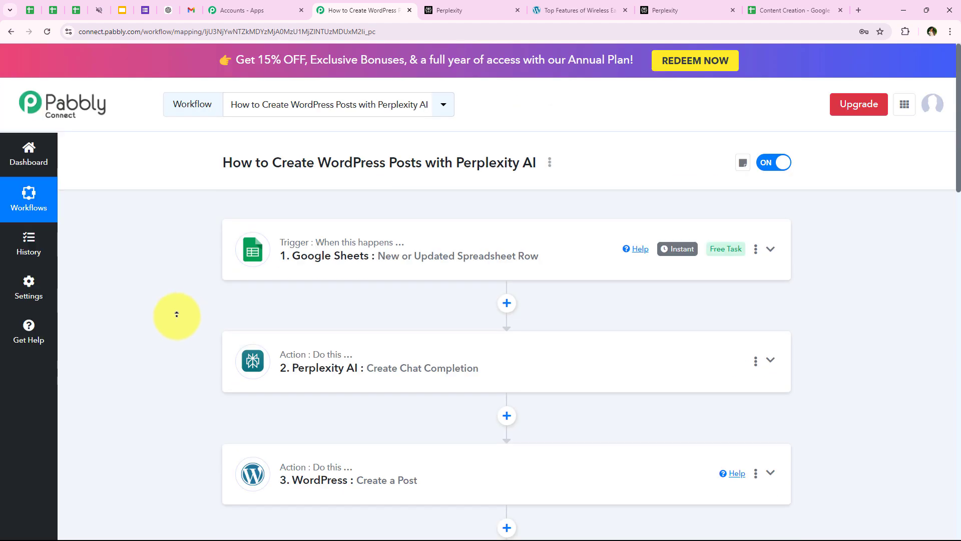
pyautogui.scroll(-4, 351, 514)
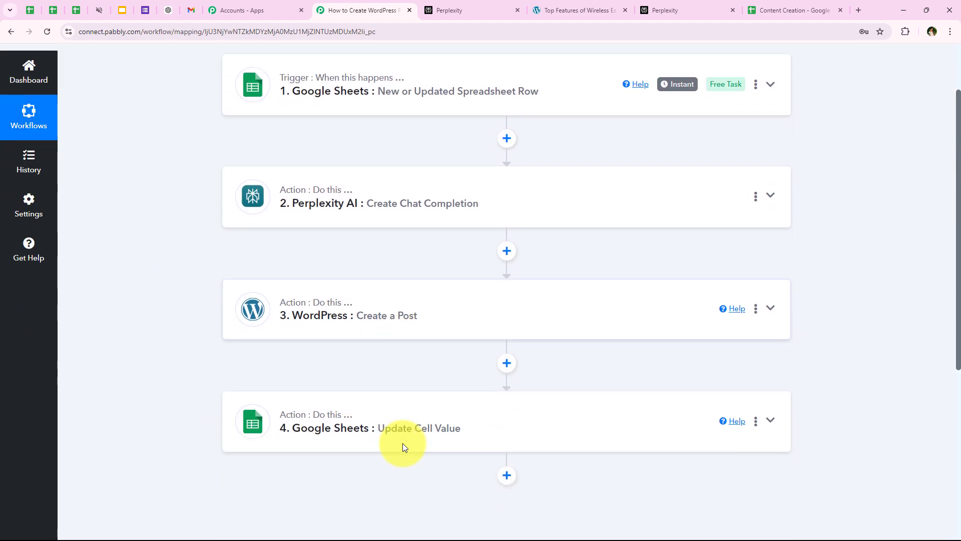
pyautogui.scroll(2, 350, 133)
pyautogui.click(793, 10)
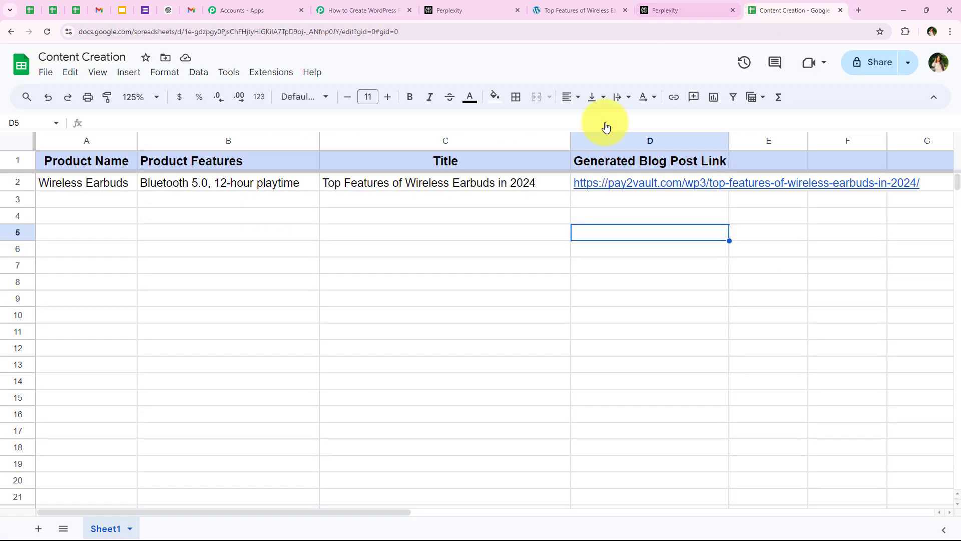
pyautogui.doubleClick(729, 141)
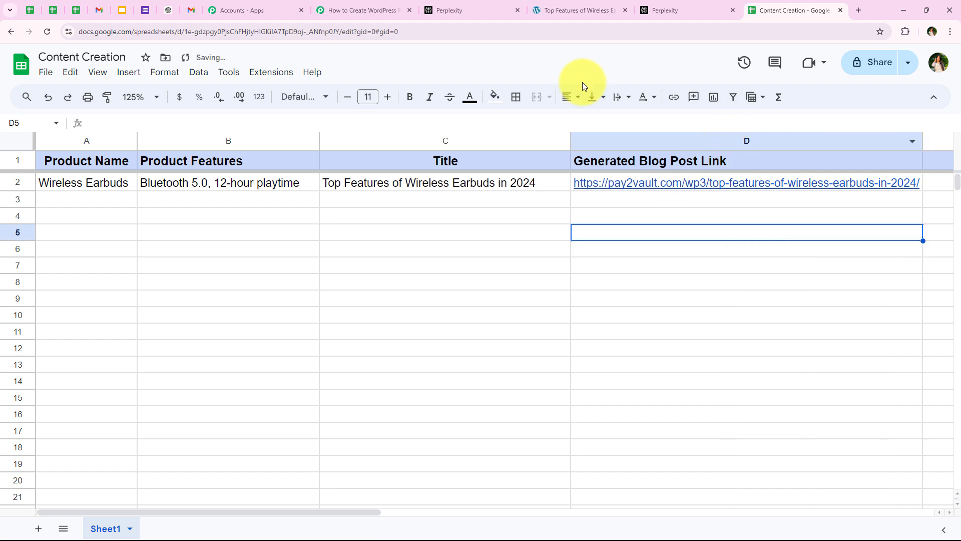
# Open the generated Wireless Earbuds blog post link from cell D2 and read through the published post
pyautogui.click(666, 187)
pyautogui.click(668, 206)
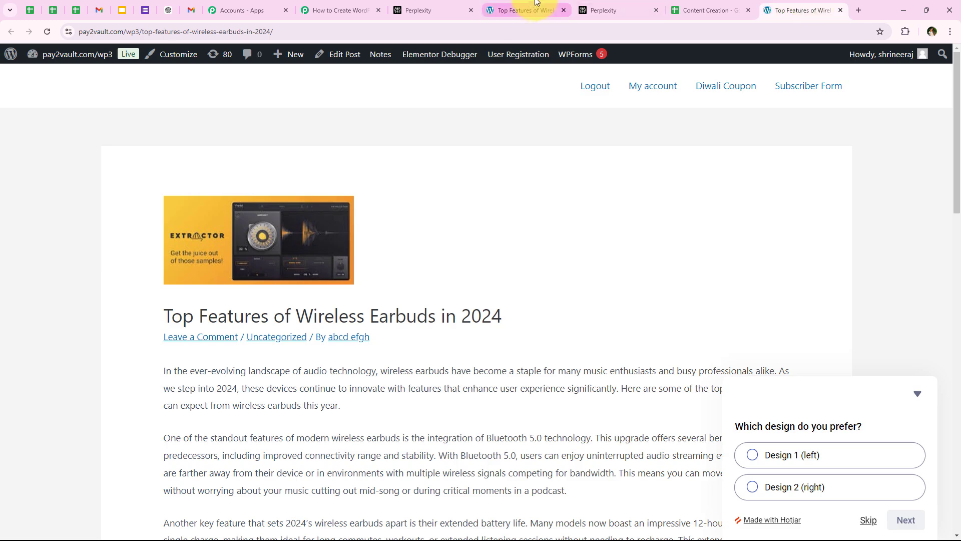
pyautogui.scroll(-7, 367, 267)
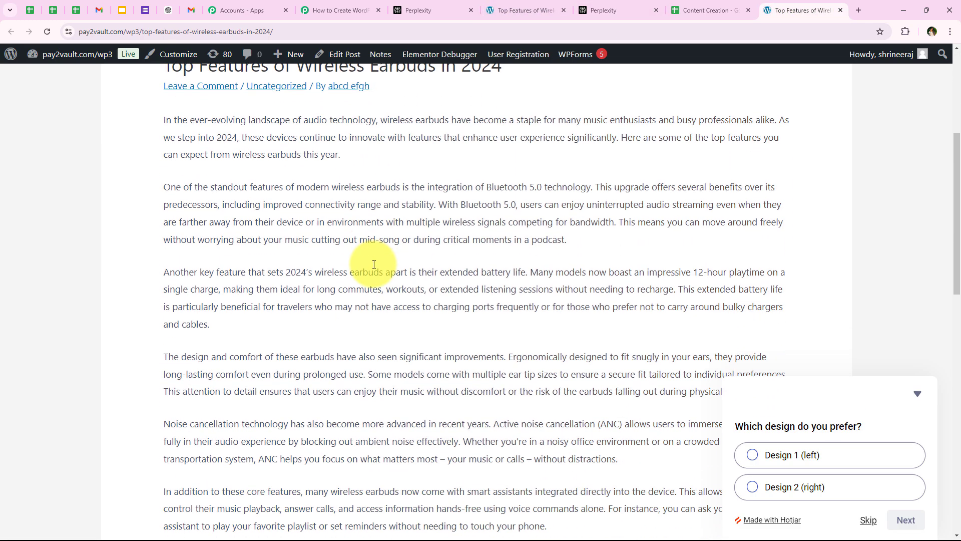
pyautogui.scroll(5, 275, 279)
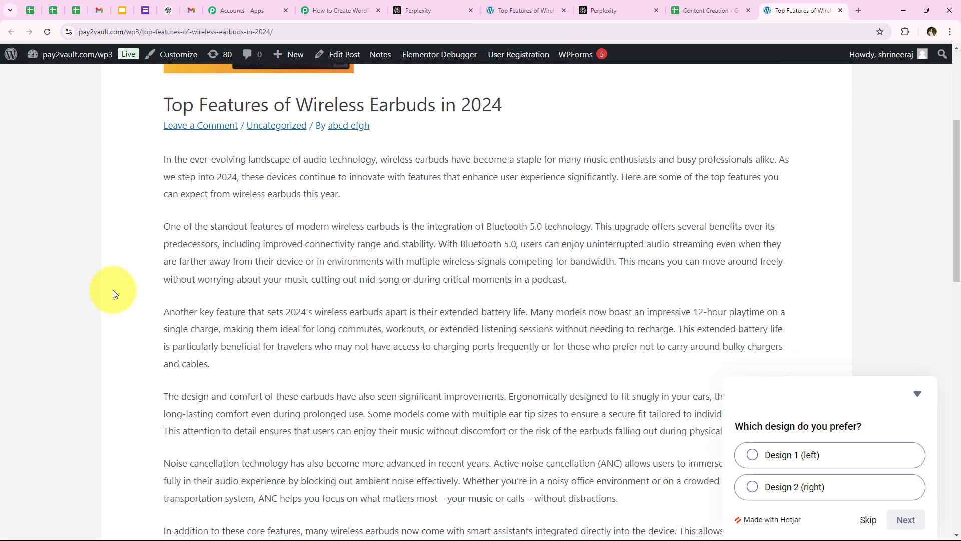
# Review the workflow's steps in Pabbly Connect and examine which columns of row 3 in the Content Creation sheet take new product details
pyautogui.click(365, 7)
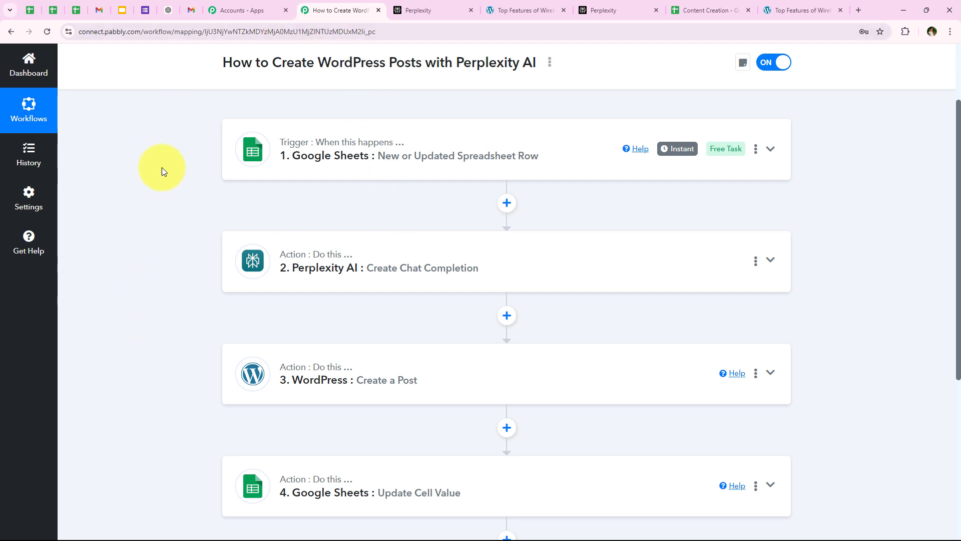
pyautogui.click(717, 7)
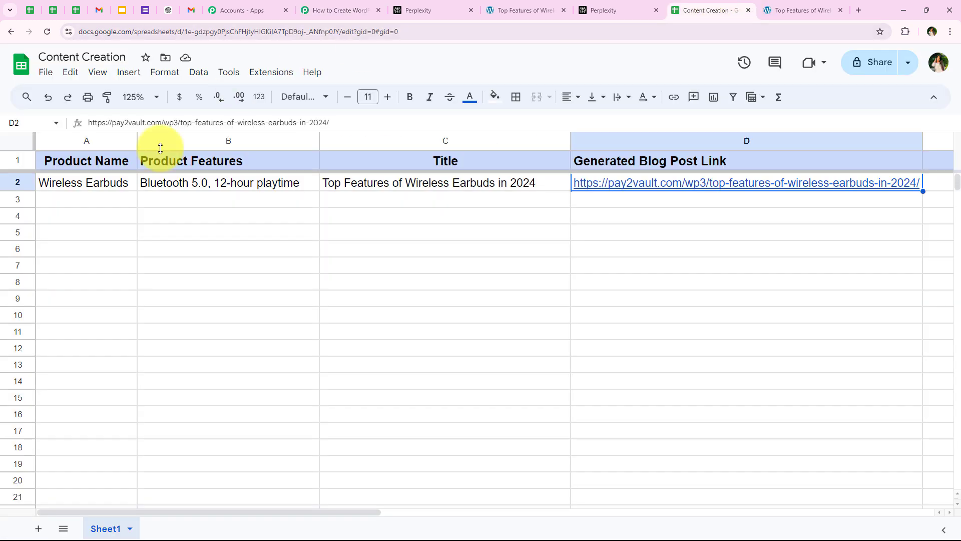
pyautogui.click(69, 200)
pyautogui.click(185, 205)
pyautogui.click(368, 200)
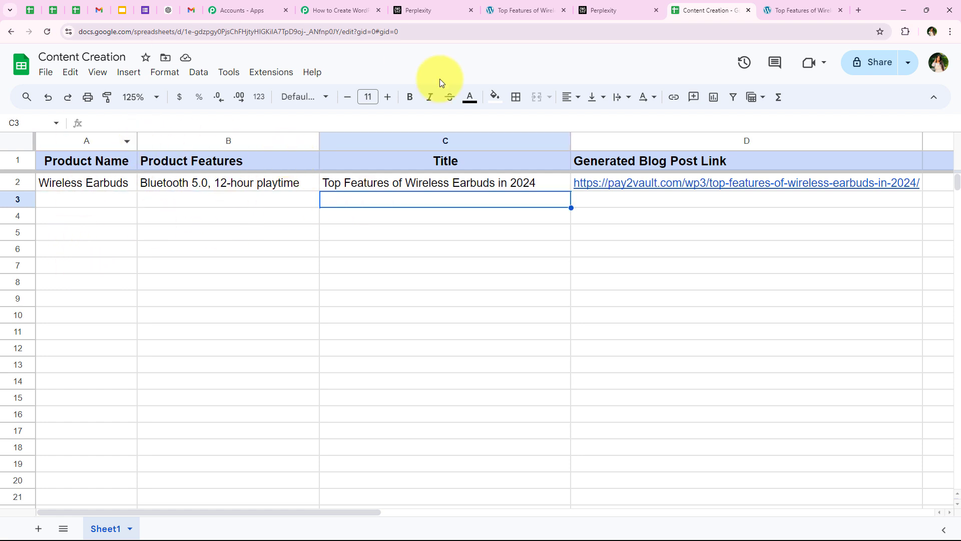
# Fill row 3 with "Smartwatch Pro", "Heart rate monitor, GPS" and "Why Smartwatch Pro is a Must-Have for Fitness Enthusiasts", and fit column C to the title
pyautogui.click(98, 204)
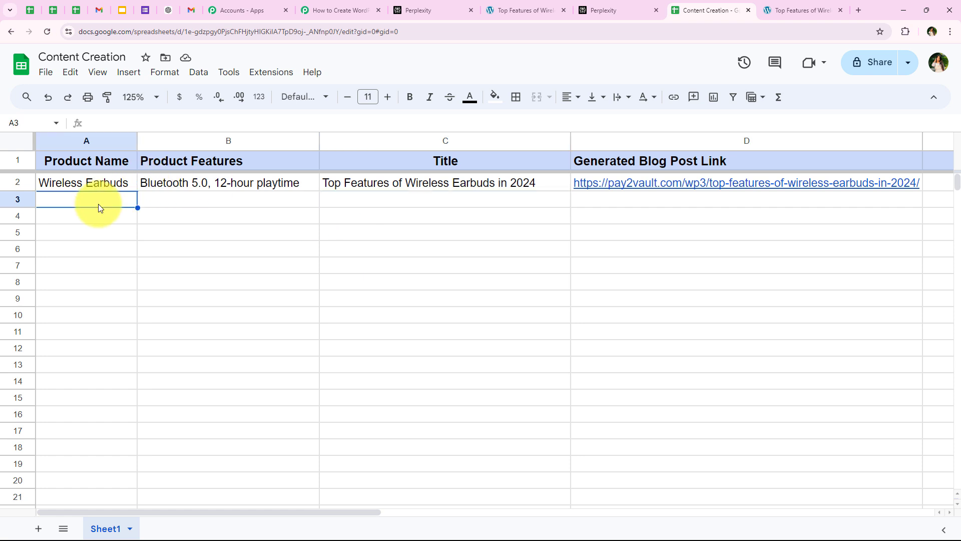
pyautogui.write('Smartwatch Pro')
pyautogui.click(224, 203)
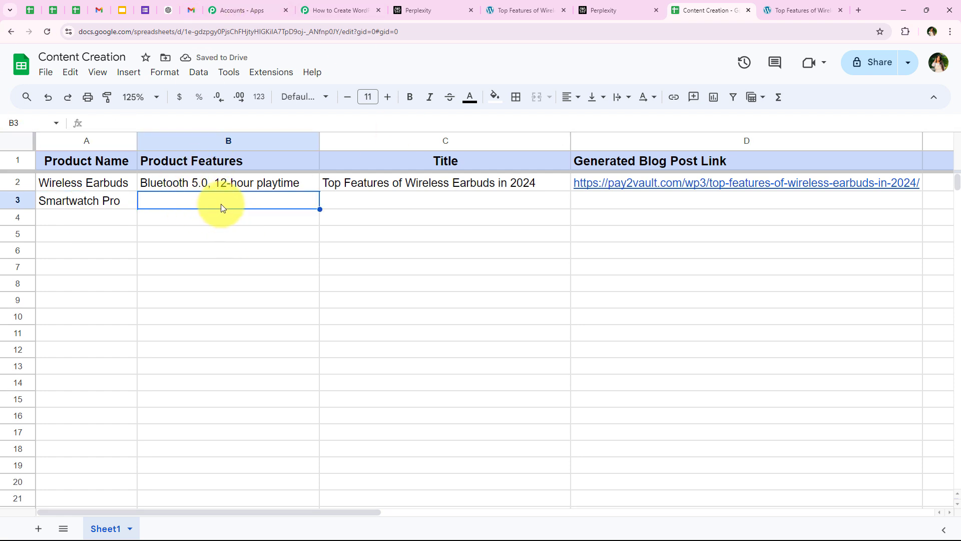
pyautogui.write('Heart rate monitor, GPS')
pyautogui.click(436, 205)
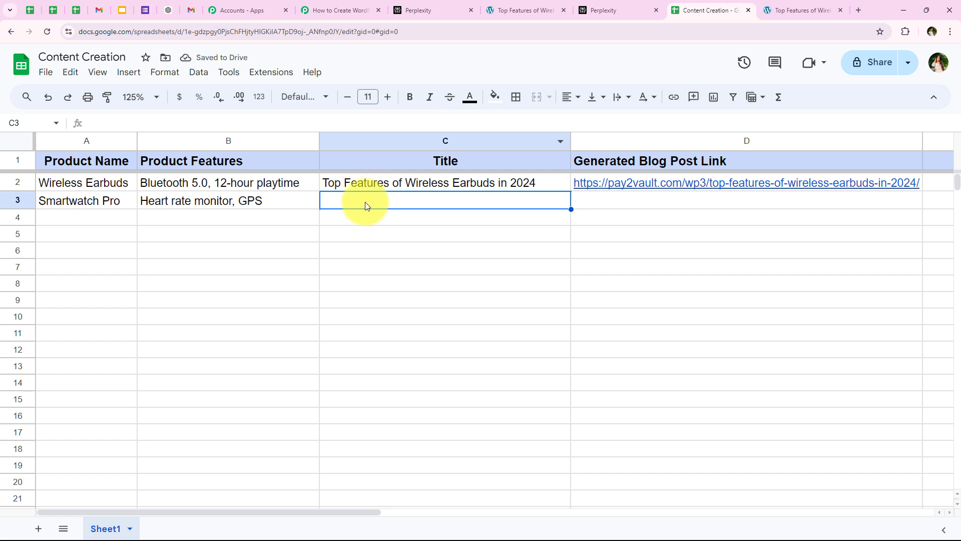
pyautogui.write('Why Smartwatch Pro is a Must-Have for Fitness Enthusiasts')
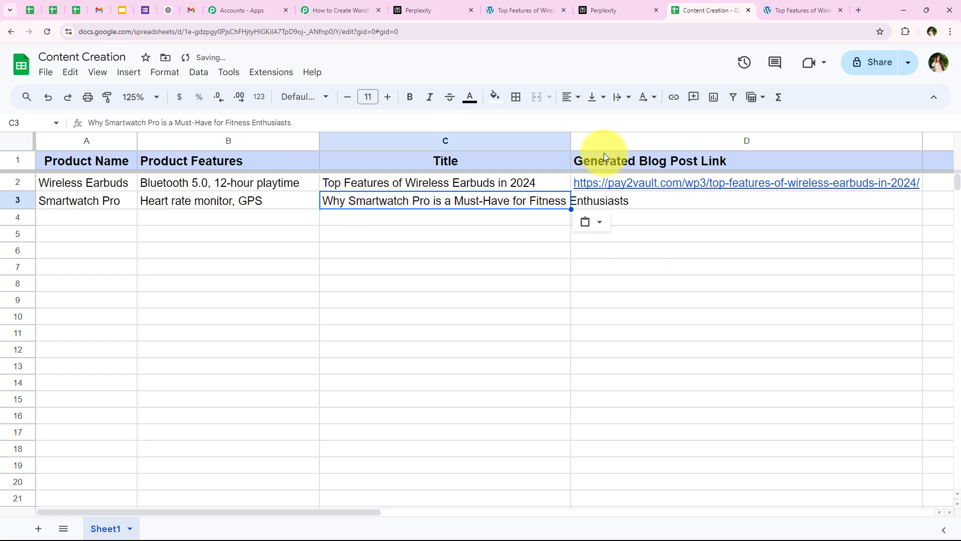
pyautogui.doubleClick(571, 136)
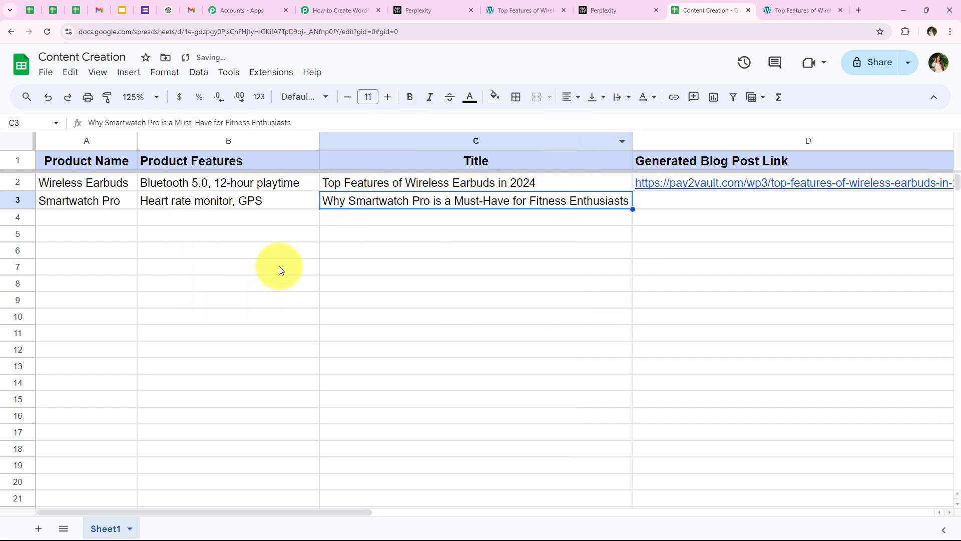
# Check the Generated Blog Post Link column for the link the workflow writes to the Smartwatch Pro row
pyautogui.click(200, 253)
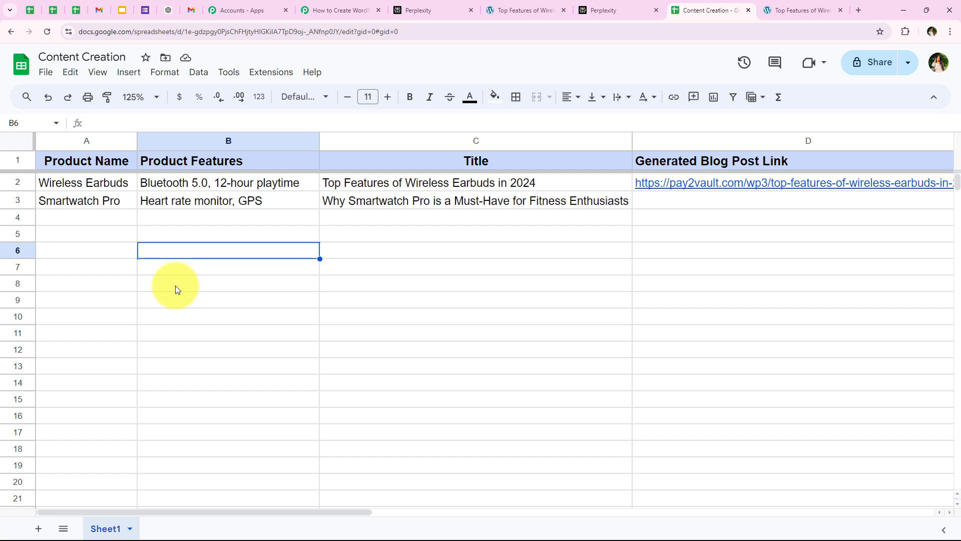
pyautogui.moveTo(326, 513); pyautogui.dragTo(348, 508)
pyautogui.click(275, 233)
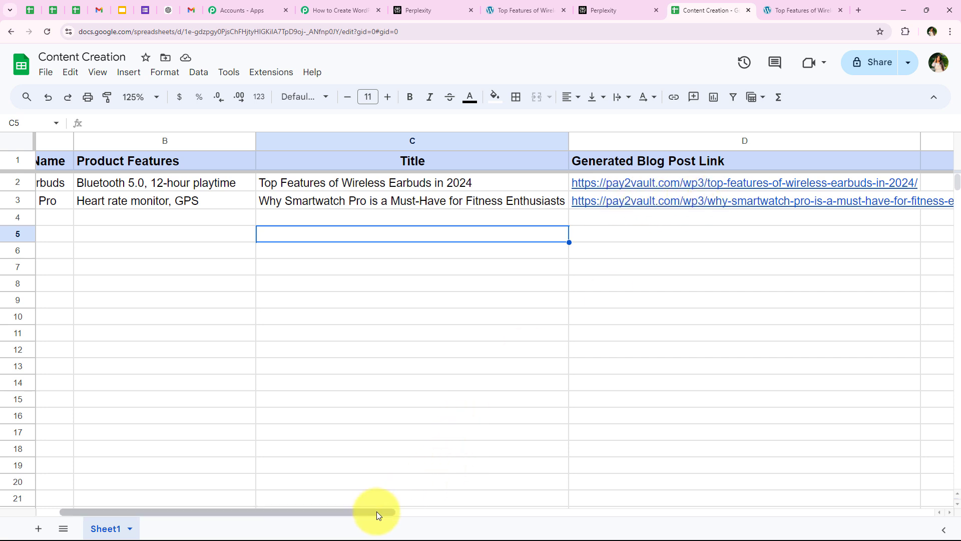
pyautogui.moveTo(377, 511); pyautogui.dragTo(512, 488)
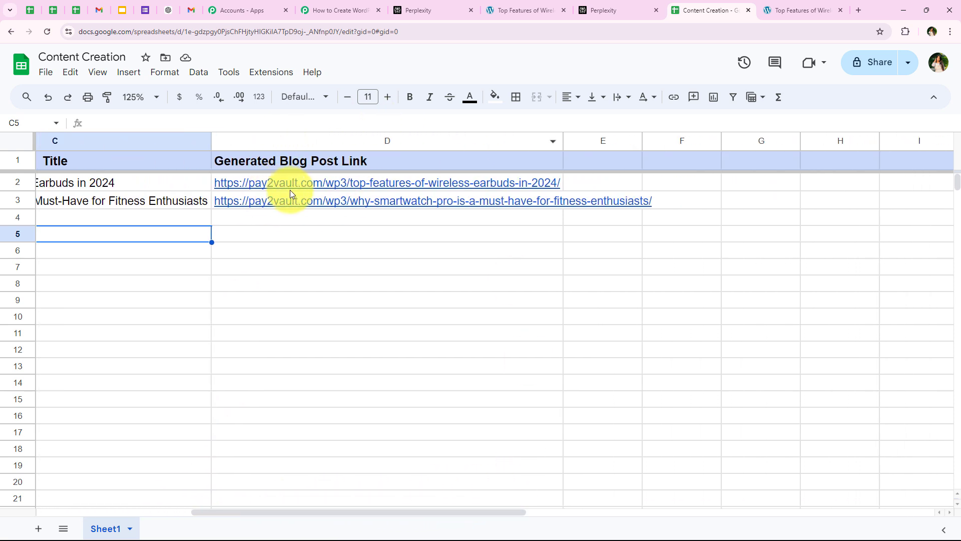
pyautogui.moveTo(257, 205)
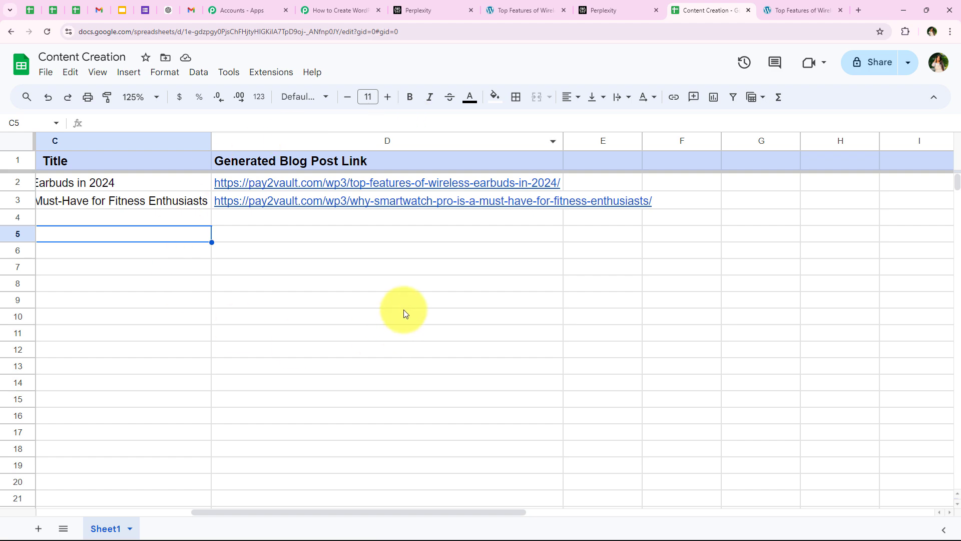
# Open the WordPress site's admin dashboard and check its posts list for the Smartwatch Pro post
pyautogui.click(549, 11)
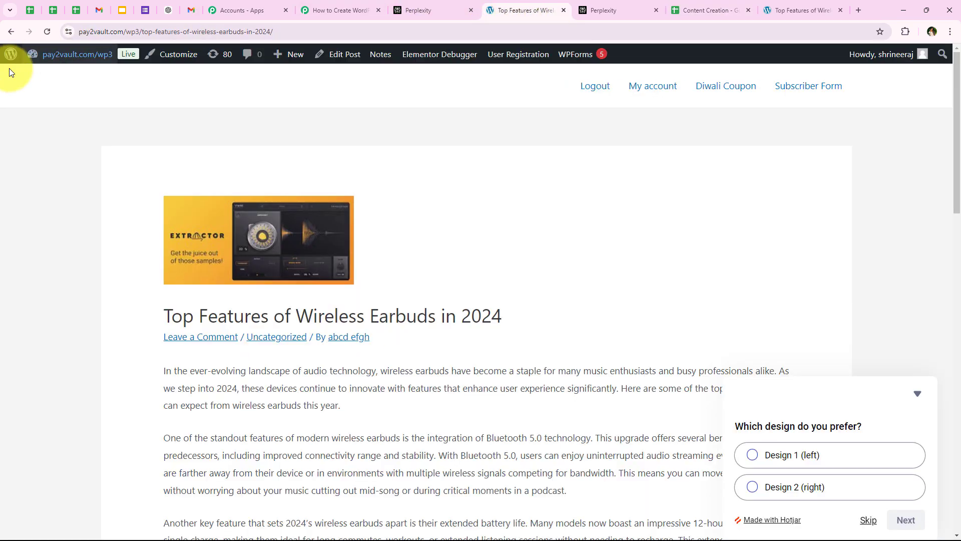
pyautogui.click(71, 58)
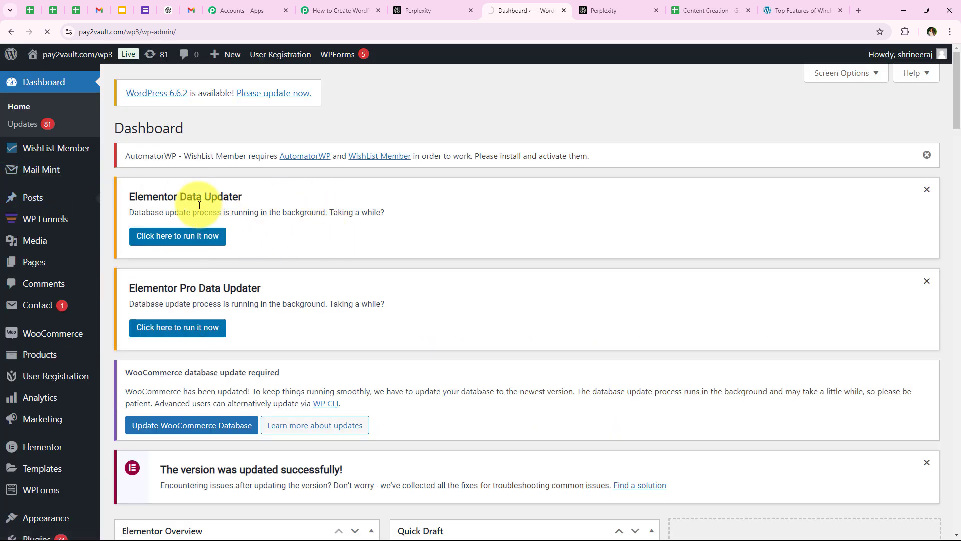
pyautogui.scroll(-4, 326, 137)
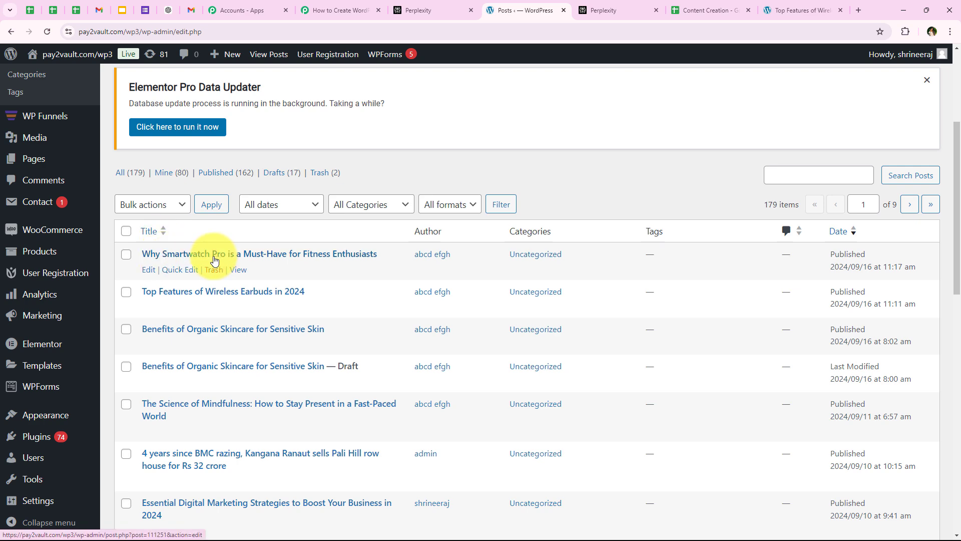
# Open the Smartwatch Pro blog post link from cell D3 in the Content Creation sheet and read through the whole published post
pyautogui.click(317, 5)
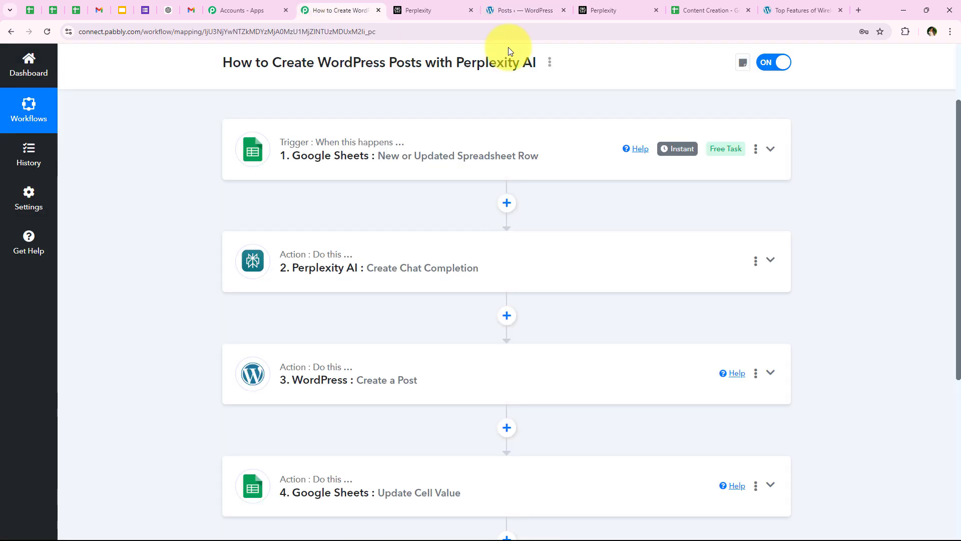
pyautogui.click(693, 10)
pyautogui.click(372, 206)
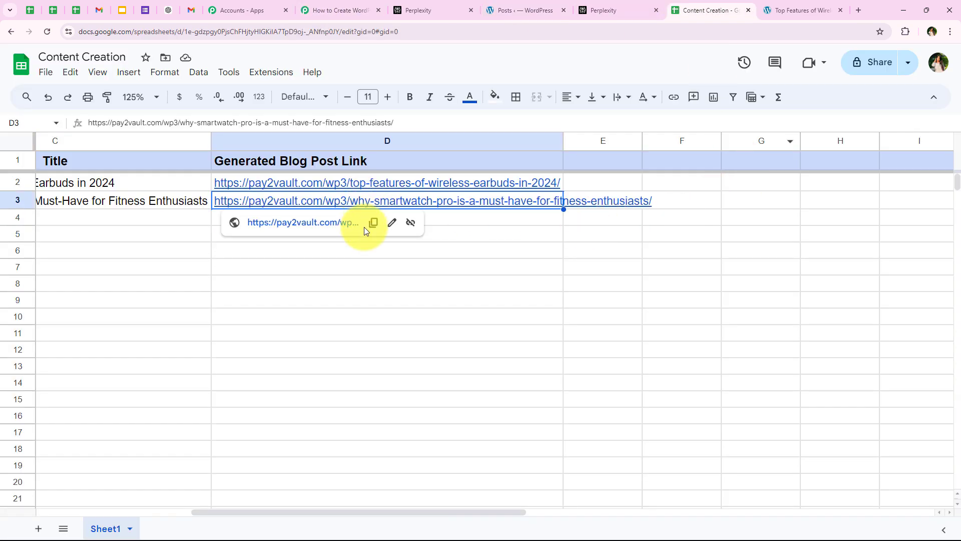
pyautogui.click(321, 222)
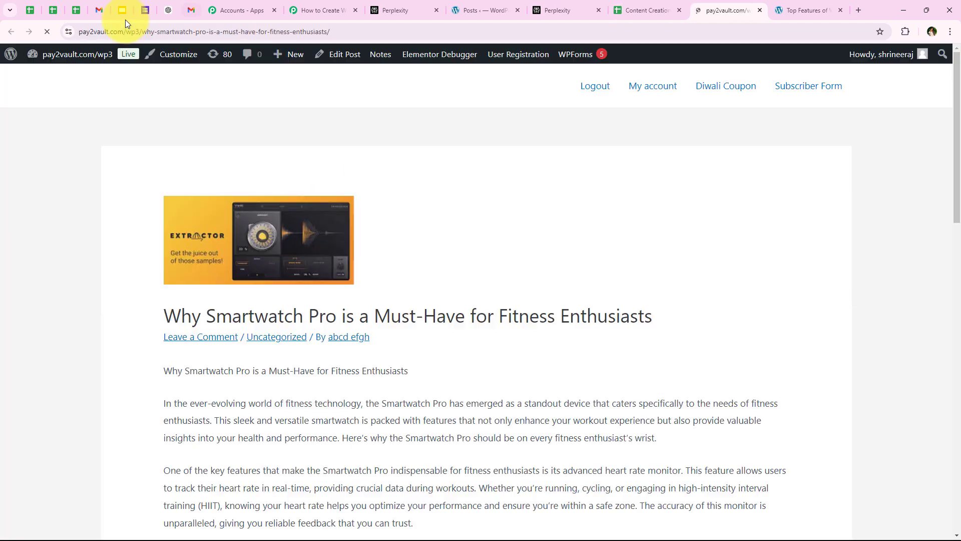
pyautogui.scroll(-4, 128, 389)
pyautogui.scroll(-8, 128, 390)
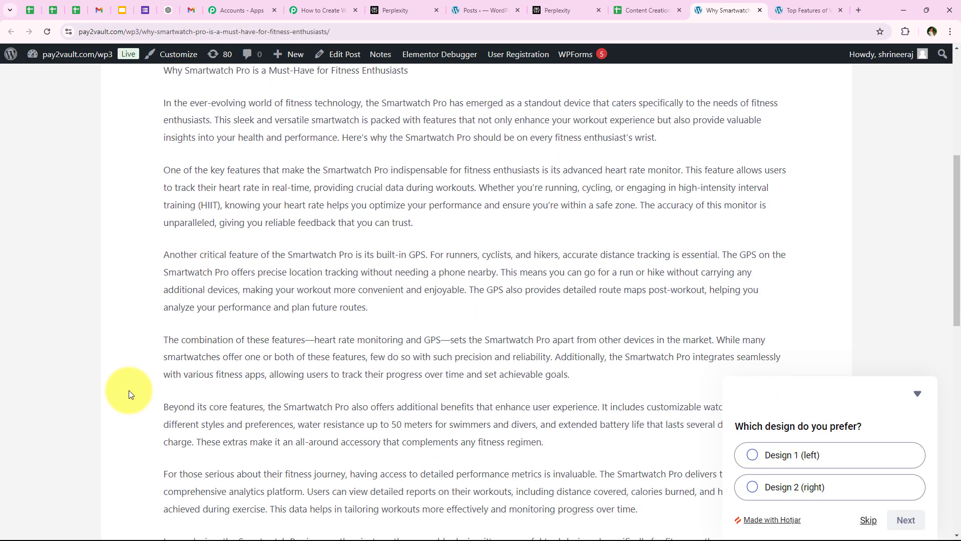
pyautogui.scroll(8, 107, 350)
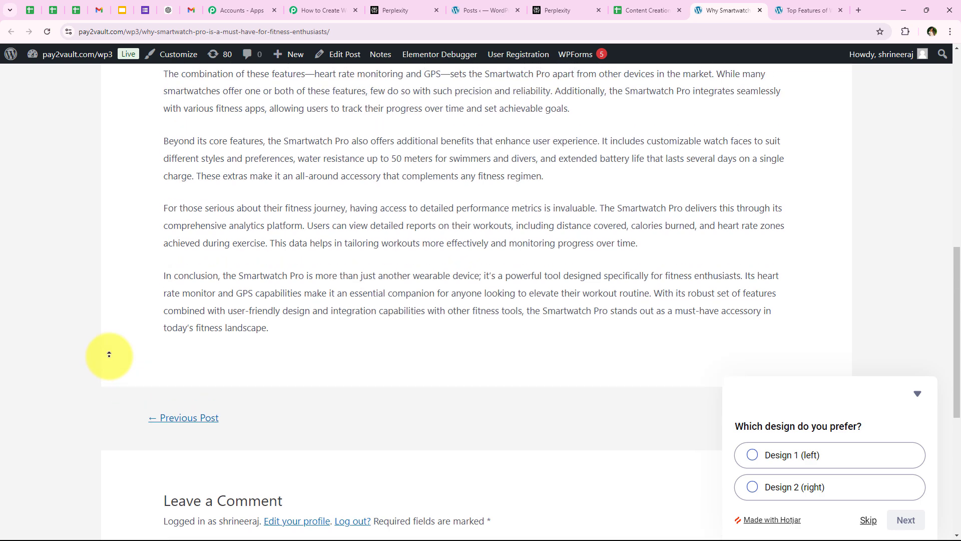
pyautogui.scroll(5, 107, 327)
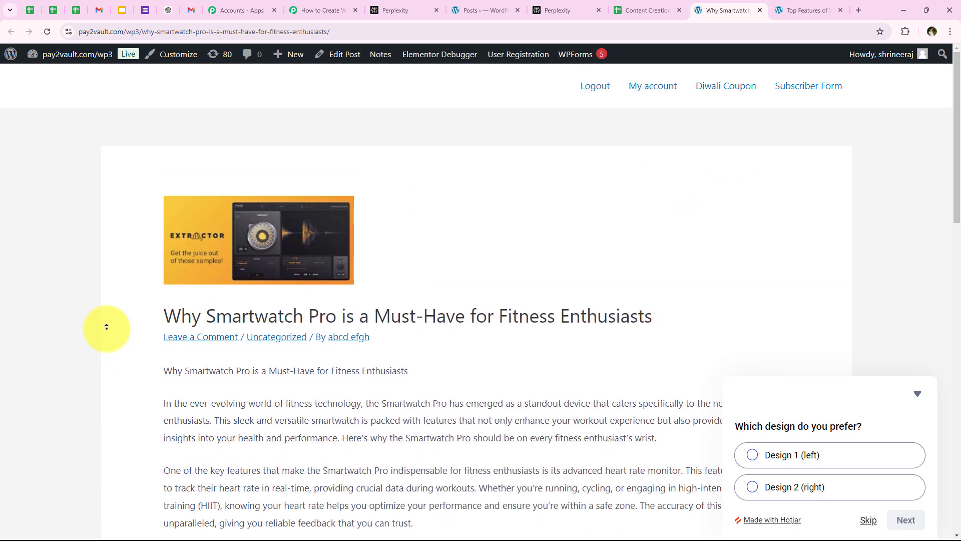
# Switch to the Pabbly Connect workflow and review its chain from the Google Sheets trigger through Perplexity AI and WordPress to the cell update
pyautogui.click(300, 10)
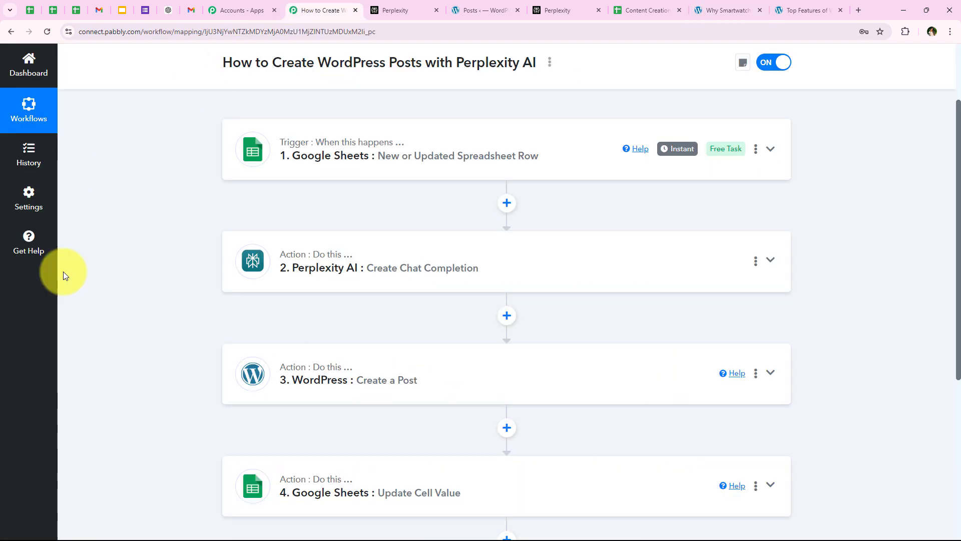
pyautogui.scroll(2, 114, 268)
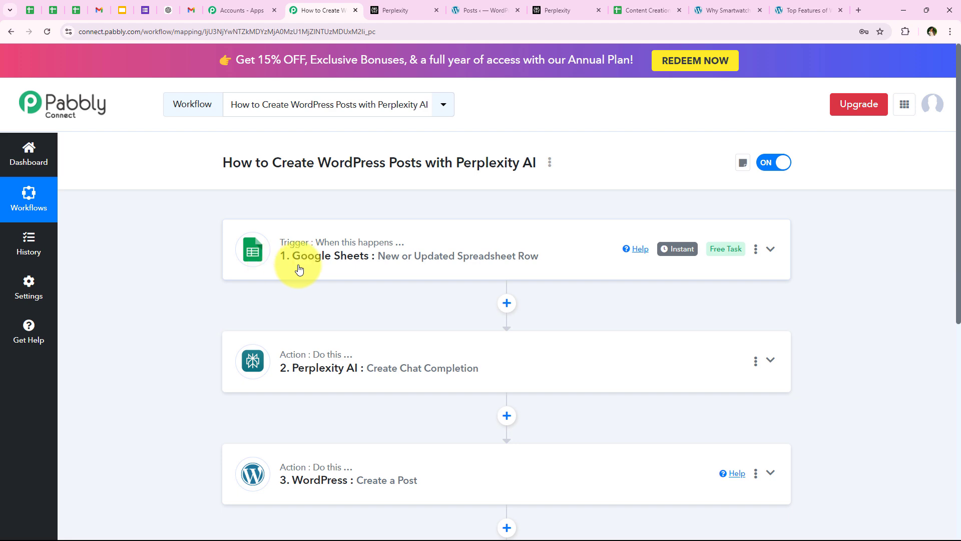
pyautogui.scroll(-5, 297, 403)
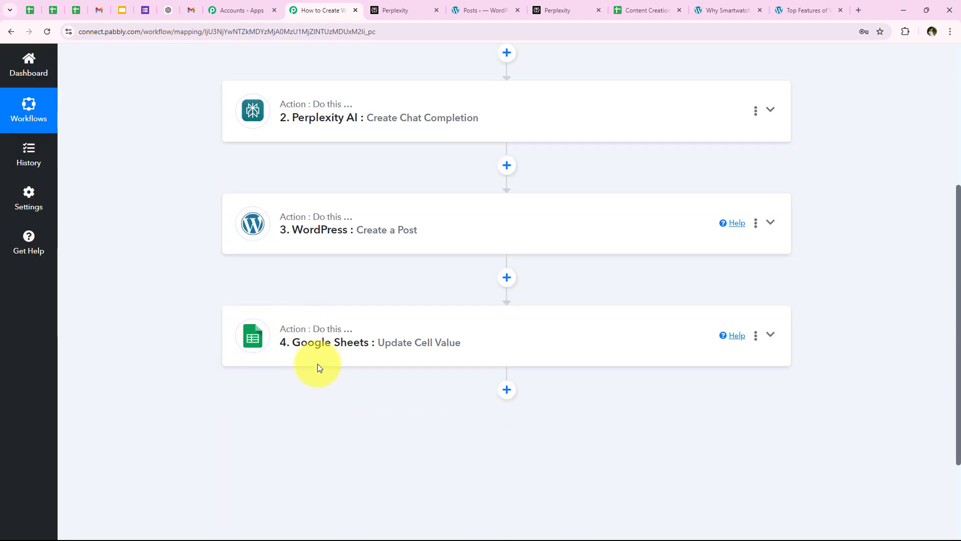
pyautogui.scroll(5, 318, 368)
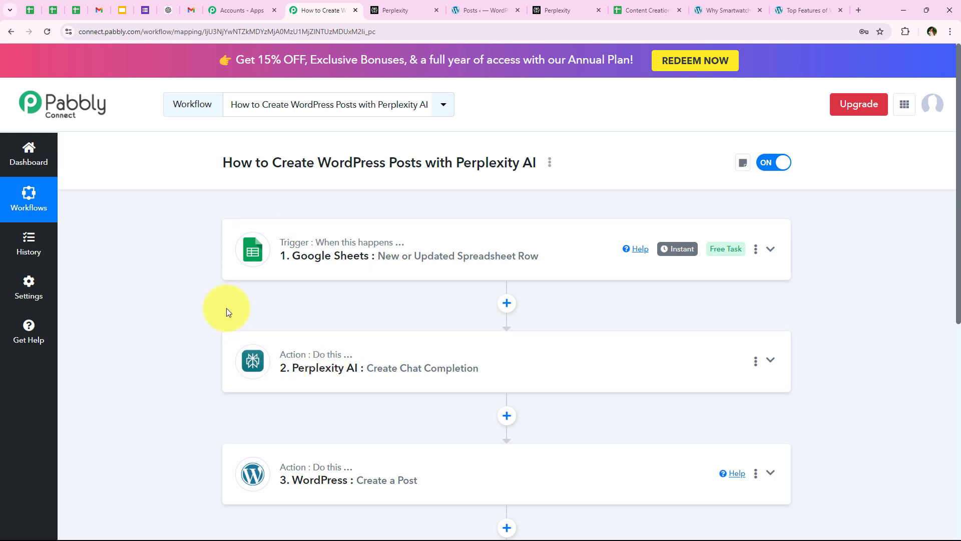
pyautogui.scroll(-2, 317, 353)
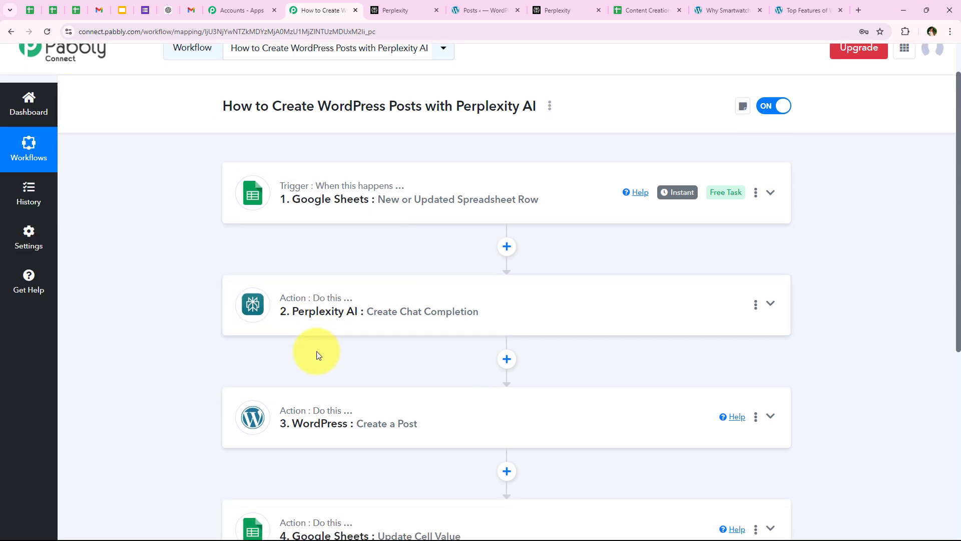
pyautogui.scroll(-1, 301, 353)
pyautogui.moveTo(314, 318)
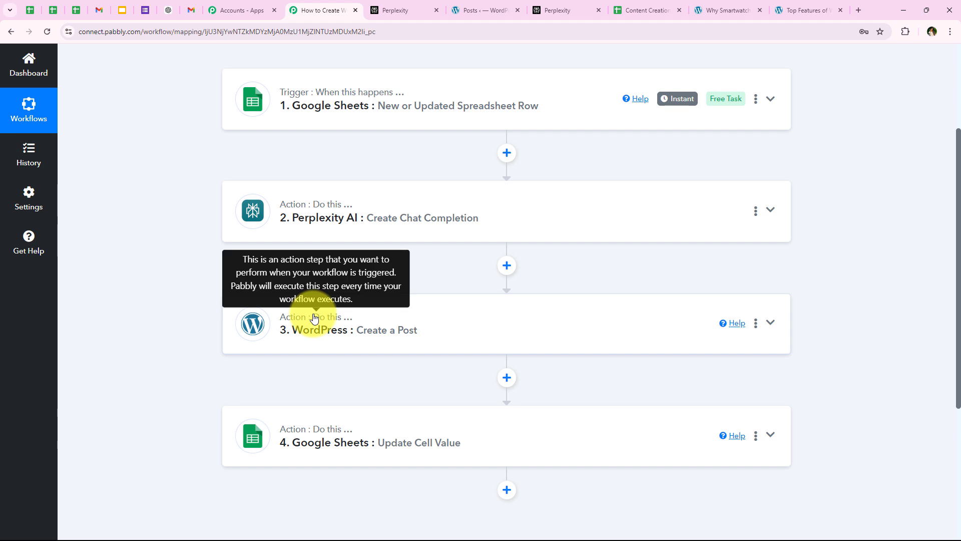
pyautogui.scroll(-3, 285, 343)
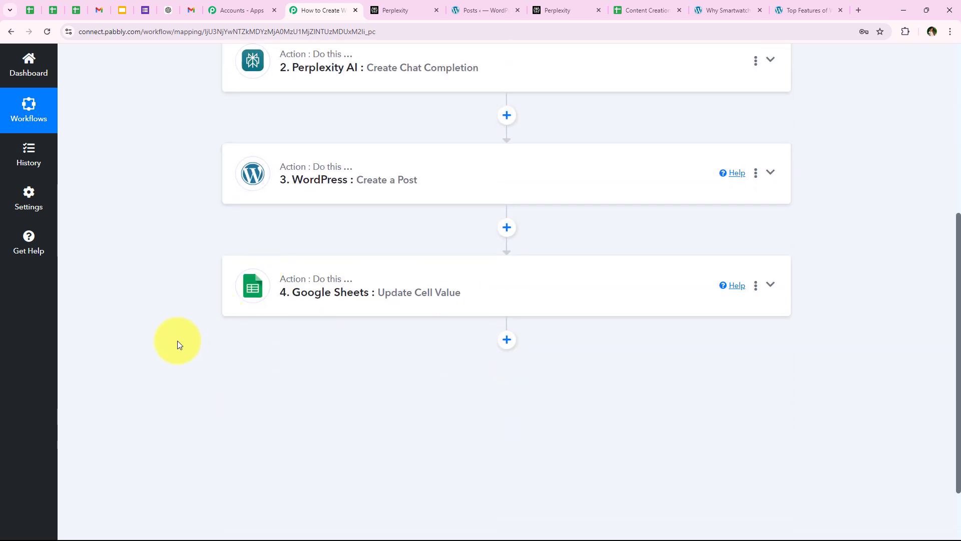
pyautogui.scroll(6, 178, 341)
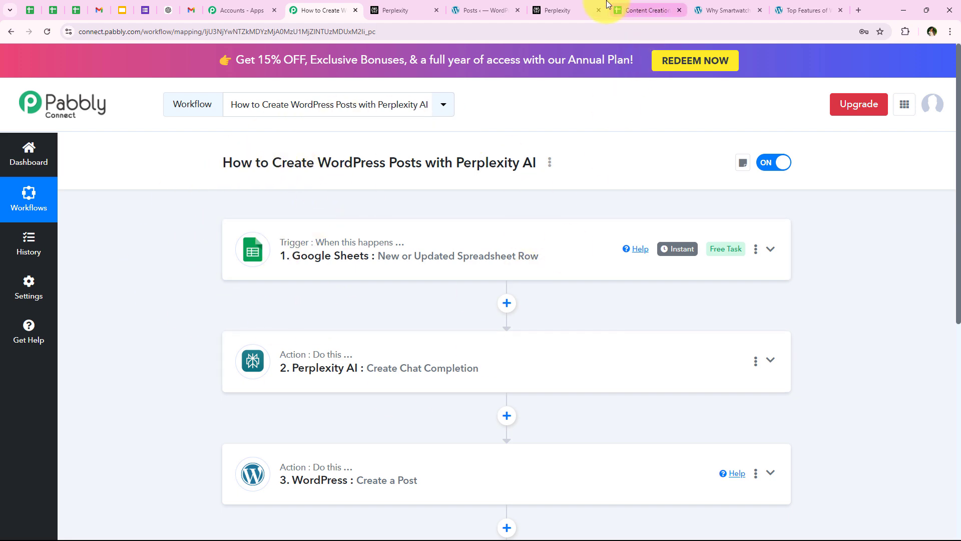
# Check the WordPress posts list and the product rows in the Content Creation sheet, and return to the Pabbly Connect workflow
pyautogui.click(498, 9)
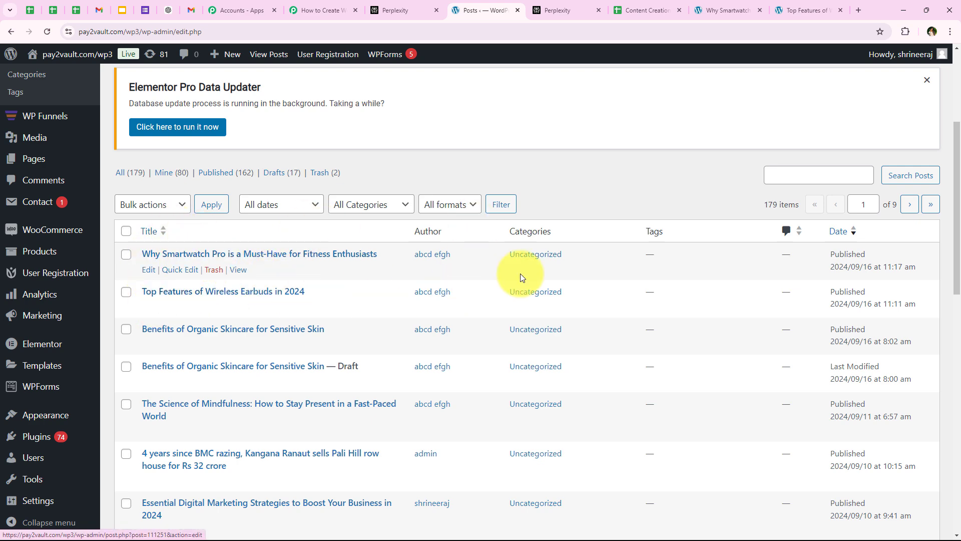
pyautogui.click(646, 10)
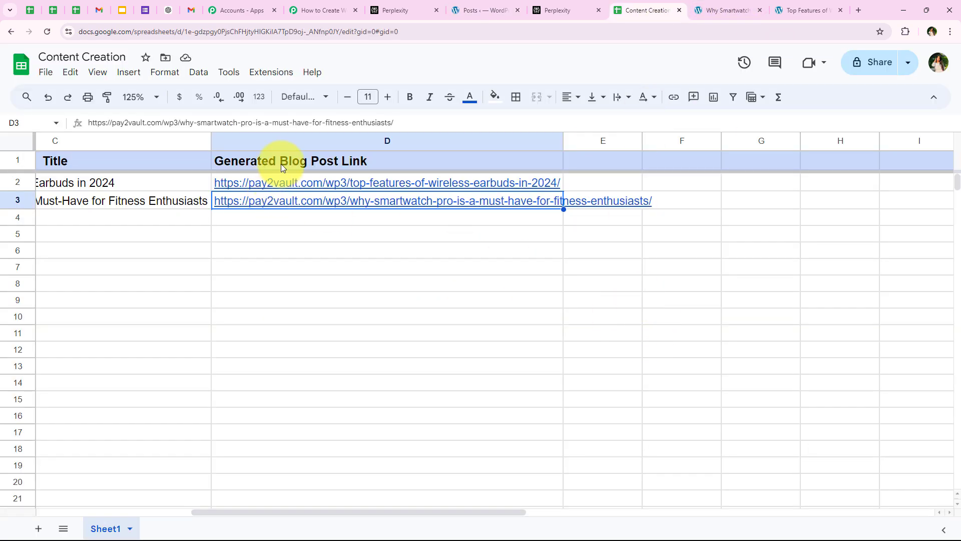
pyautogui.moveTo(363, 512); pyautogui.dragTo(246, 466)
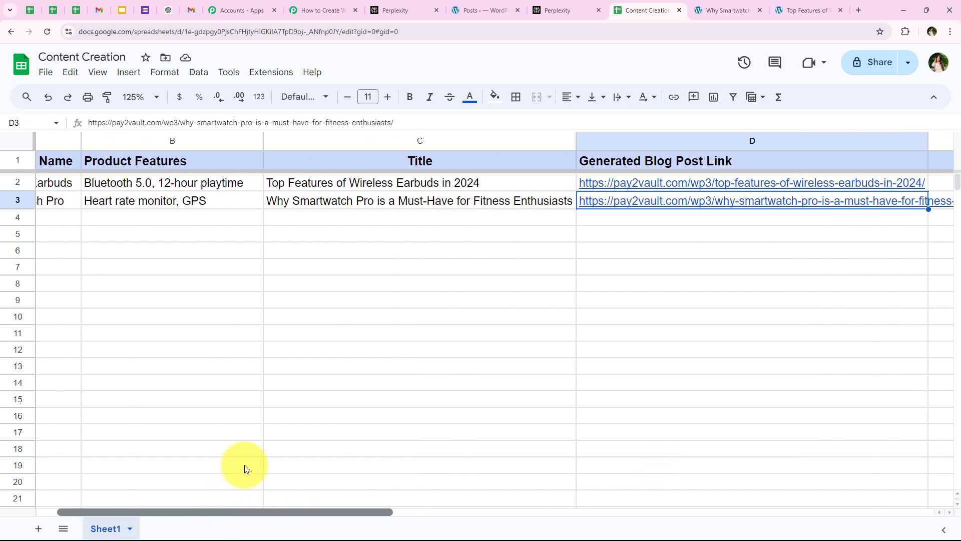
pyautogui.click(278, 283)
pyautogui.click(318, 10)
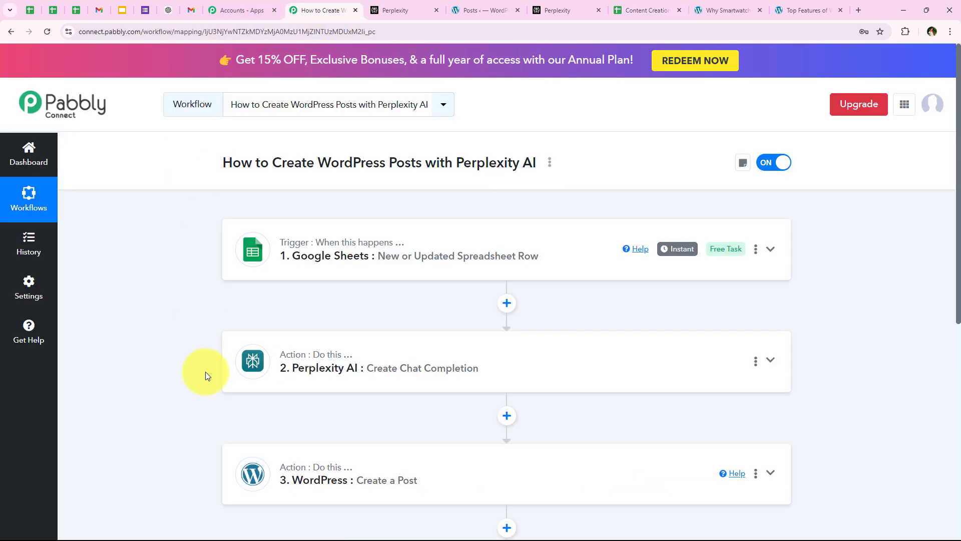